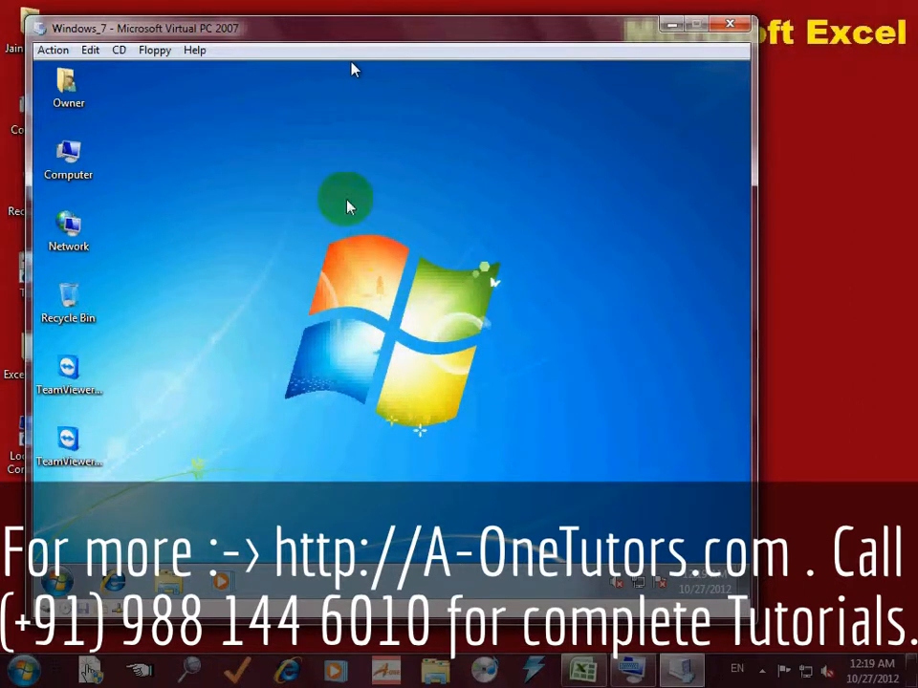
- Minimize and restore the Windows_7 virtual machine window, and move it clear of the desktop icons
{"action": "left_click_drag", "start_coordinate": [128, 36], "coordinate": [161, 46]}
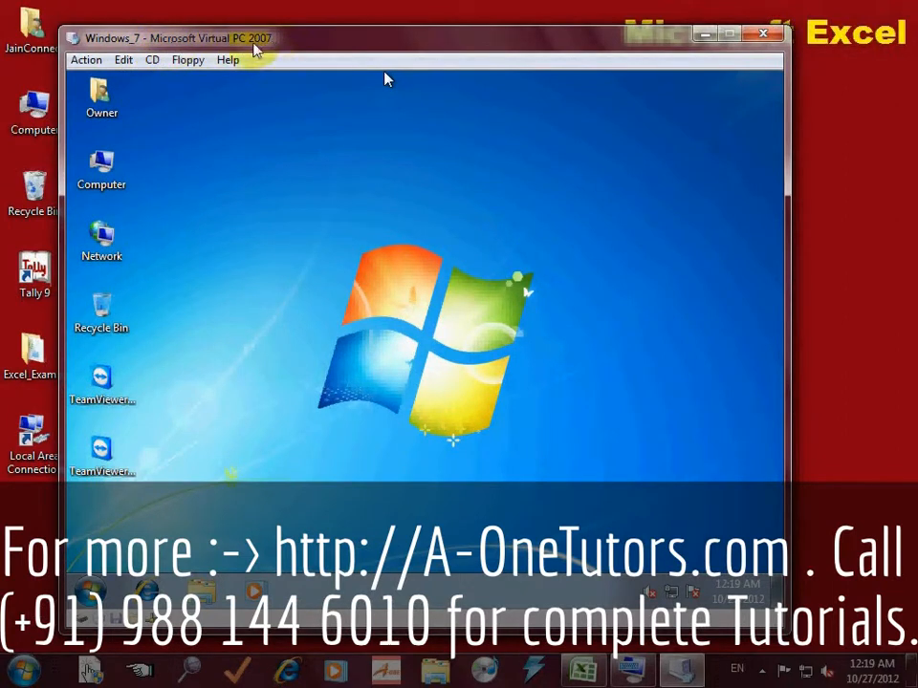
{"action": "left_click_drag", "start_coordinate": [322, 39], "coordinate": [263, 26]}
{"action": "left_click", "coordinate": [644, 19]}
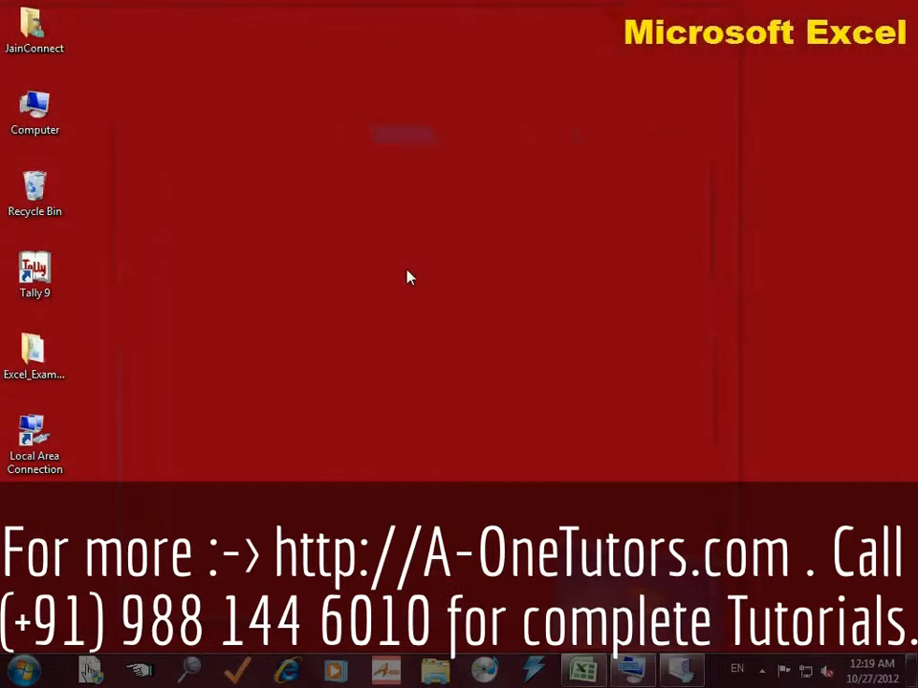
{"action": "left_click", "coordinate": [690, 672]}
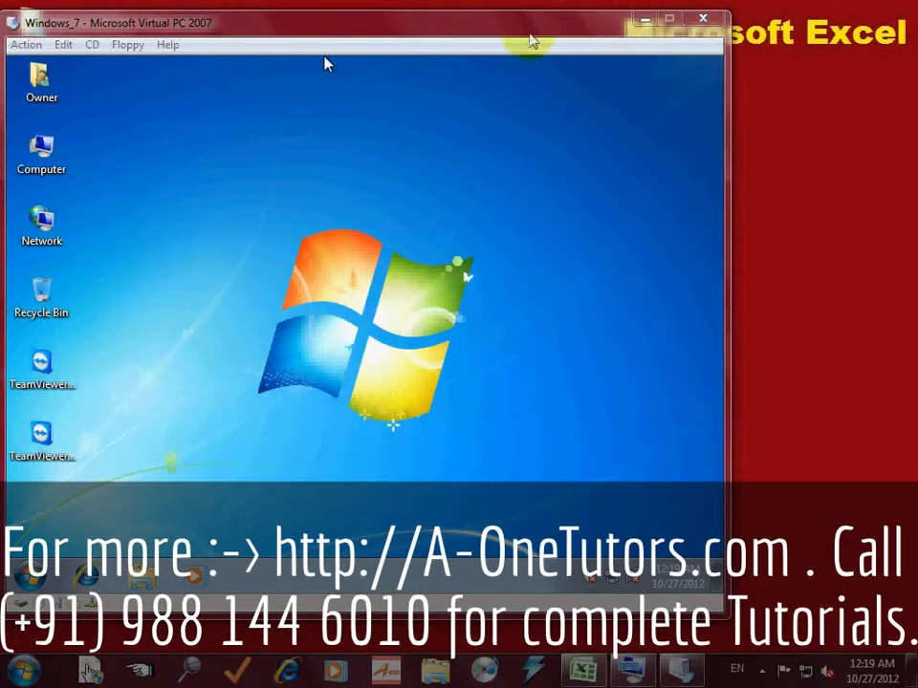
{"action": "left_click_drag", "start_coordinate": [512, 37], "coordinate": [666, 41]}
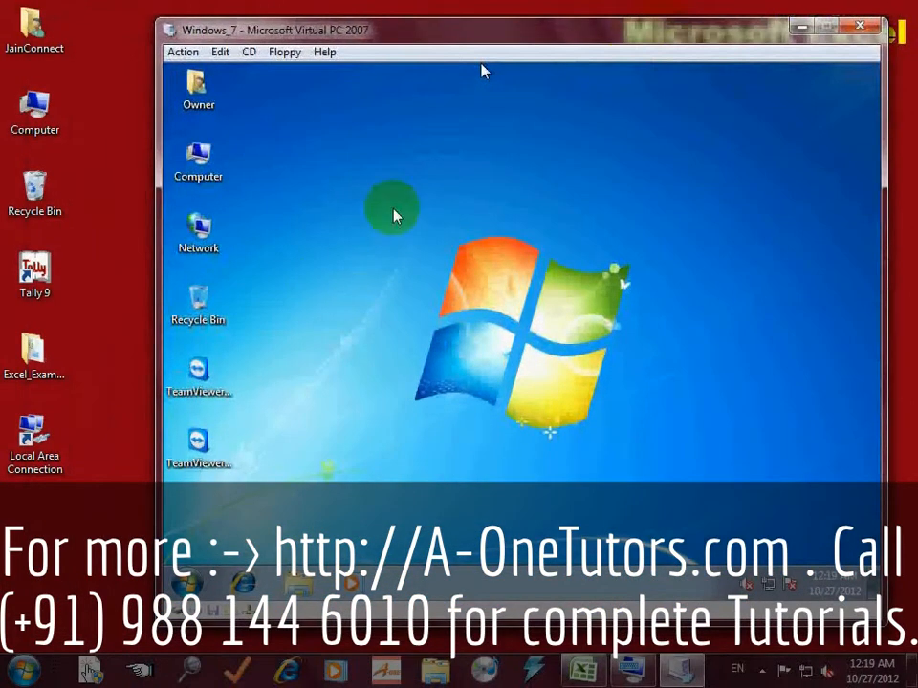
- Open the Excel_Example folder from the desktop and point out the Student_List workbook in it
{"action": "left_click", "coordinate": [28, 375]}
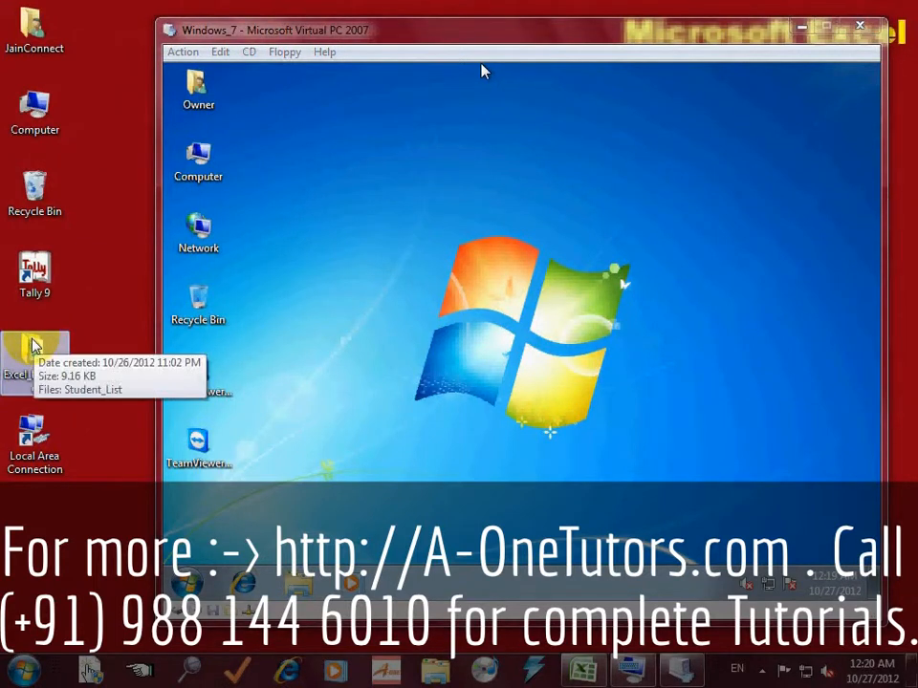
{"action": "double_click", "coordinate": [33, 347]}
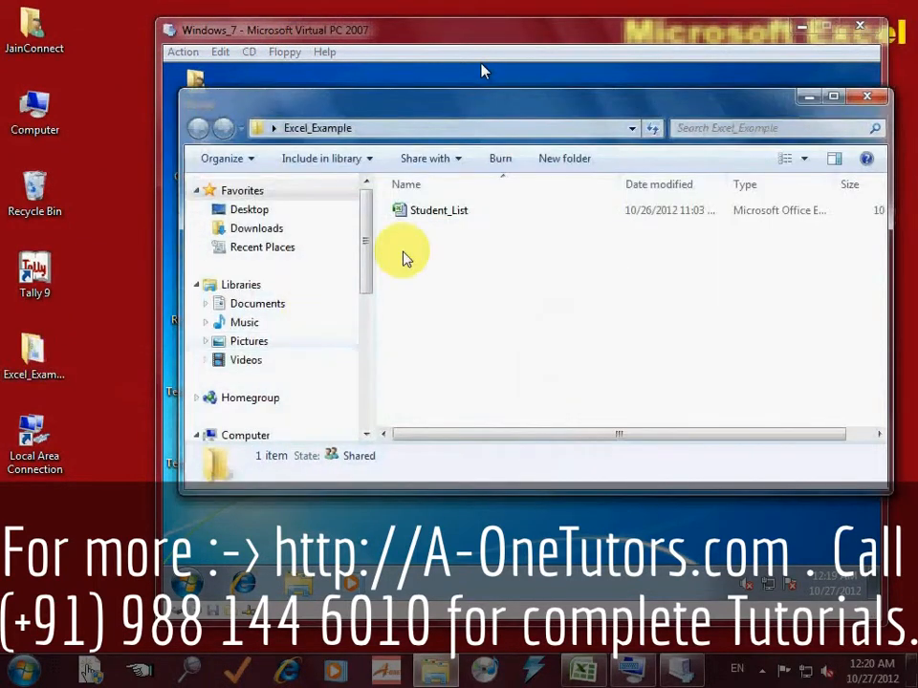
{"action": "left_click", "coordinate": [407, 209]}
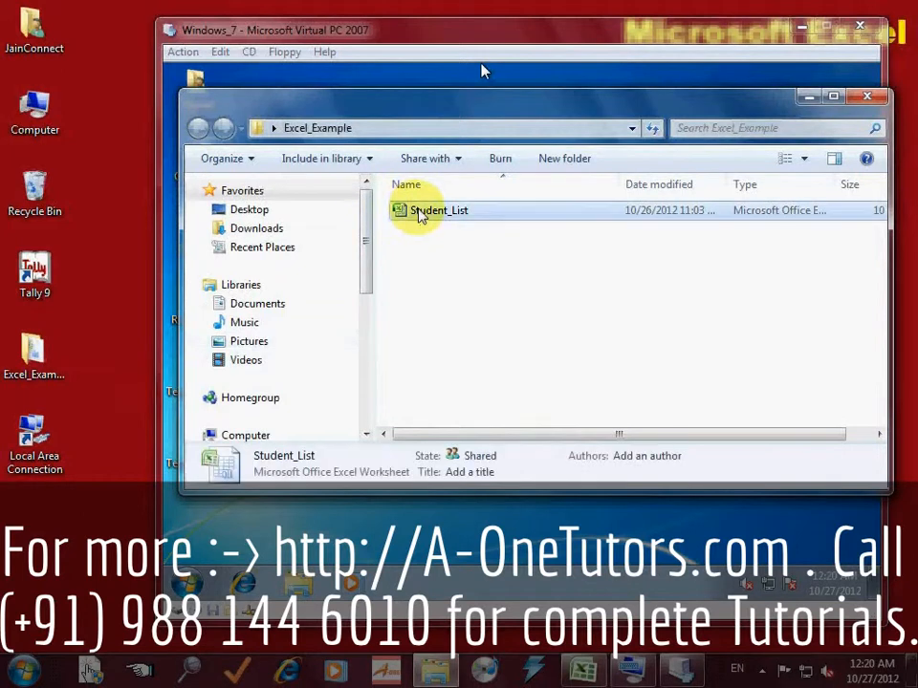
{"action": "left_click", "coordinate": [460, 265]}
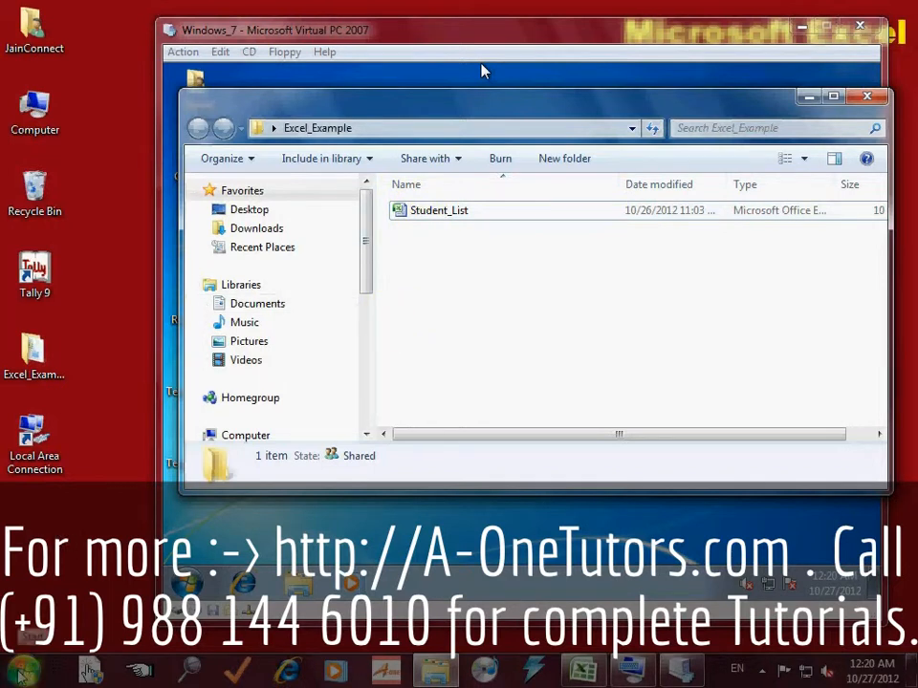
- Launch Microsoft Excel 2010 from the Microsoft Office program group
{"action": "left_click", "coordinate": [24, 673]}
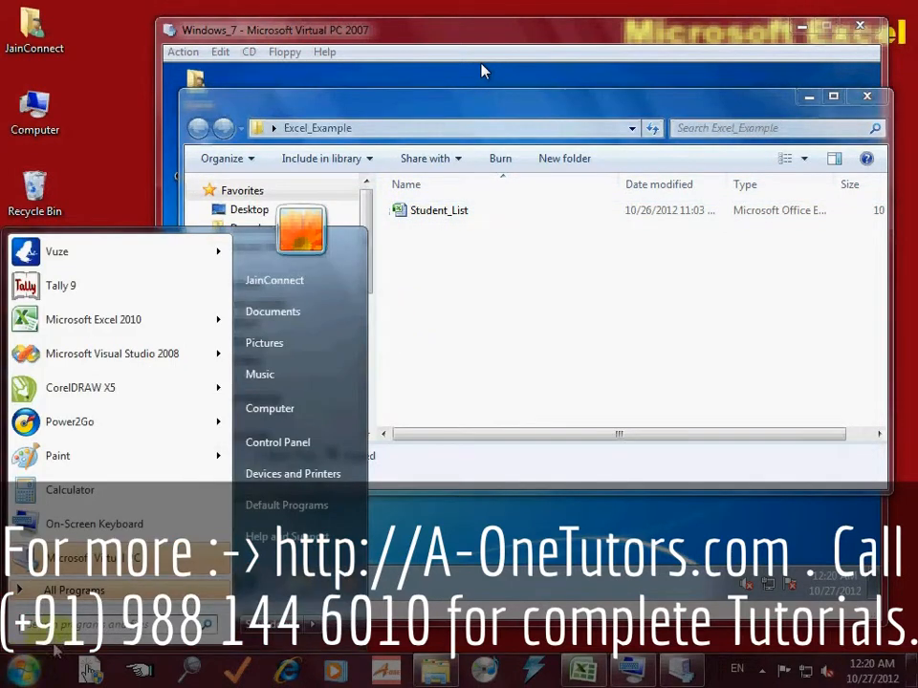
{"action": "left_click", "coordinate": [69, 590]}
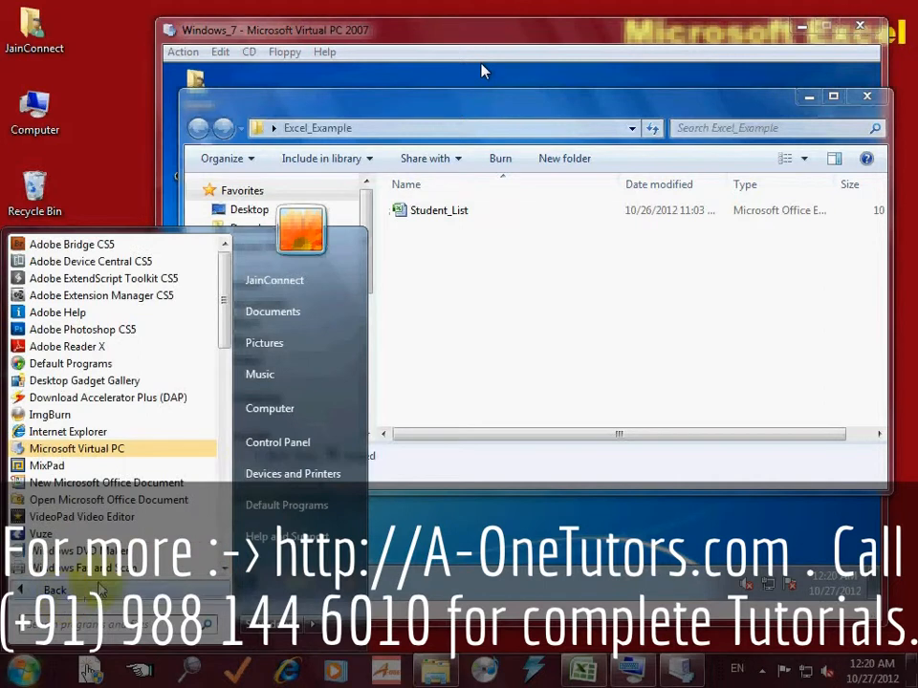
{"action": "scroll", "coordinate": [95, 487], "scroll_direction": "down", "scroll_amount": 4}
{"action": "scroll", "coordinate": [96, 487], "scroll_direction": "down", "scroll_amount": 2}
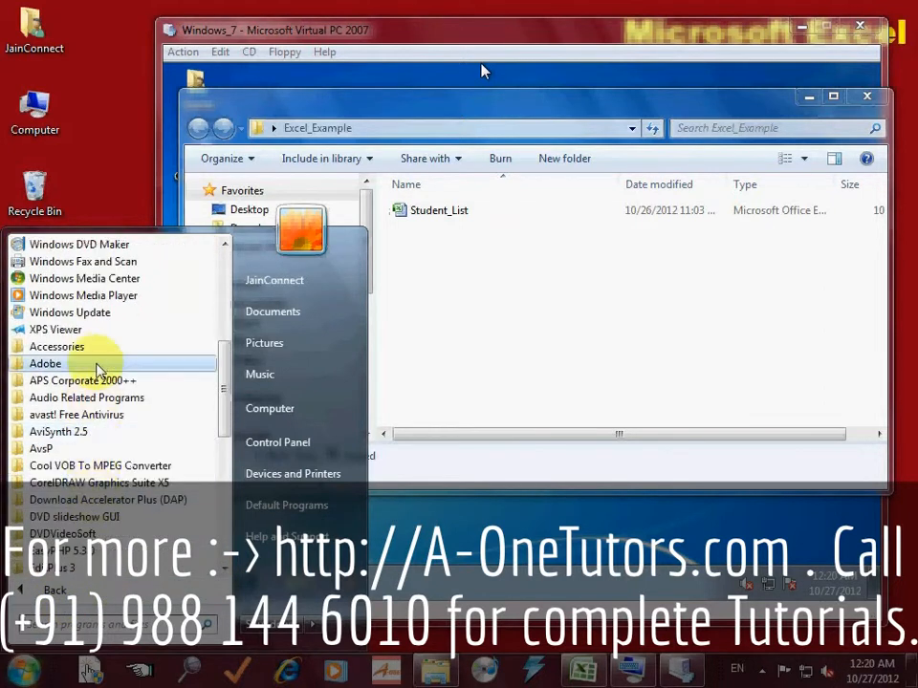
{"action": "scroll", "coordinate": [90, 471], "scroll_direction": "down", "scroll_amount": 6}
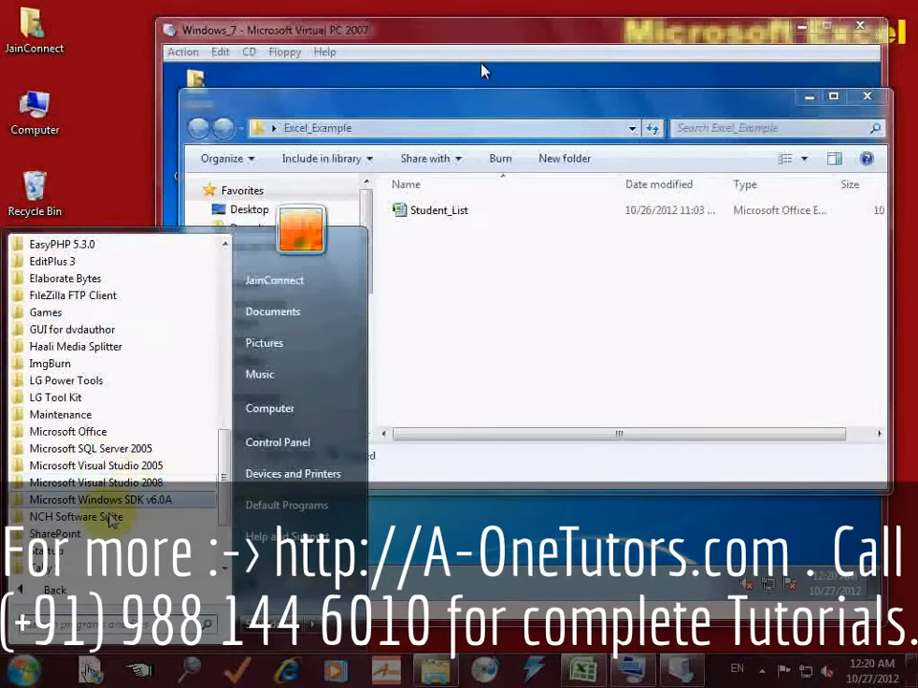
{"action": "scroll", "coordinate": [107, 521], "scroll_direction": "down", "scroll_amount": 2}
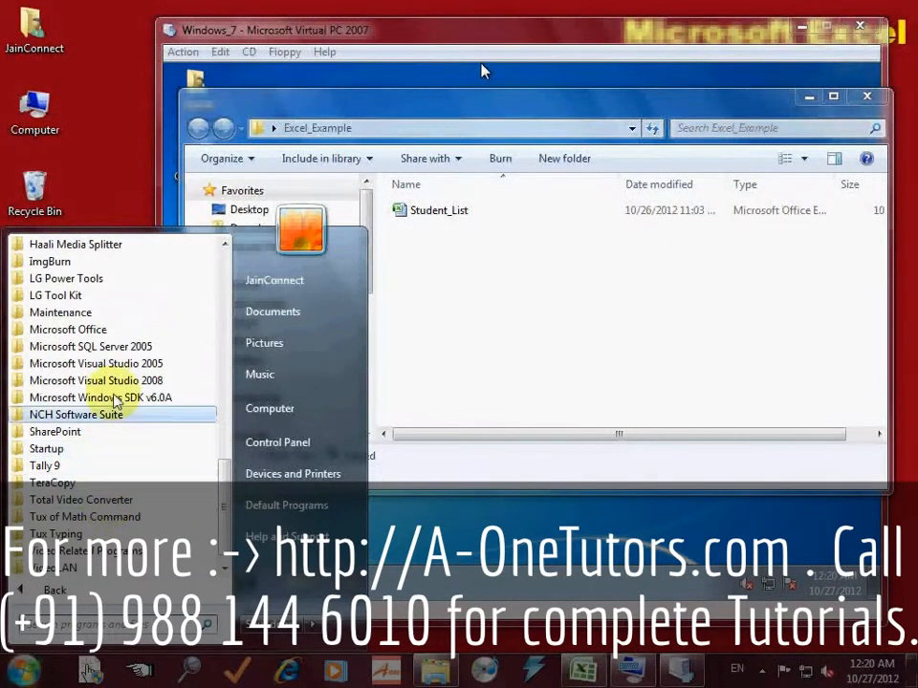
{"action": "left_click", "coordinate": [85, 329]}
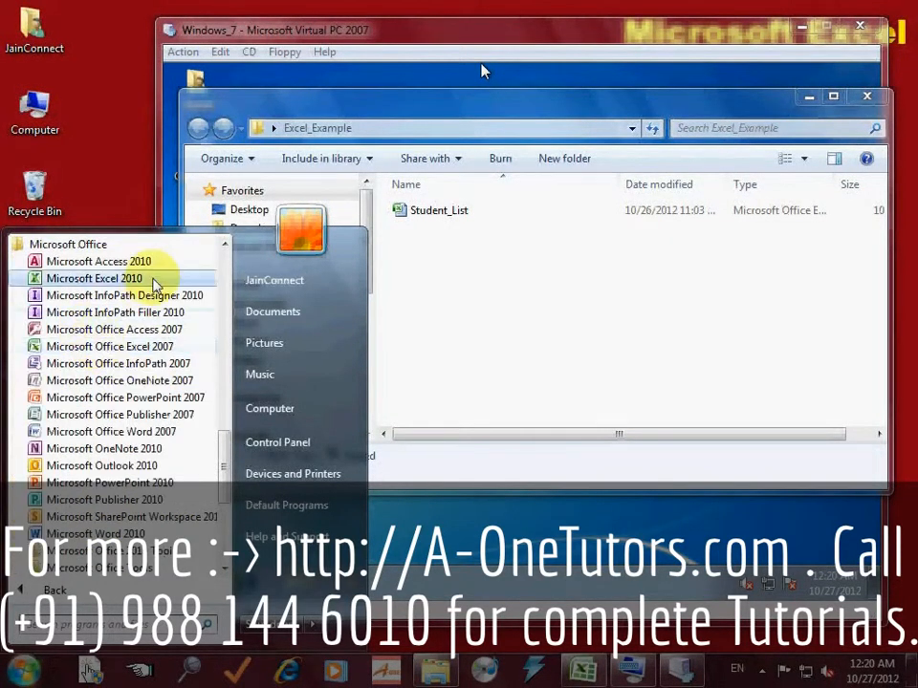
{"action": "left_click", "coordinate": [116, 278]}
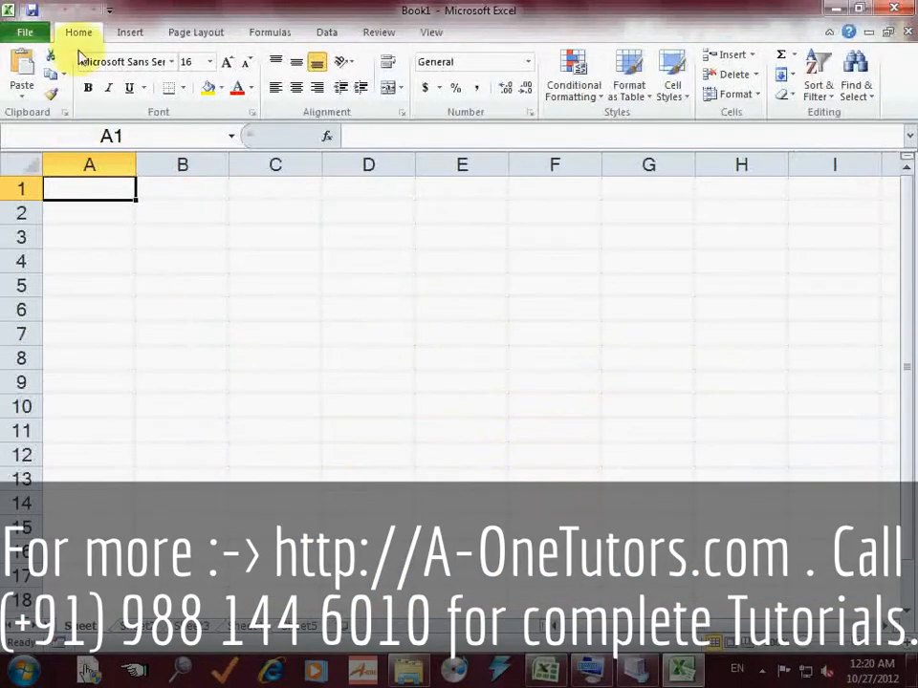
- Open the Student_List workbook from the desktop's Excel_Example folder in read-only mode
{"action": "left_click", "coordinate": [36, 32]}
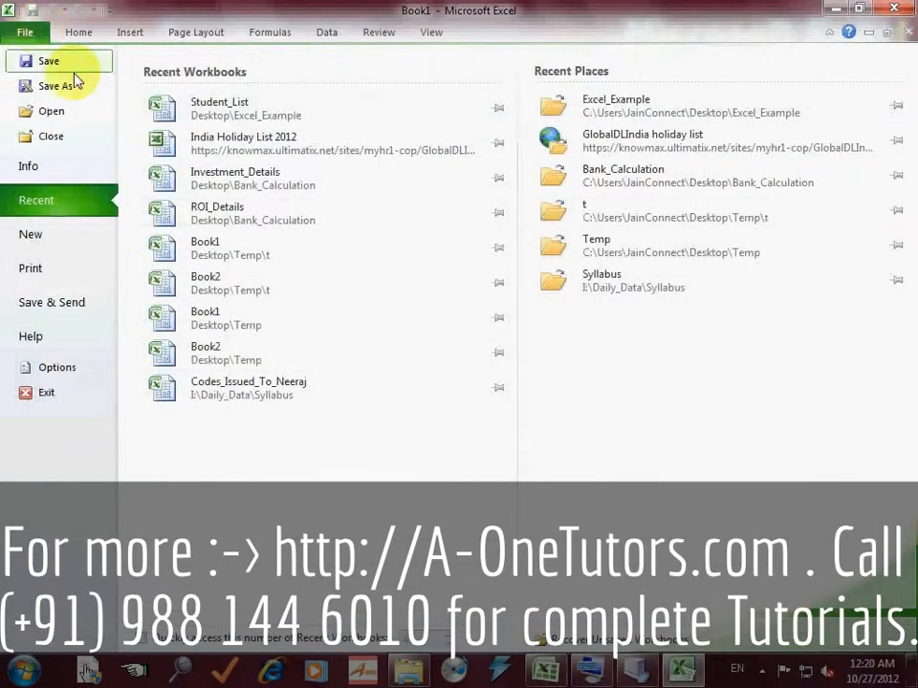
{"action": "left_click", "coordinate": [63, 126]}
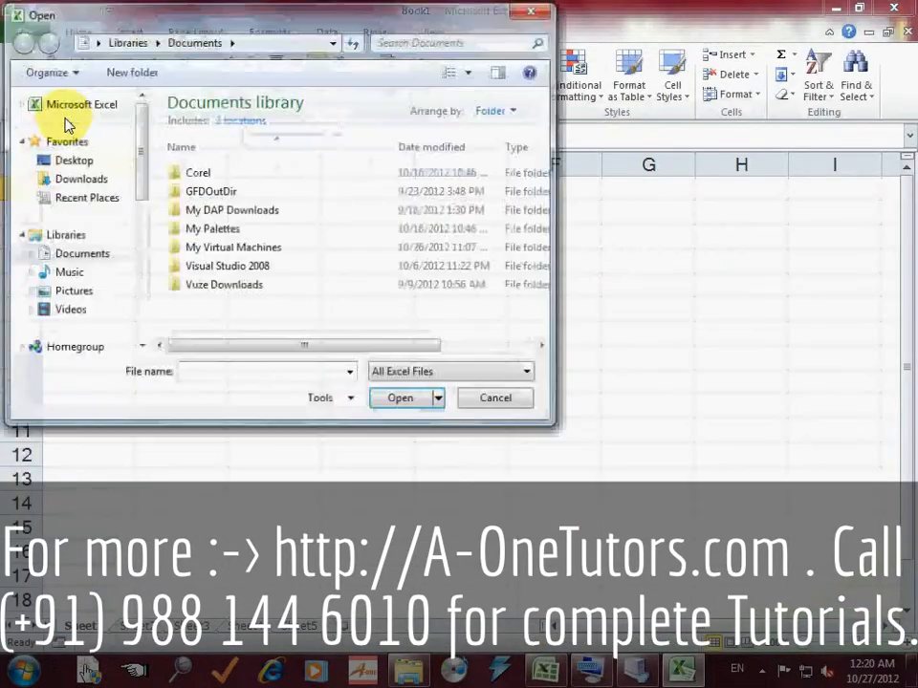
{"action": "left_click", "coordinate": [69, 160]}
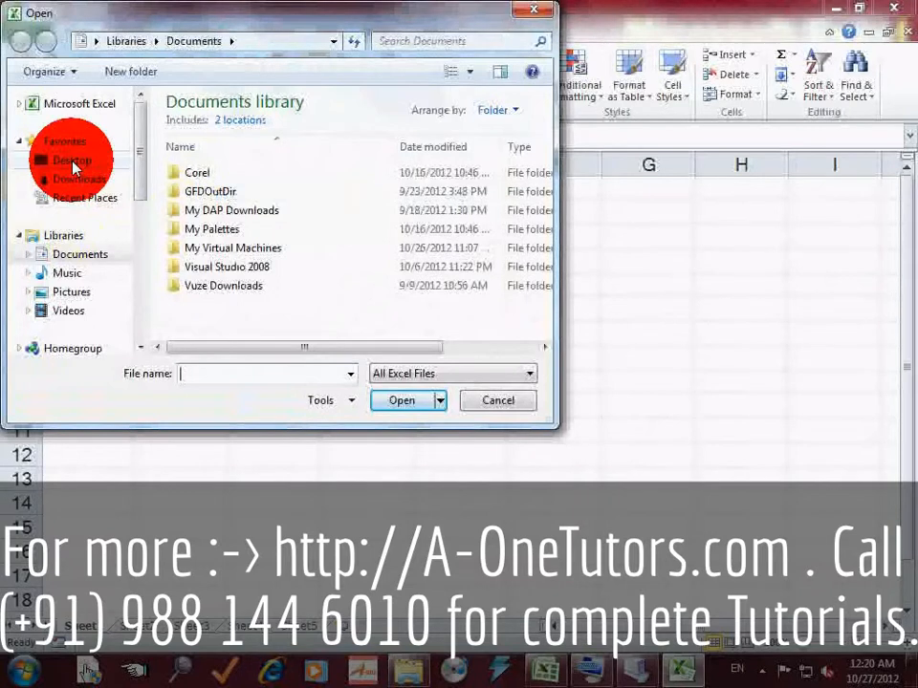
{"action": "scroll", "coordinate": [378, 210], "scroll_direction": "down", "scroll_amount": 2}
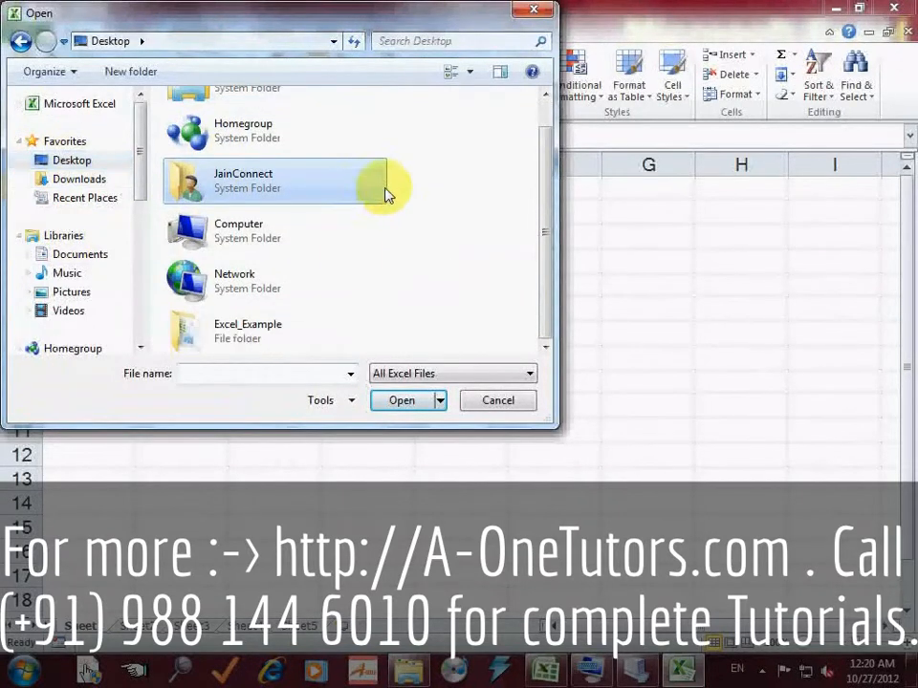
{"action": "double_click", "coordinate": [252, 342]}
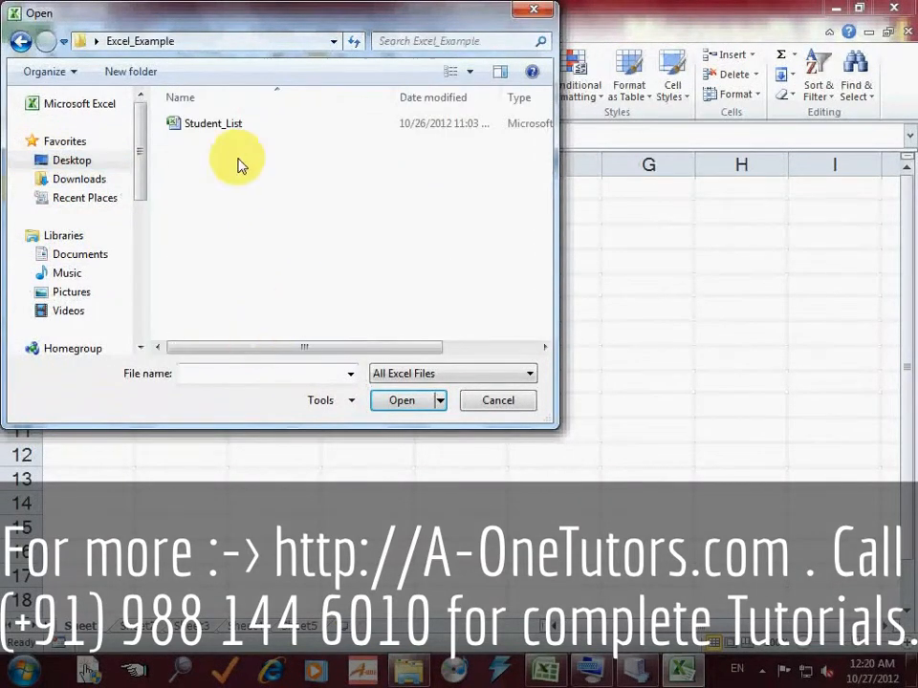
{"action": "double_click", "coordinate": [219, 128]}
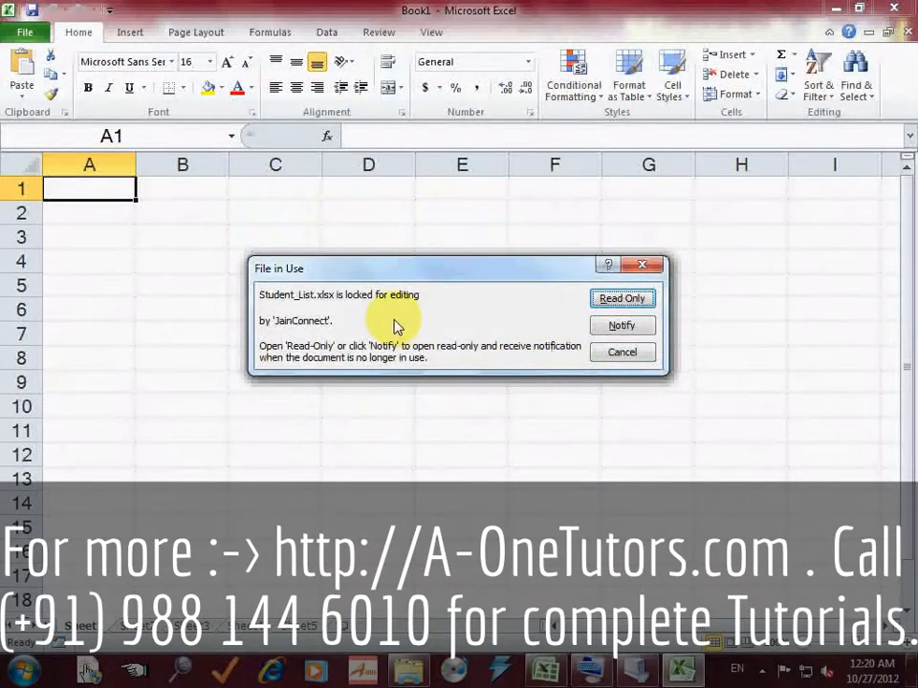
{"action": "left_click", "coordinate": [626, 300]}
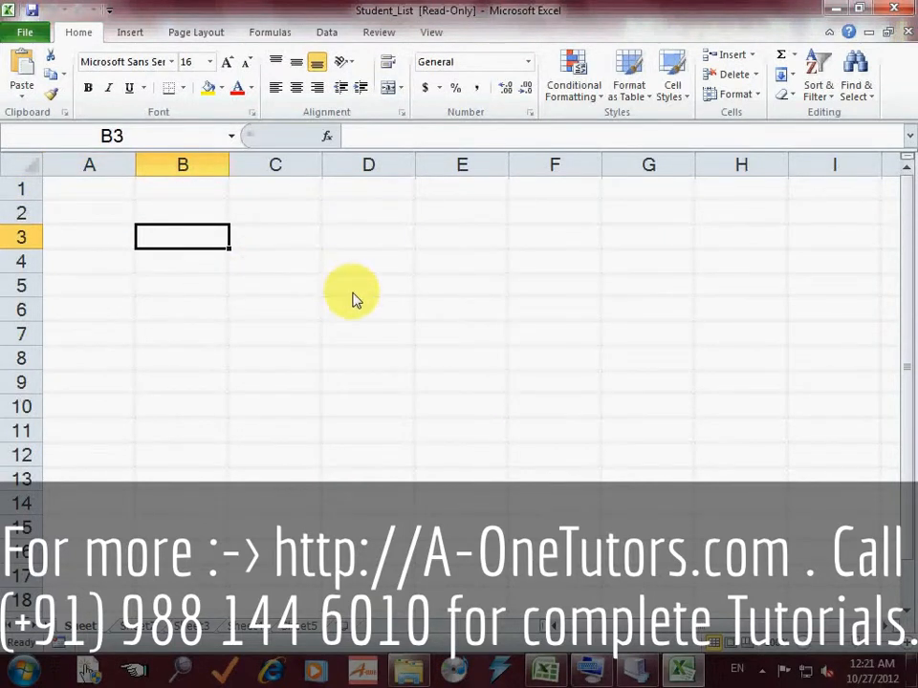
- Close the read-only Student_List workbook and both the Excel 2010 and Excel 2007 windows
{"action": "left_click", "coordinate": [906, 32]}
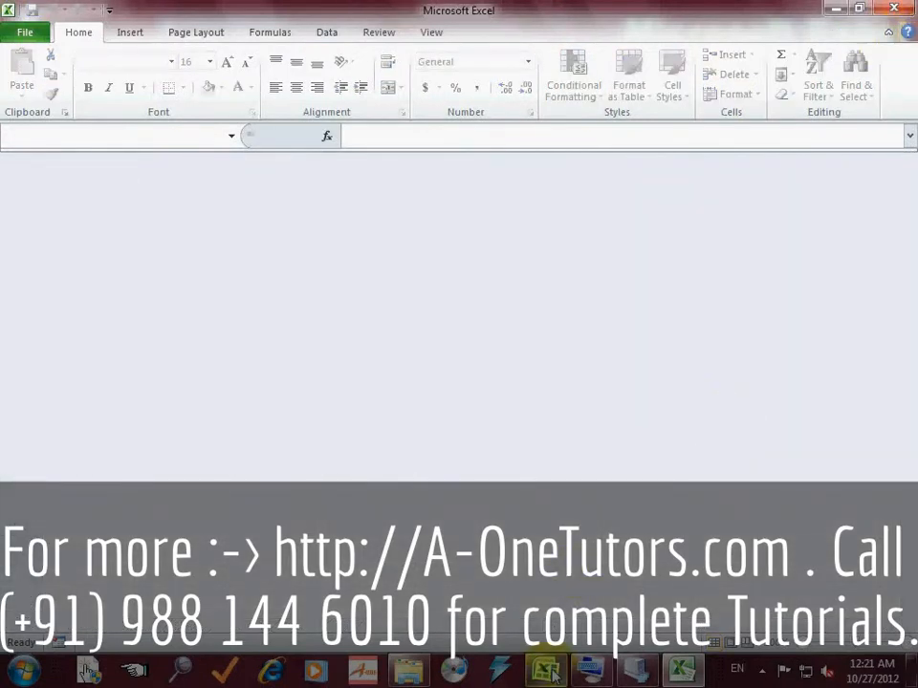
{"action": "left_click", "coordinate": [547, 502]}
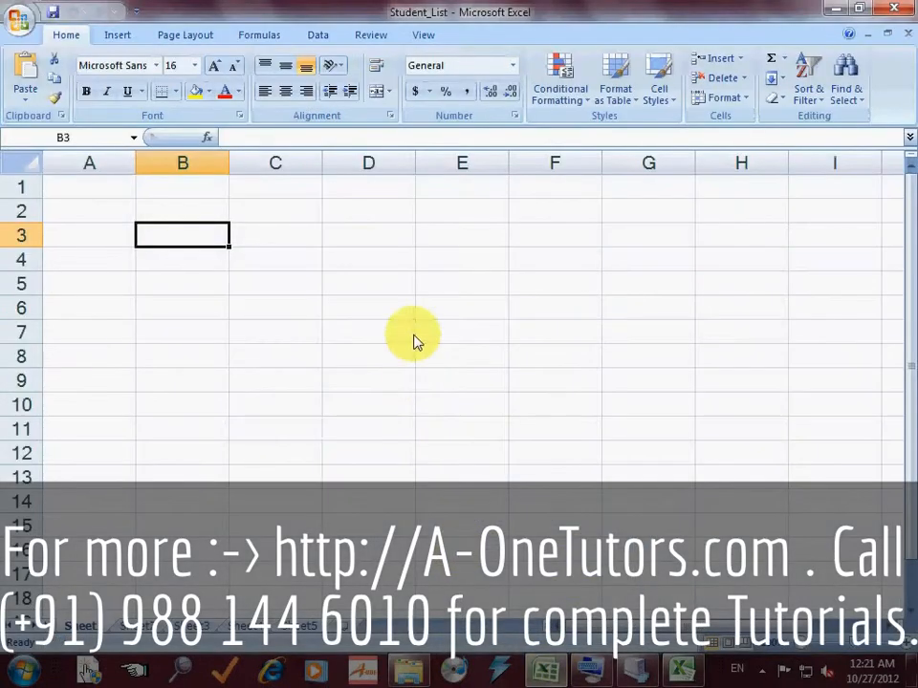
{"action": "left_click", "coordinate": [681, 669]}
{"action": "right_click", "coordinate": [680, 669]}
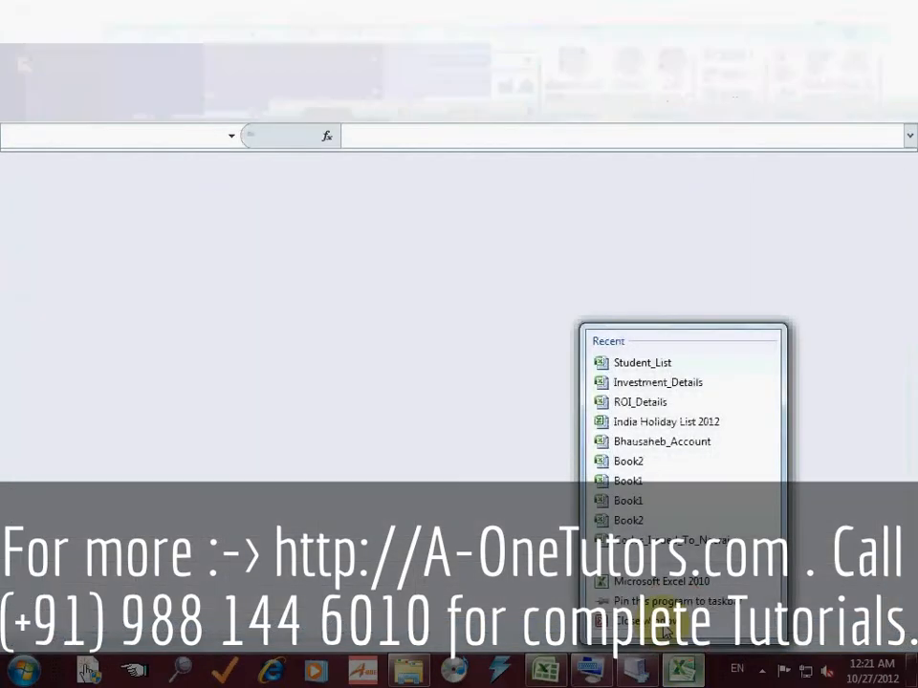
{"action": "left_click", "coordinate": [664, 627]}
{"action": "right_click", "coordinate": [581, 669]}
{"action": "left_click", "coordinate": [579, 627]}
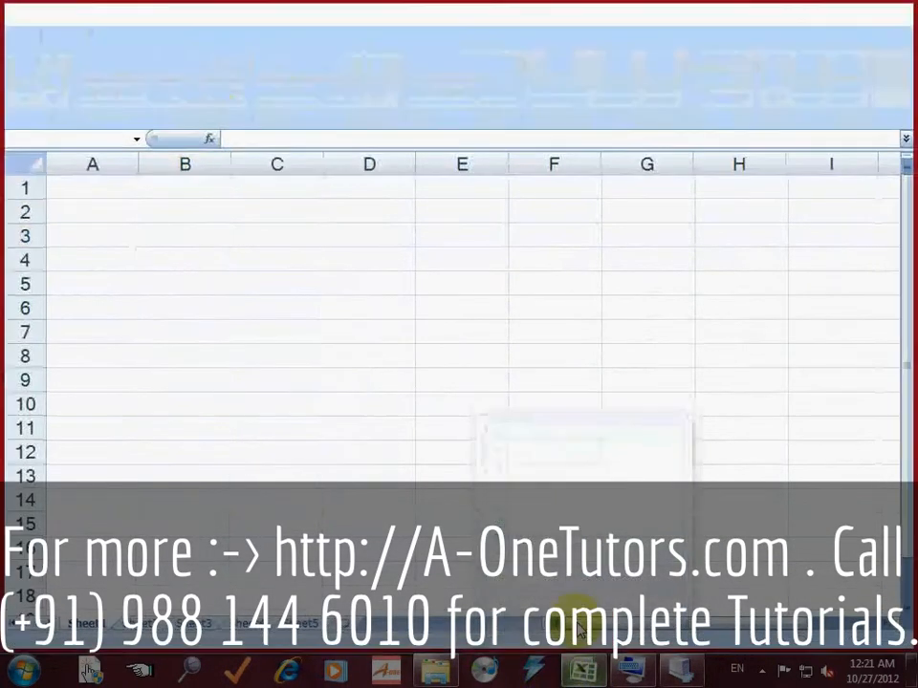
{"action": "left_click", "coordinate": [501, 347]}
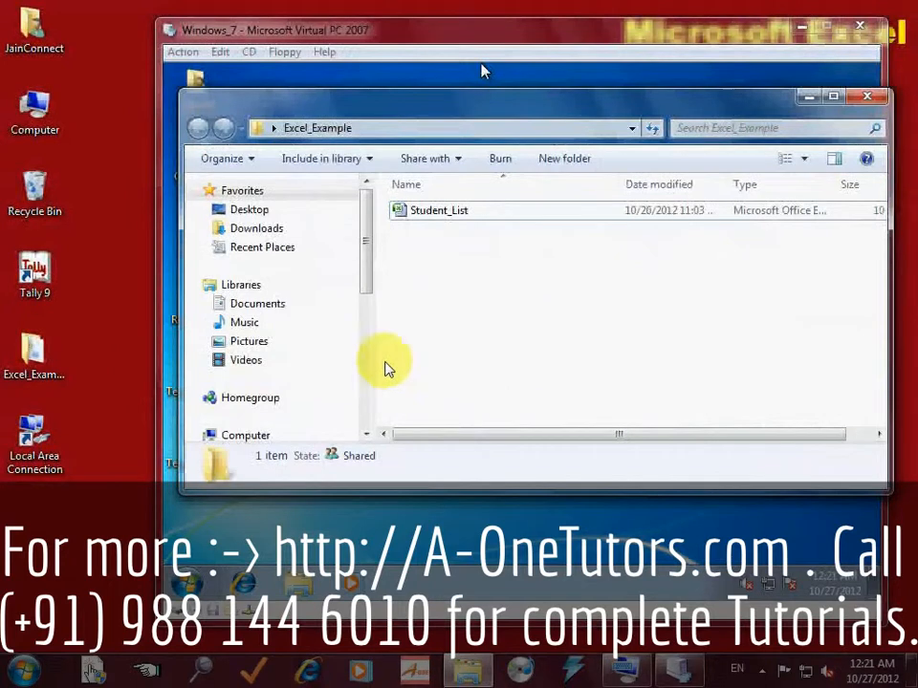
- Shift the Excel_Example folder window aside and launch Microsoft Excel 2010 again
{"action": "left_click_drag", "start_coordinate": [389, 92], "coordinate": [298, 91]}
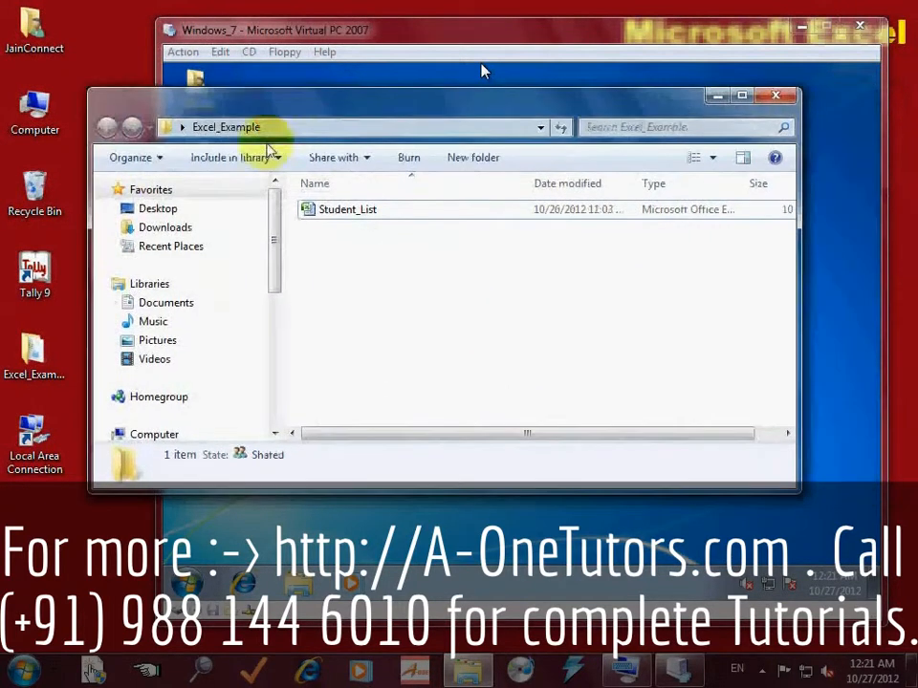
{"action": "left_click", "coordinate": [24, 670]}
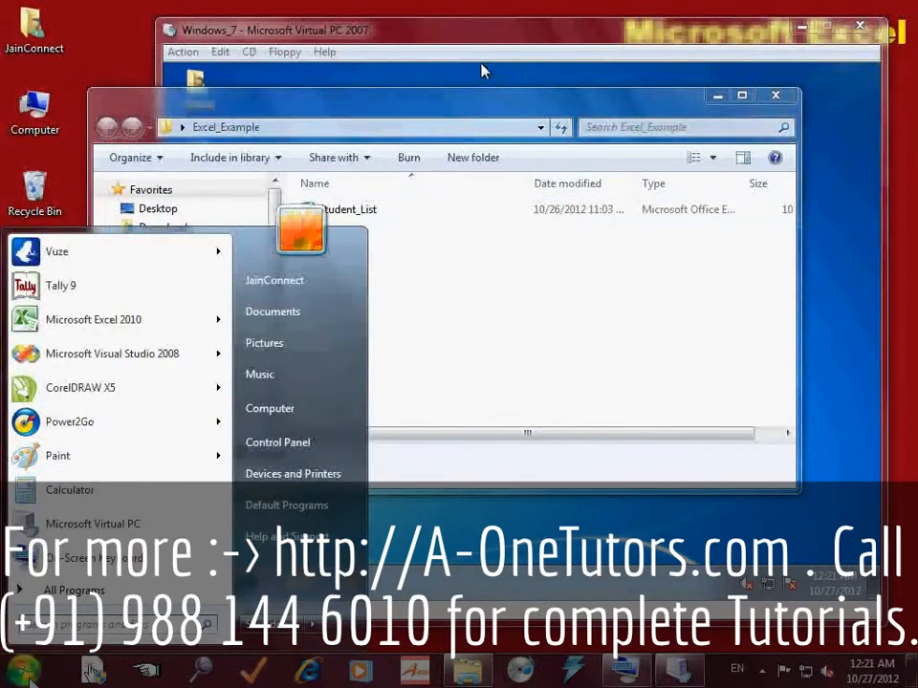
{"action": "left_click", "coordinate": [92, 321]}
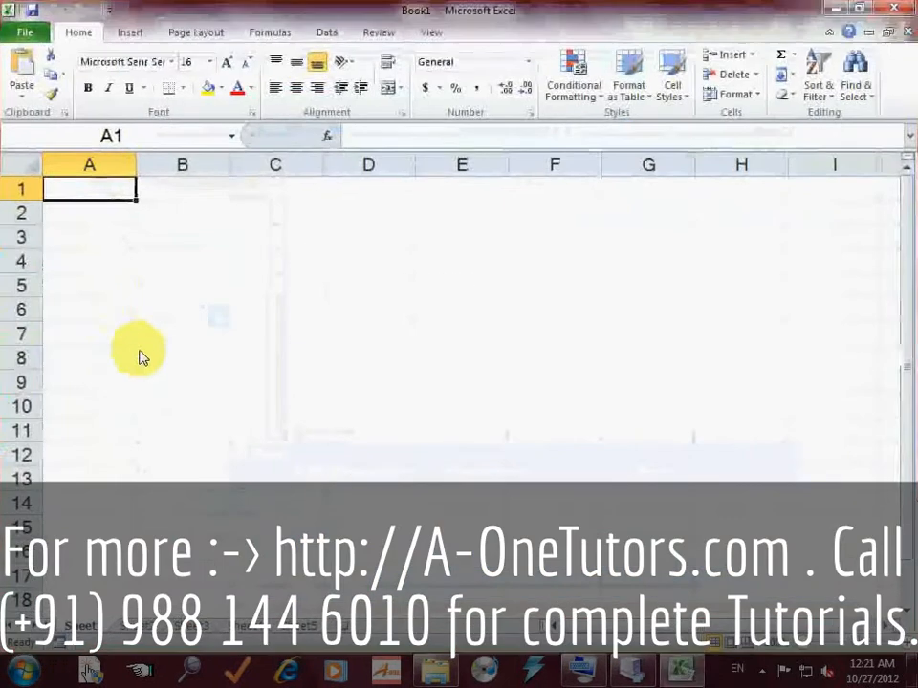
- Open the existing Student_List workbook from the Excel_Example folder on the desktop
{"action": "left_click", "coordinate": [23, 30]}
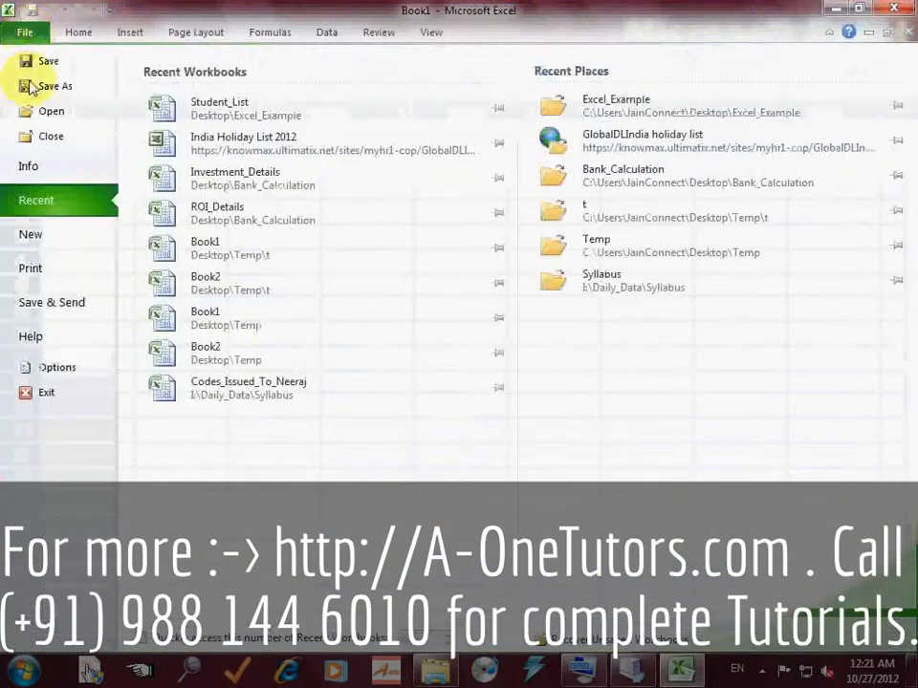
{"action": "key", "text": "Escape"}
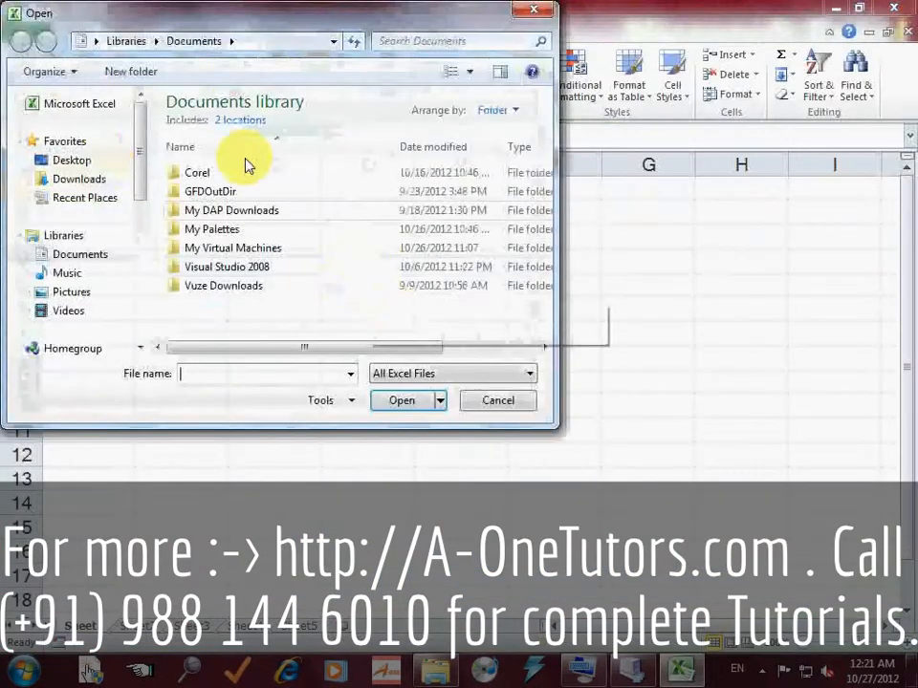
{"action": "left_click", "coordinate": [64, 165]}
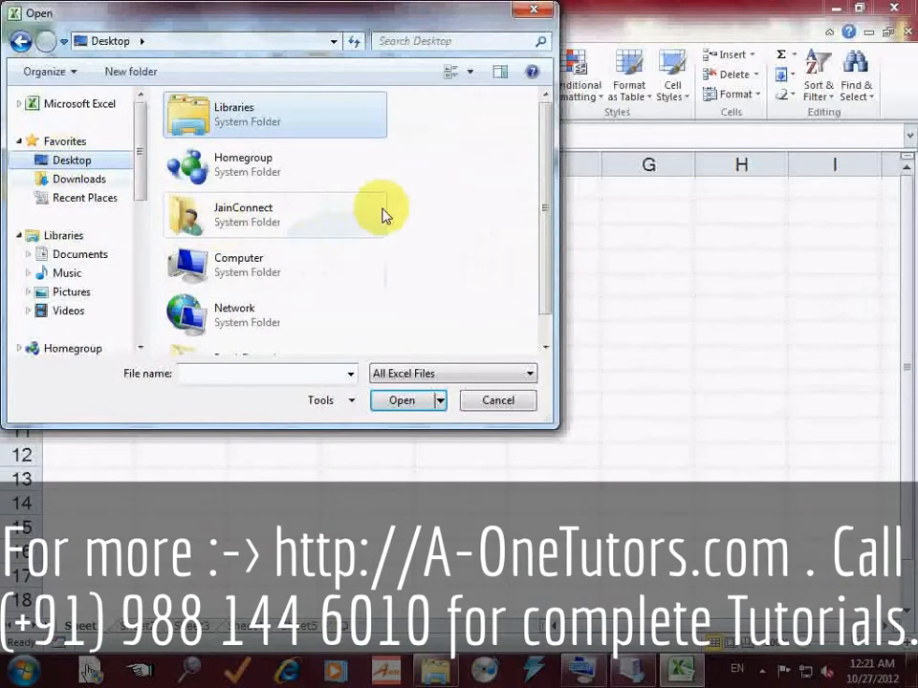
{"action": "scroll", "coordinate": [383, 212], "scroll_direction": "down", "scroll_amount": 1}
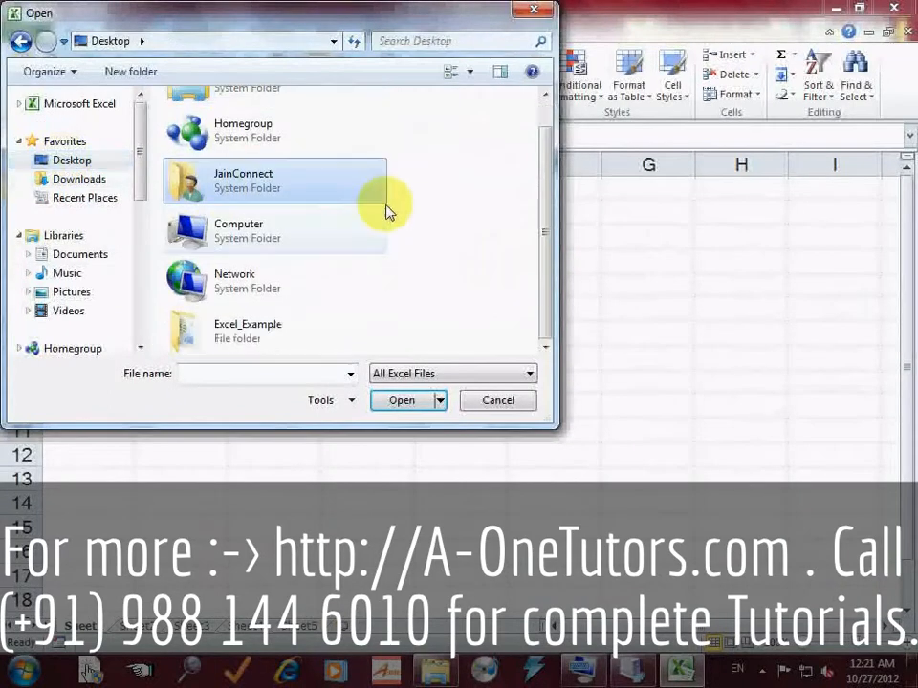
{"action": "double_click", "coordinate": [182, 328]}
{"action": "left_click", "coordinate": [218, 126]}
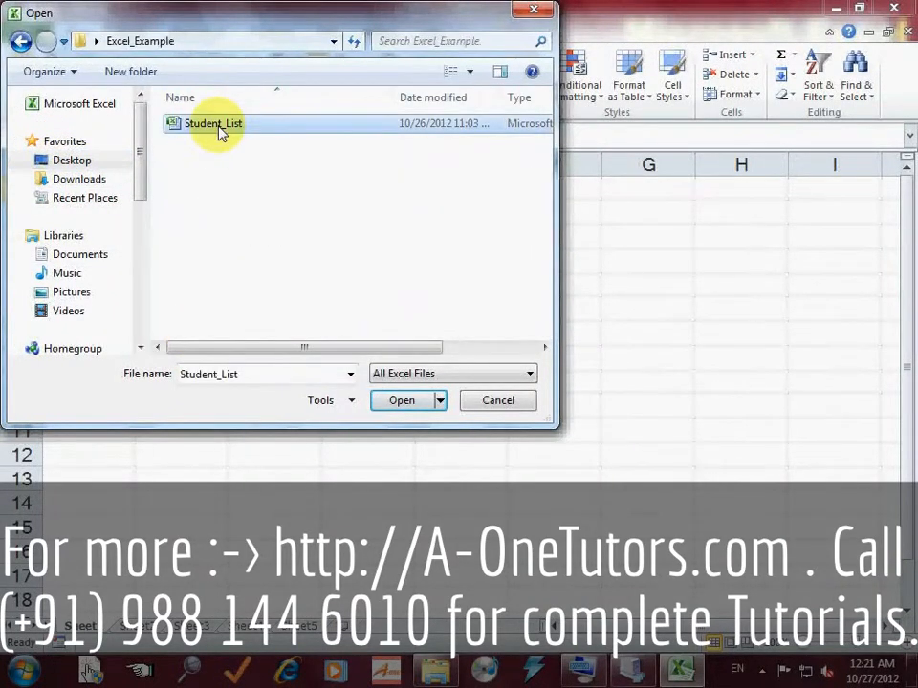
{"action": "left_click", "coordinate": [408, 401]}
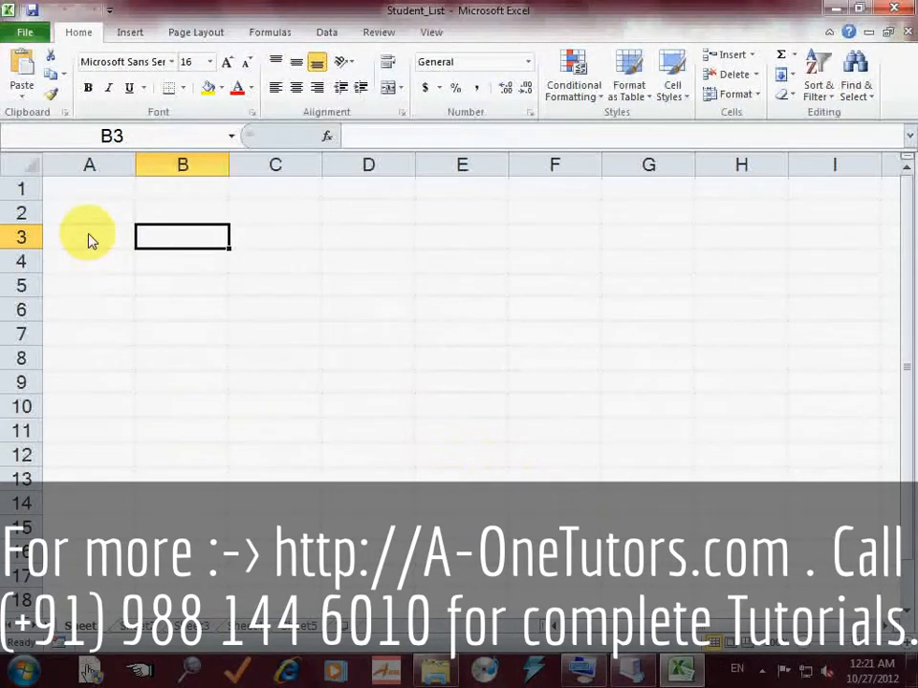
- Enter the column headings Roll No, Name and Standard in cells A3 to C3
{"action": "left_click", "coordinate": [88, 241]}
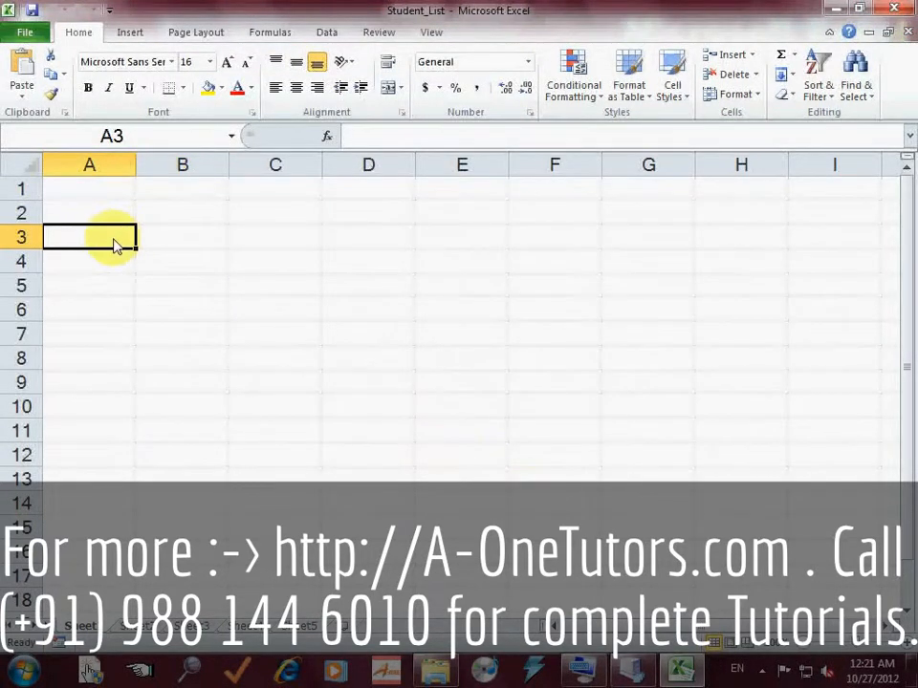
{"action": "type", "text": "Roll"}
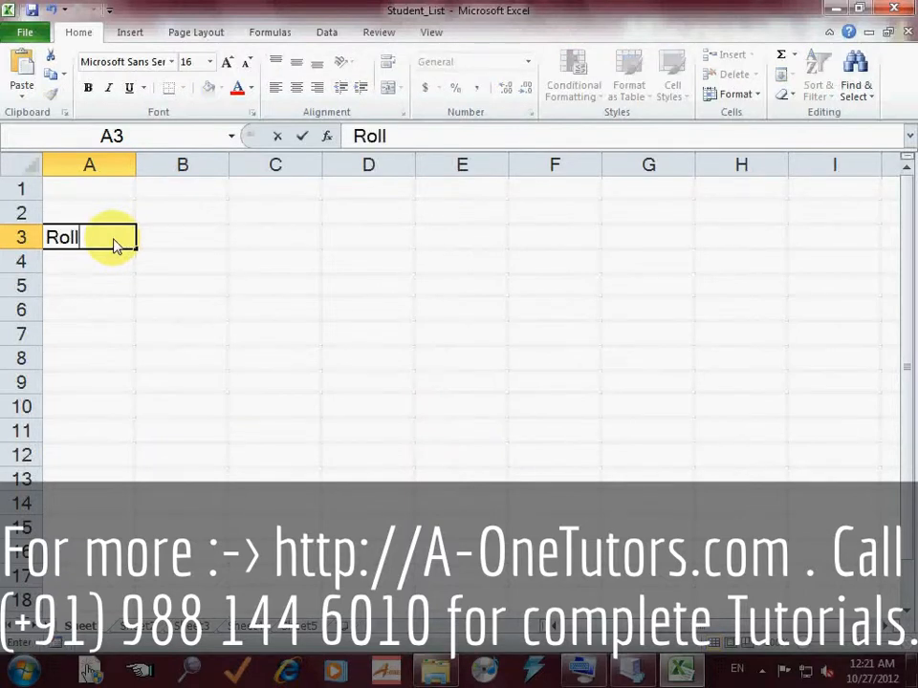
{"action": "type", "text": " No"}
{"action": "key", "text": "Return"}
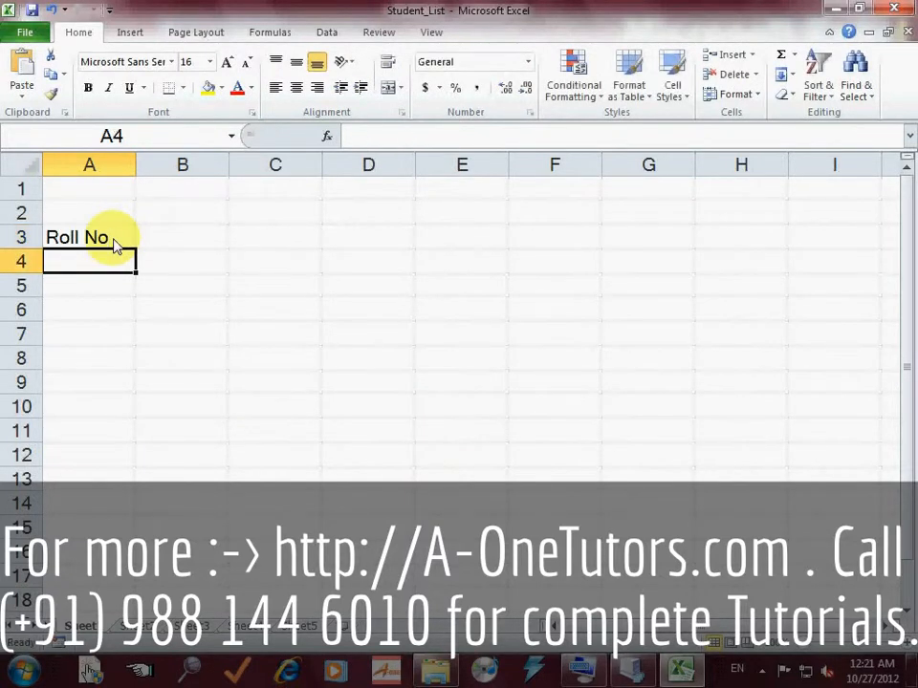
{"action": "key", "text": "Up"}
{"action": "key", "text": "Right"}
{"action": "type", "text": "Na"}
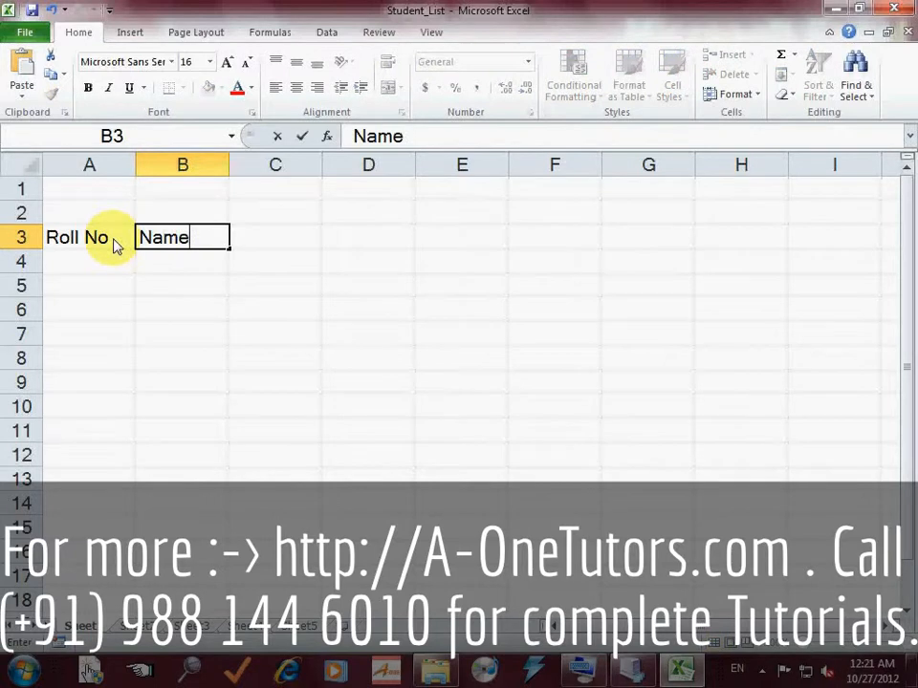
{"action": "key", "text": "Tab"}
{"action": "type", "text": "S"}
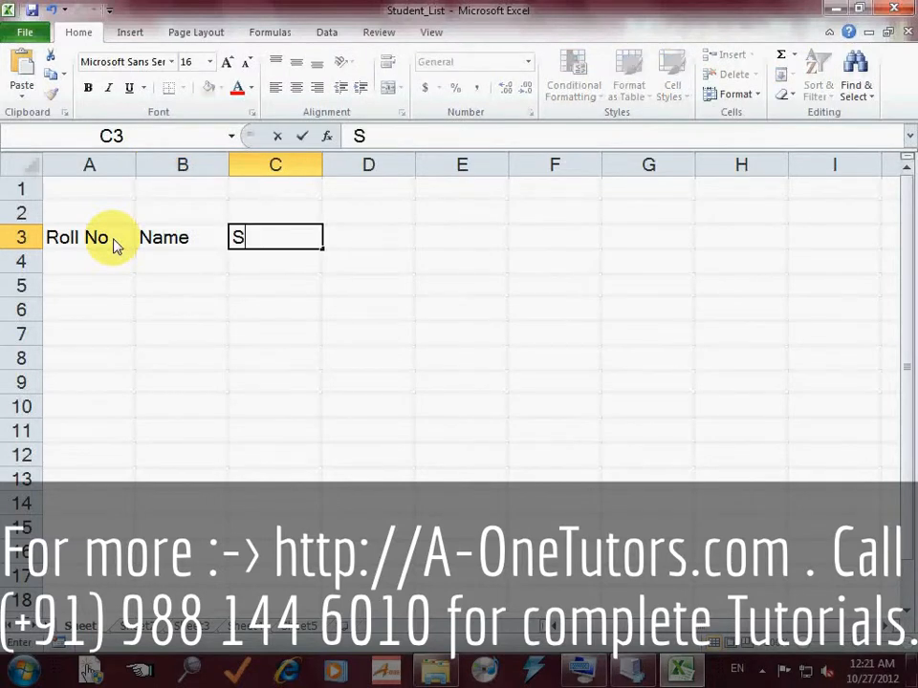
{"action": "type", "text": "tandar"}
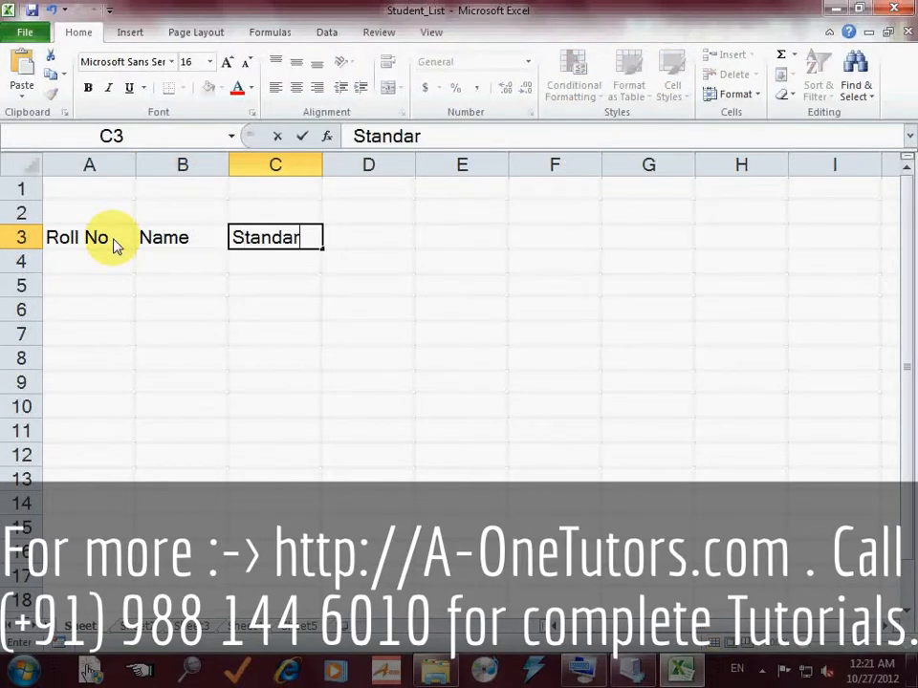
{"action": "type", "text": "d"}
{"action": "key", "text": "Return"}
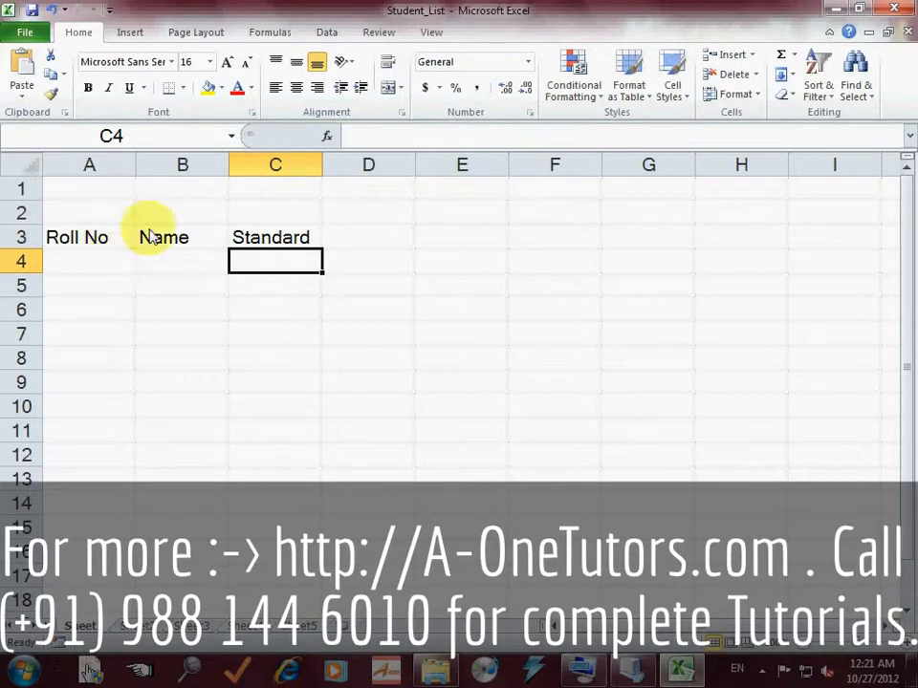
- Edit the heading in cell A3 to read "Roll No." with a trailing period
{"action": "left_click", "coordinate": [122, 244]}
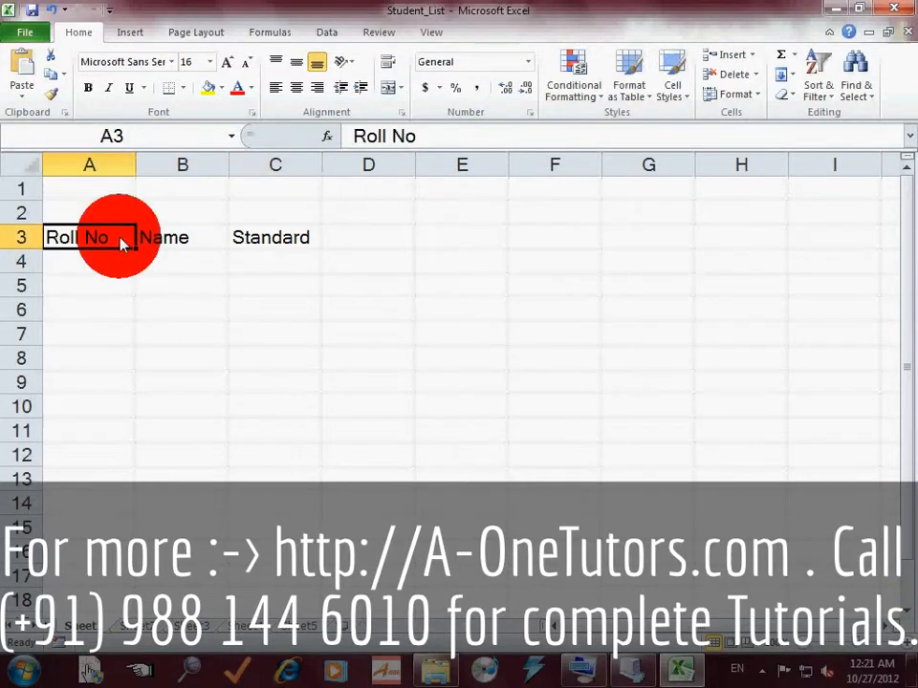
{"action": "double_click", "coordinate": [122, 244]}
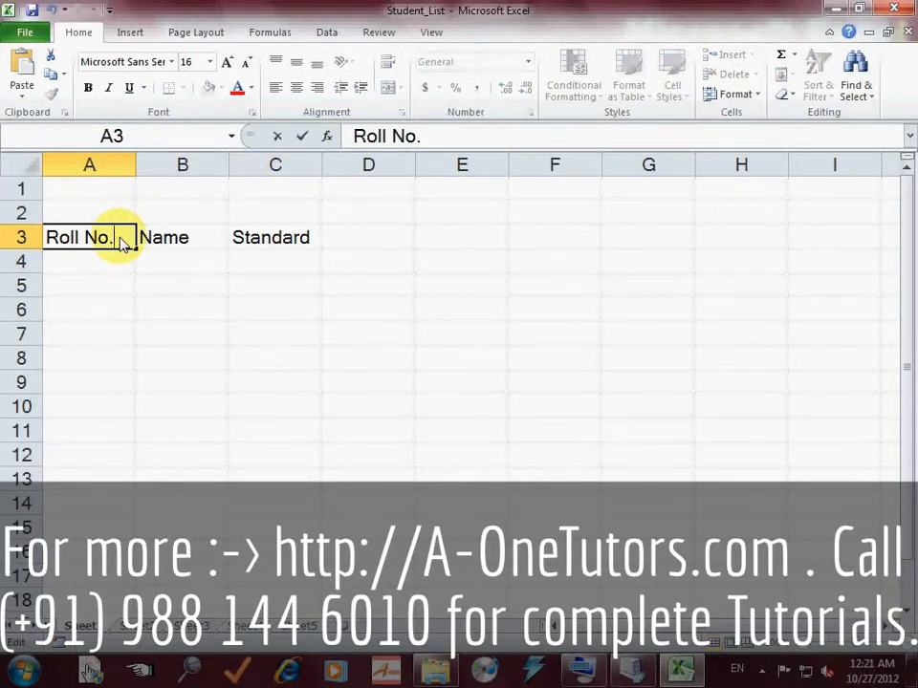
{"action": "type", "text": "."}
{"action": "left_click", "coordinate": [102, 270]}
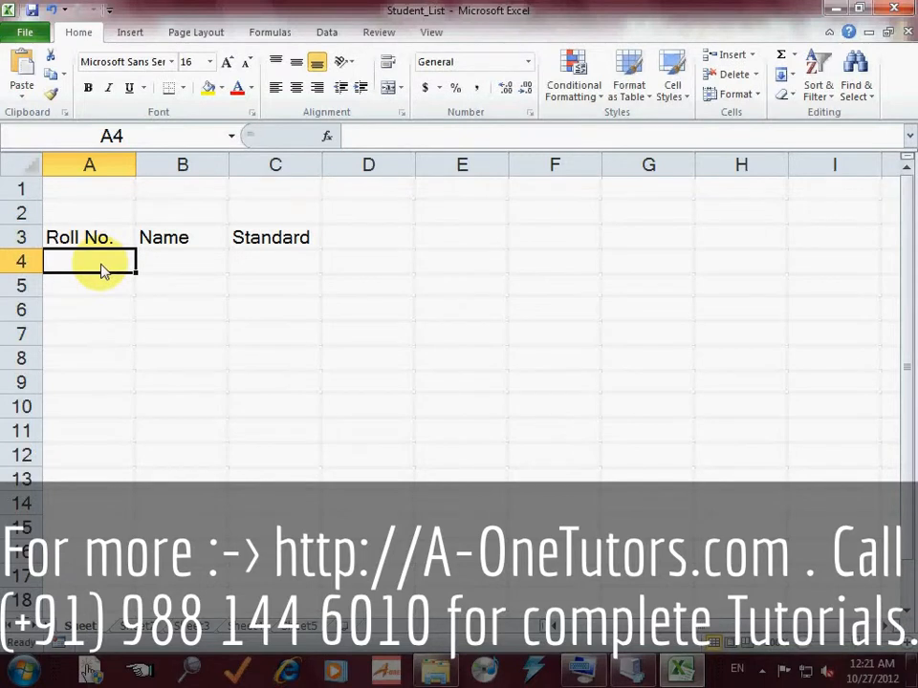
- Fill in the first student record in row 4 with roll number 1, name Abc and standard 7th
{"action": "type", "text": "1"}
{"action": "key", "text": "Tab"}
{"action": "type", "text": "Ab"}
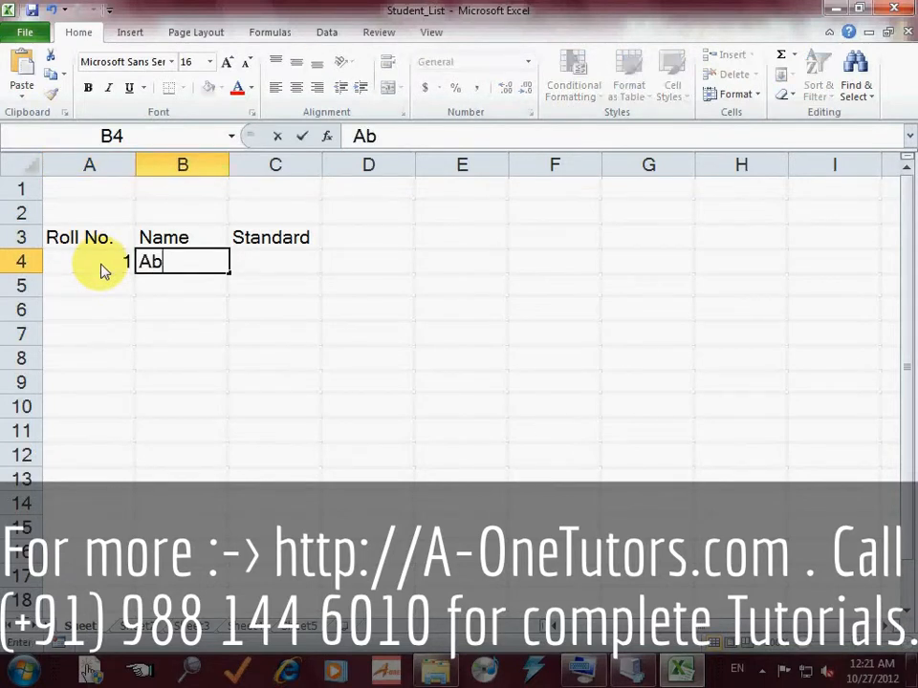
{"action": "type", "text": "c"}
{"action": "key", "text": "Tab"}
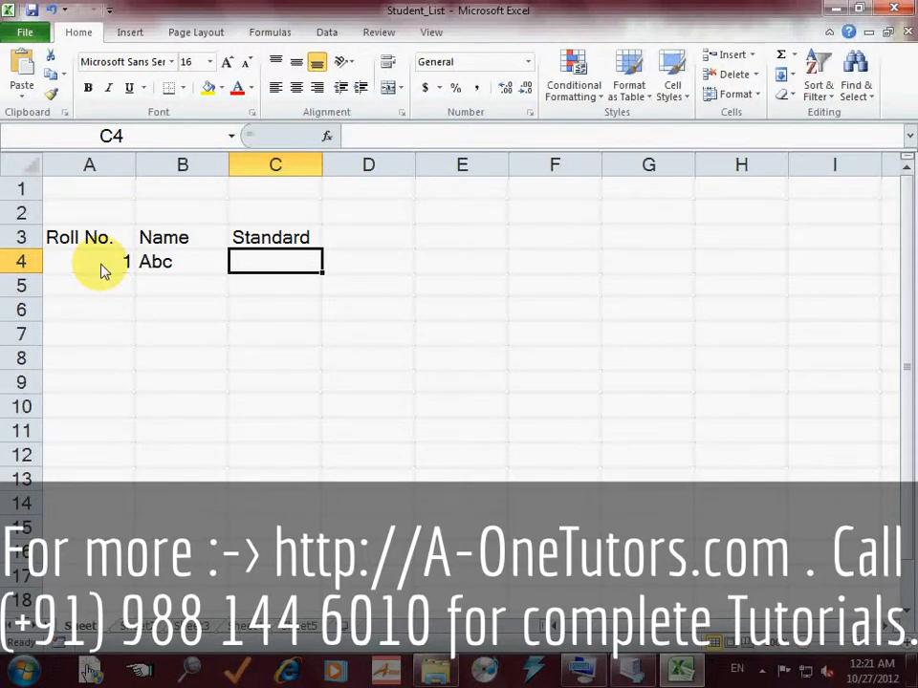
{"action": "type", "text": "7th"}
{"action": "key", "text": "Down"}
{"action": "key", "text": "Left"}
{"action": "key", "text": "Left"}
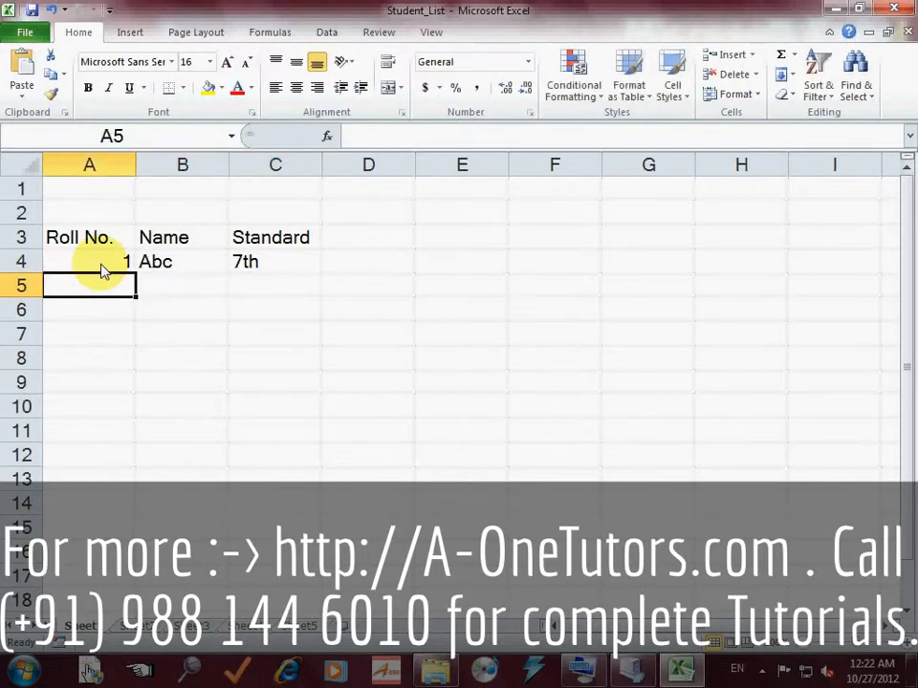
- Fill in the second student record in row 5 with roll number 2, name Abcd and standard 7th
{"action": "type", "text": "2"}
{"action": "key", "text": "Tab"}
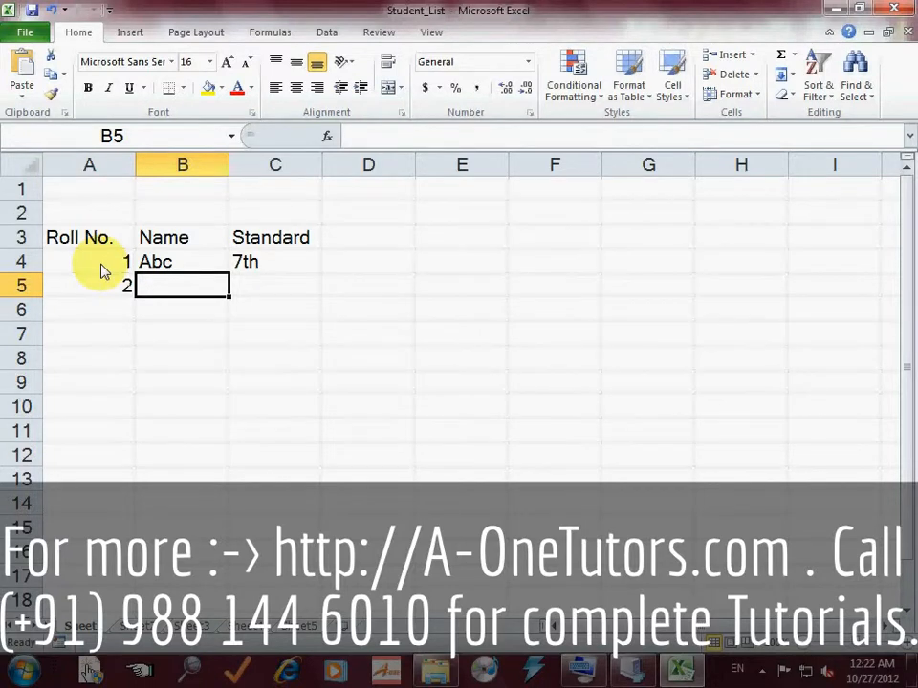
{"action": "type", "text": "Abcd"}
{"action": "key", "text": "Tab"}
{"action": "key", "text": "Down"}
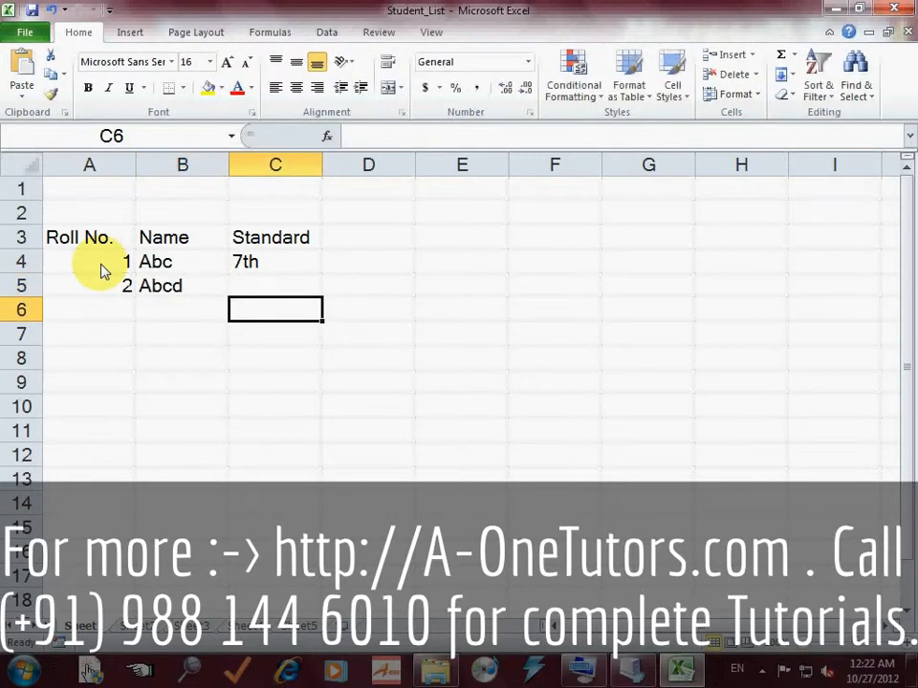
{"action": "key", "text": "Up"}
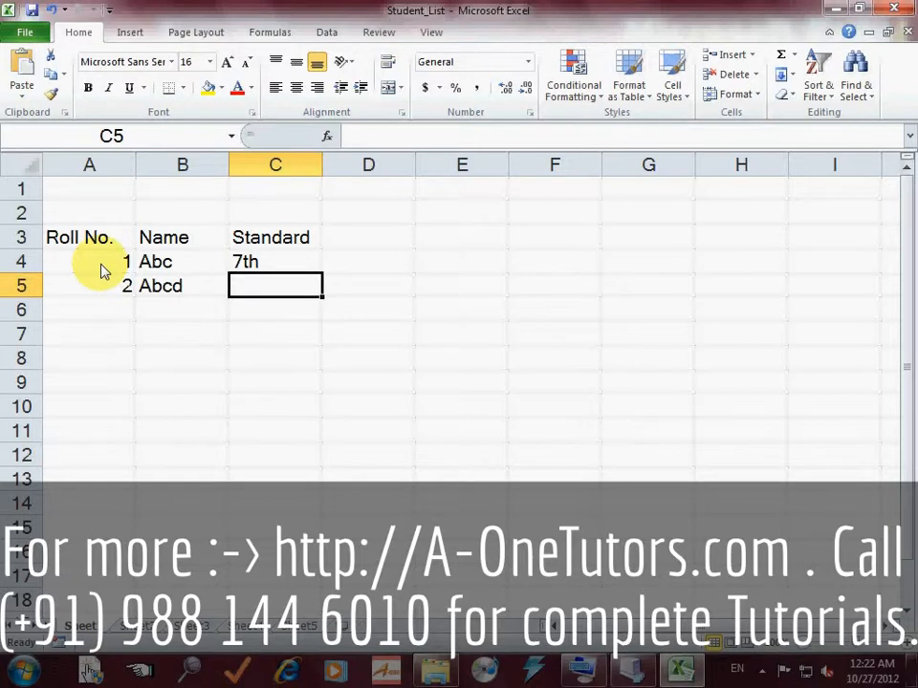
{"action": "type", "text": "7th"}
{"action": "key", "text": "Return"}
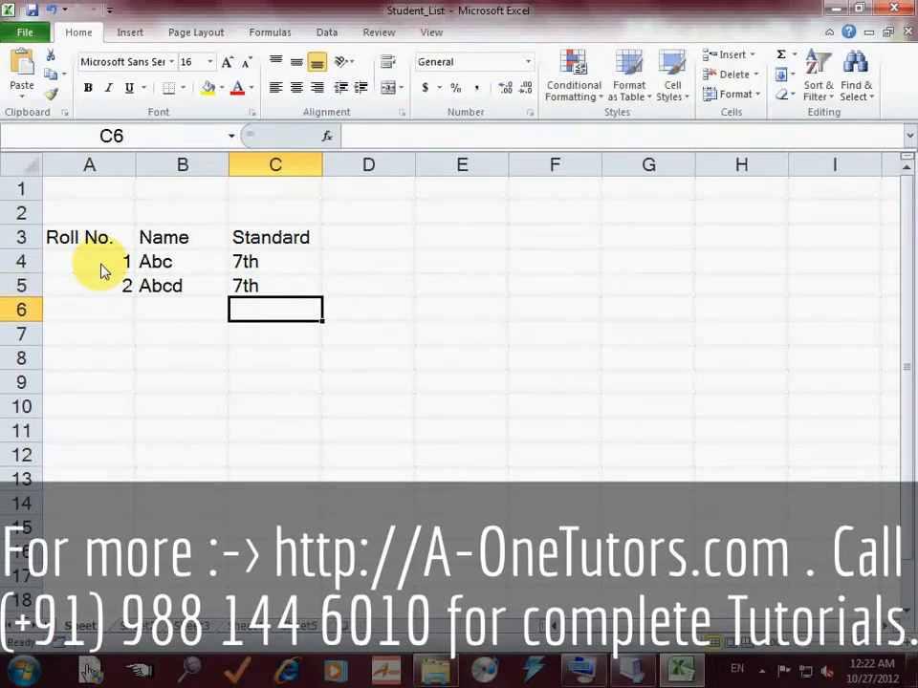
{"action": "key", "text": "Up"}
{"action": "key", "text": "Left"}
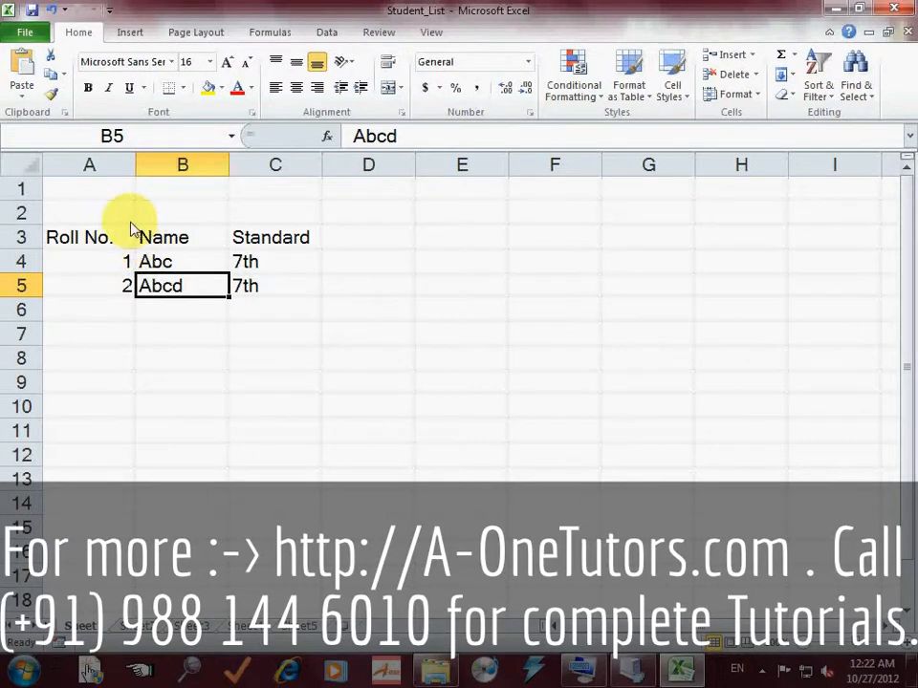
- Switch to the Windows_7 virtual machine, launch Microsoft Office Excel 2007 there and minimize its window
{"action": "left_click", "coordinate": [635, 670]}
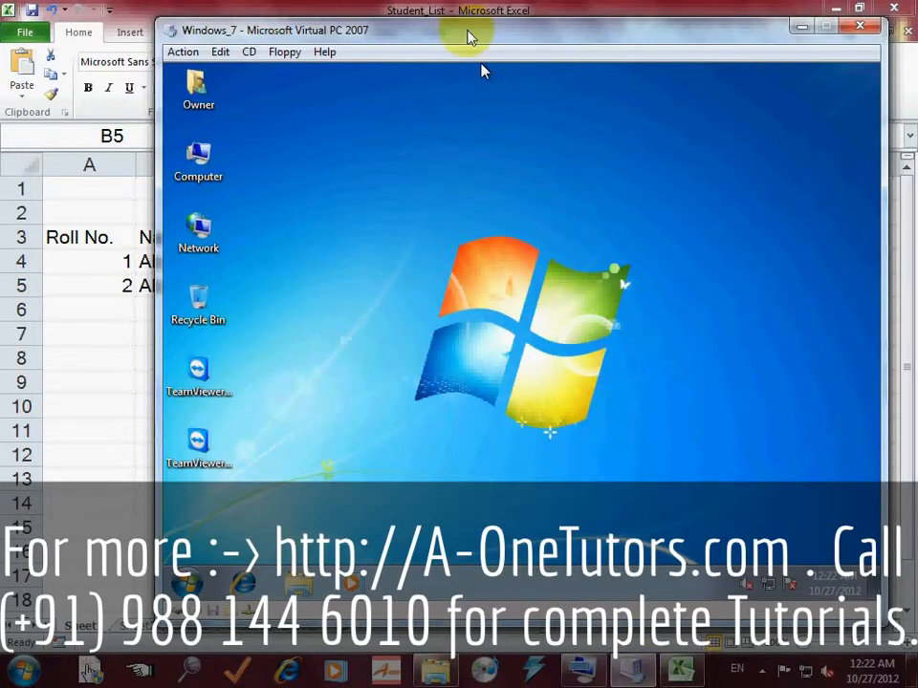
{"action": "left_click_drag", "start_coordinate": [467, 35], "coordinate": [418, 24]}
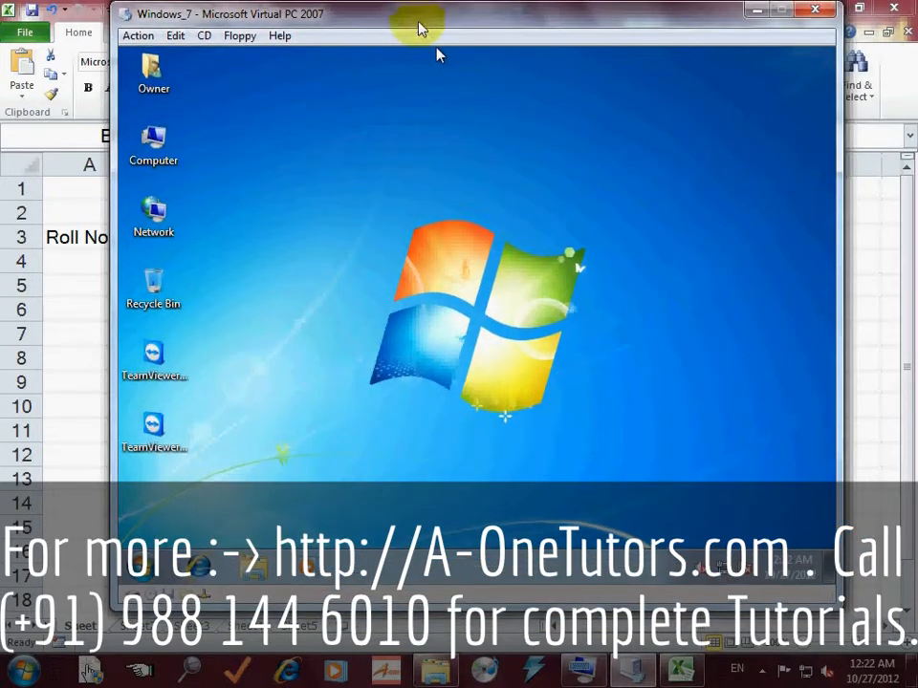
{"action": "left_click", "coordinate": [478, 323]}
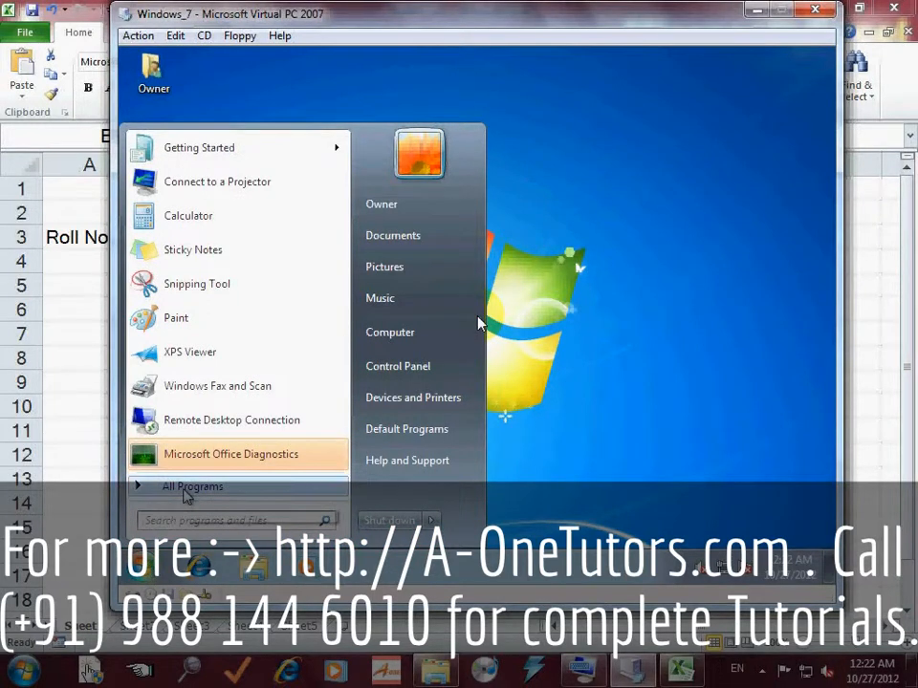
{"action": "left_click", "coordinate": [187, 488]}
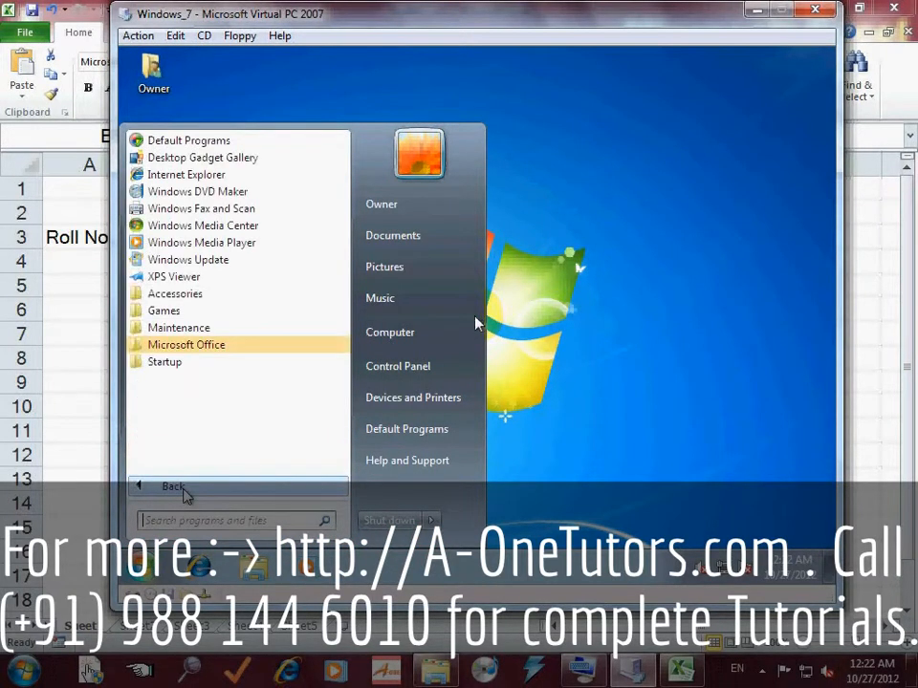
{"action": "left_click", "coordinate": [196, 346]}
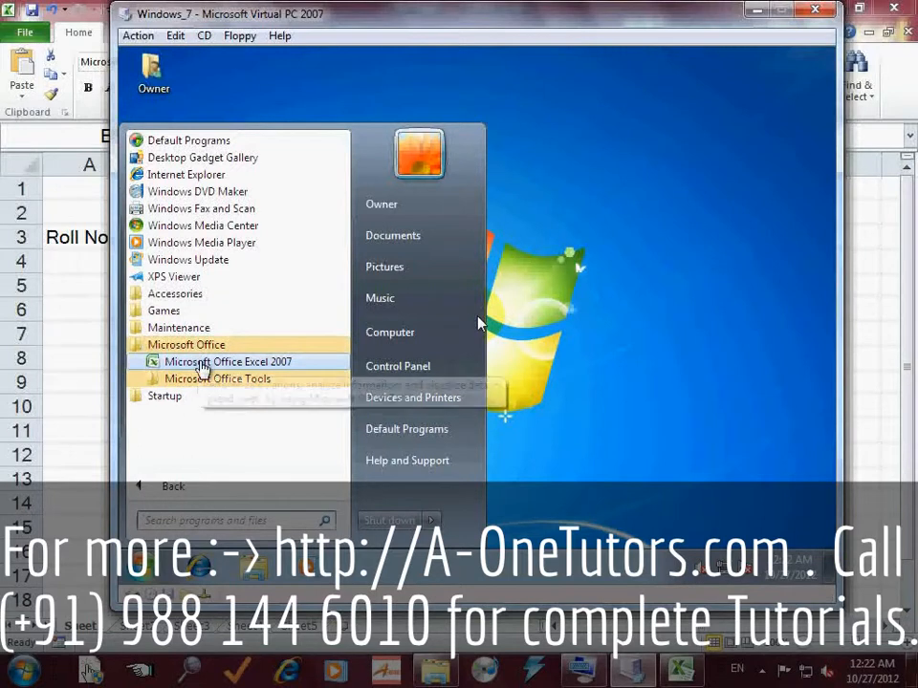
{"action": "left_click", "coordinate": [201, 363]}
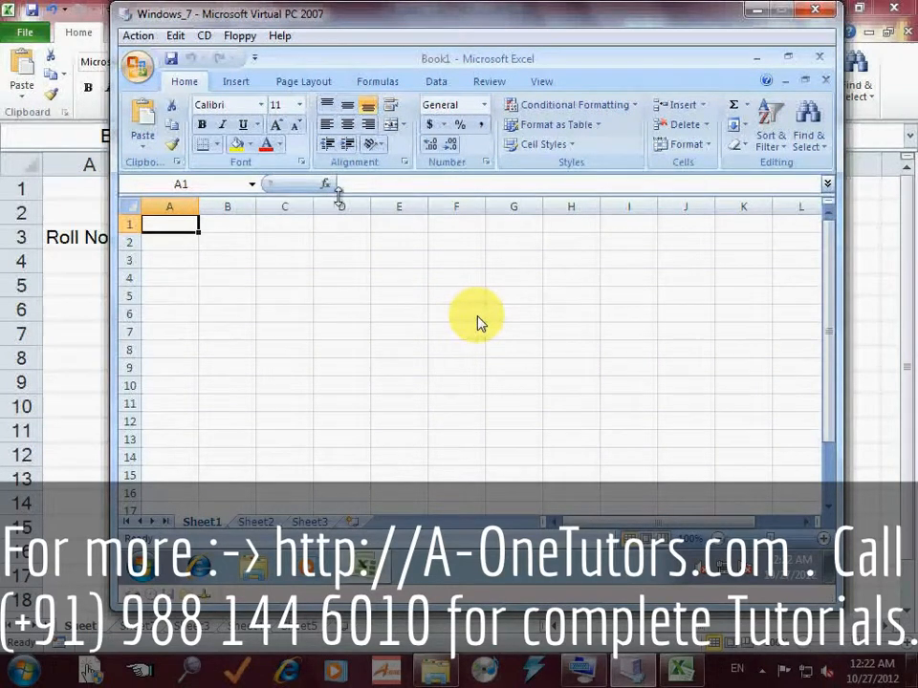
{"action": "left_click", "coordinate": [755, 60]}
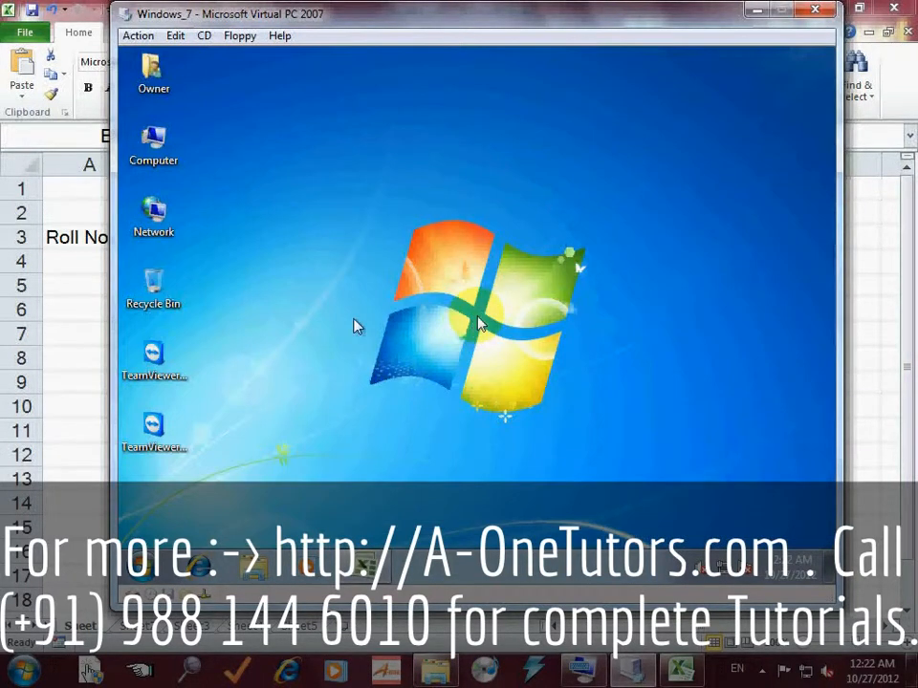
{"action": "key", "text": "super"}
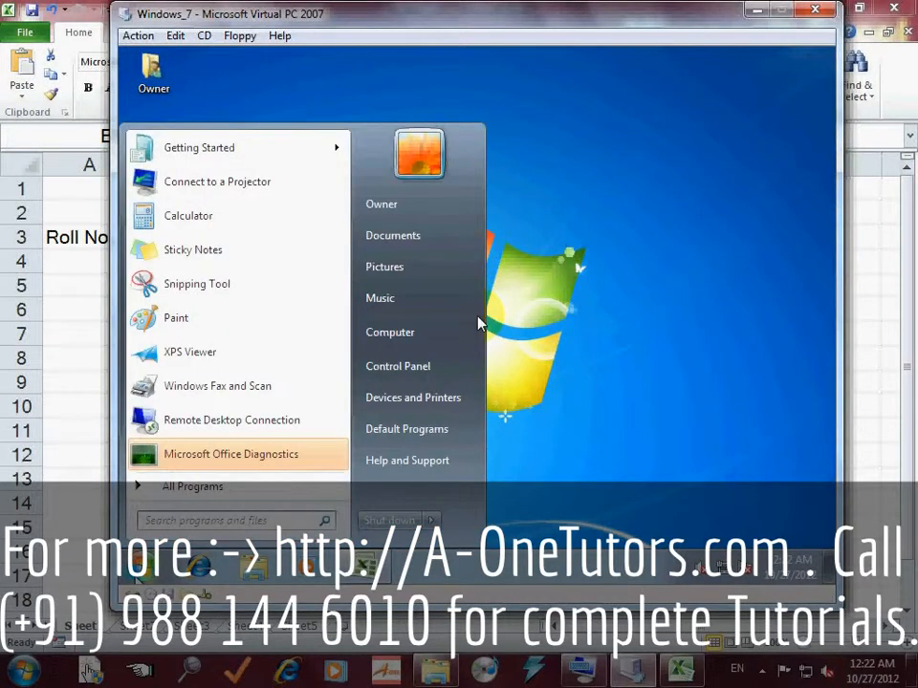
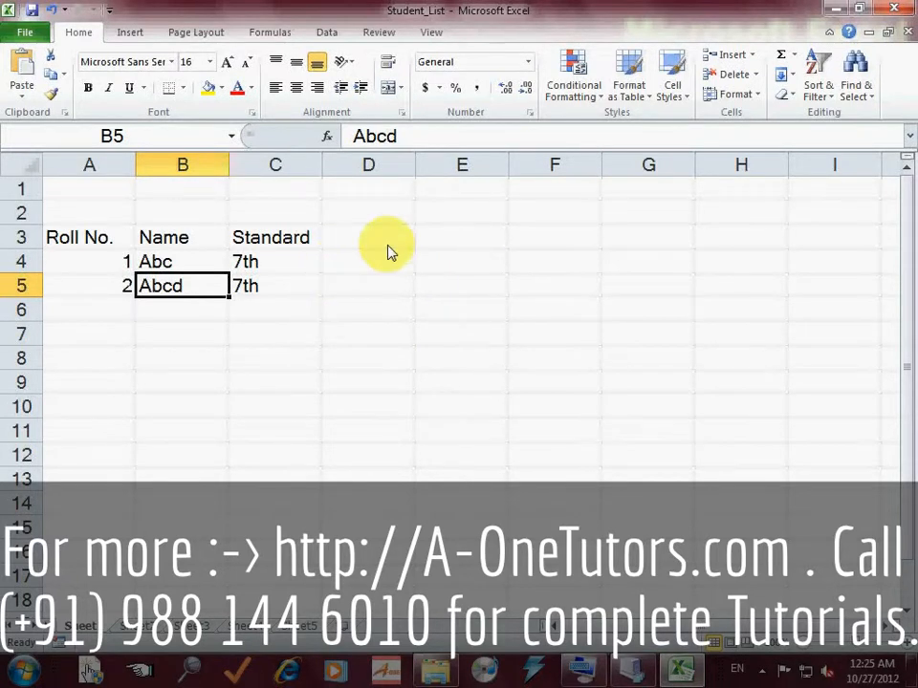
- Share the Student_List workbook by allowing changes by more than one user at the same time, and accept saving it
{"action": "left_click", "coordinate": [331, 40]}
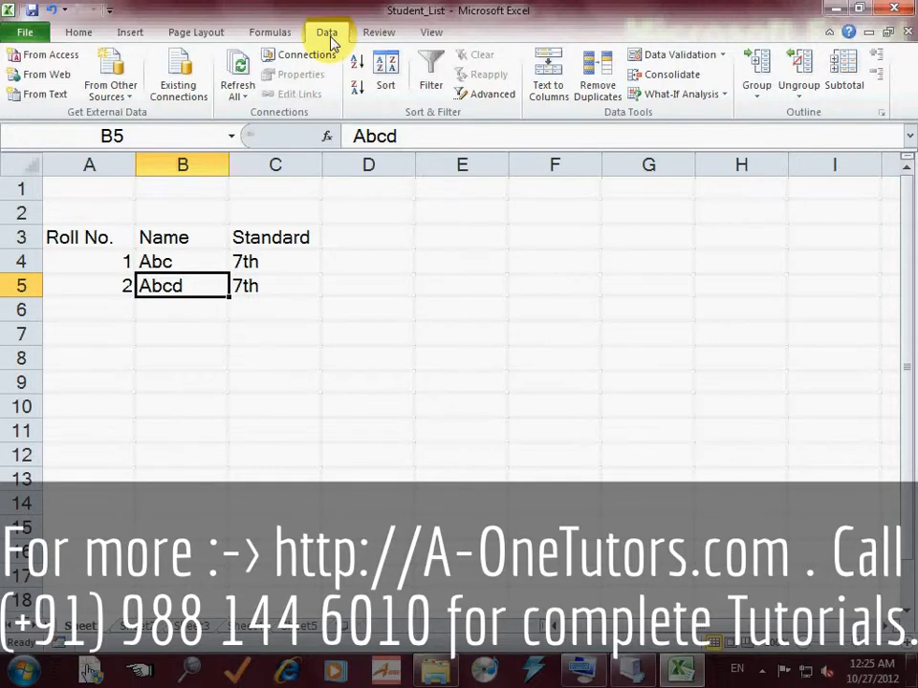
{"action": "left_click", "coordinate": [377, 34]}
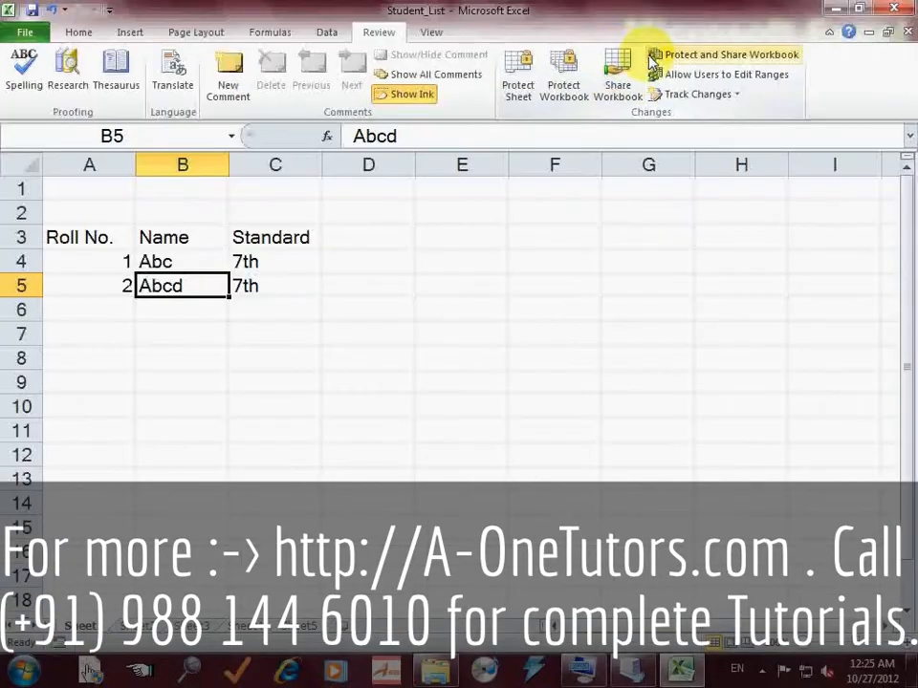
{"action": "left_click", "coordinate": [470, 132]}
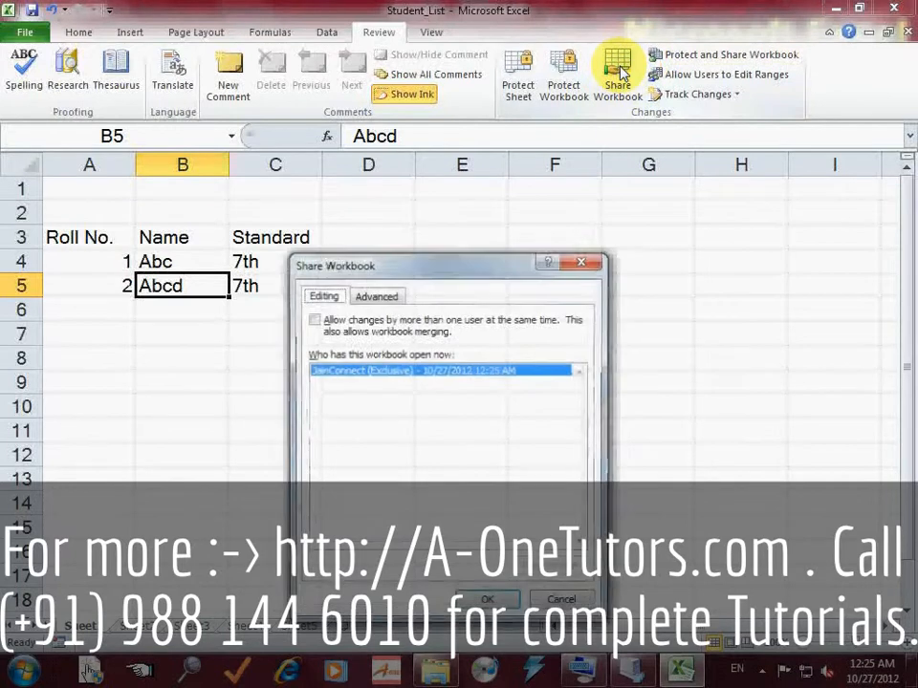
{"action": "left_click_drag", "start_coordinate": [438, 271], "coordinate": [503, 148]}
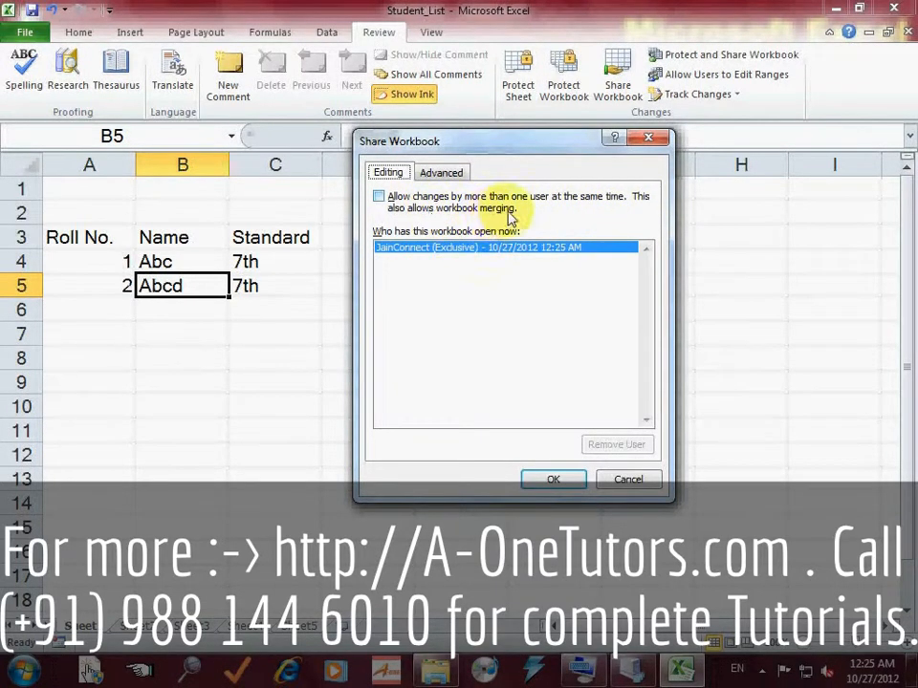
{"action": "left_click", "coordinate": [379, 196]}
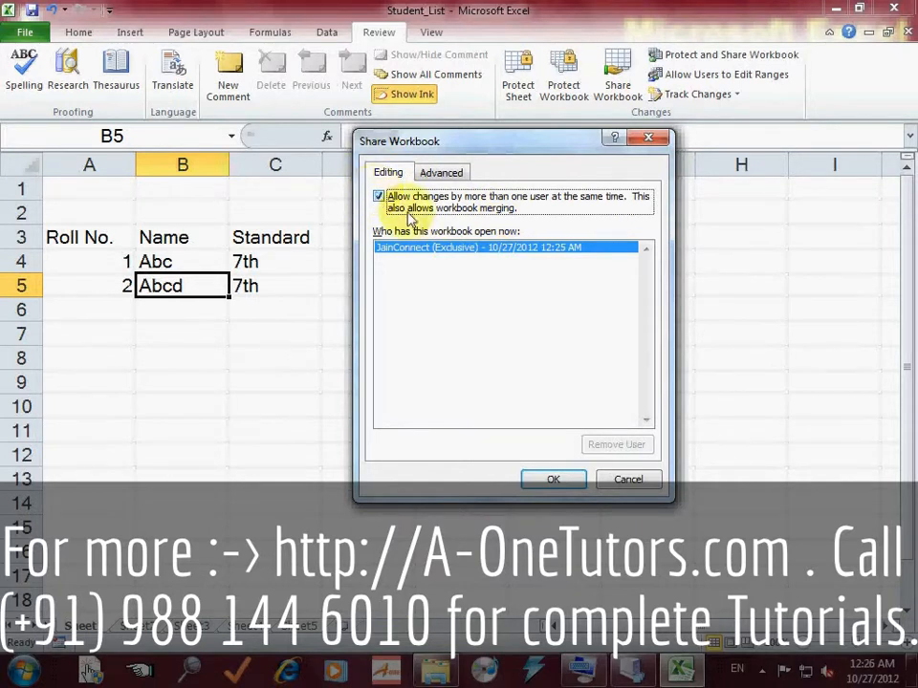
{"action": "left_click", "coordinate": [555, 478]}
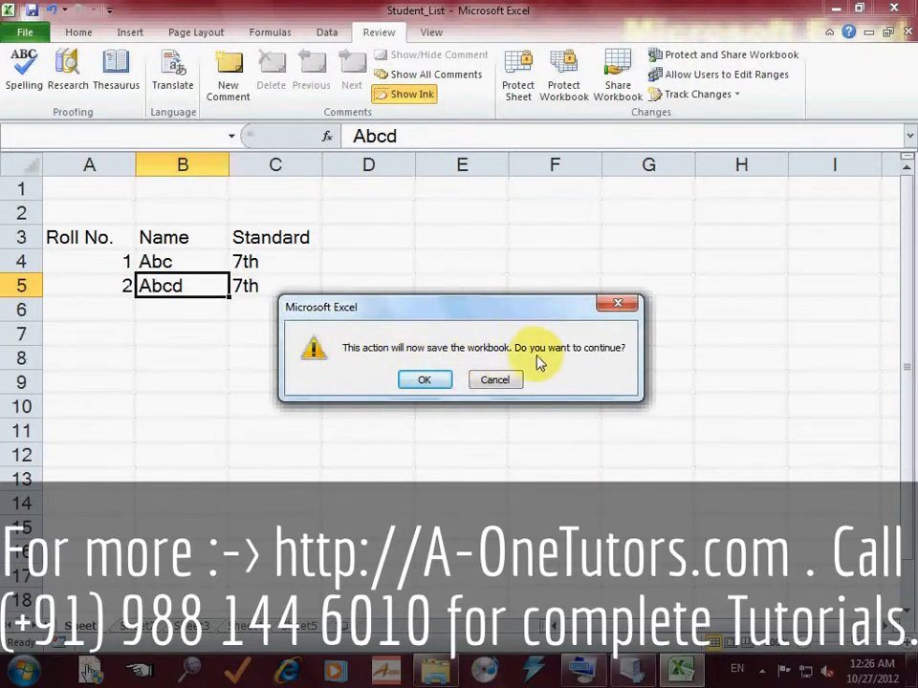
{"action": "left_click", "coordinate": [426, 380]}
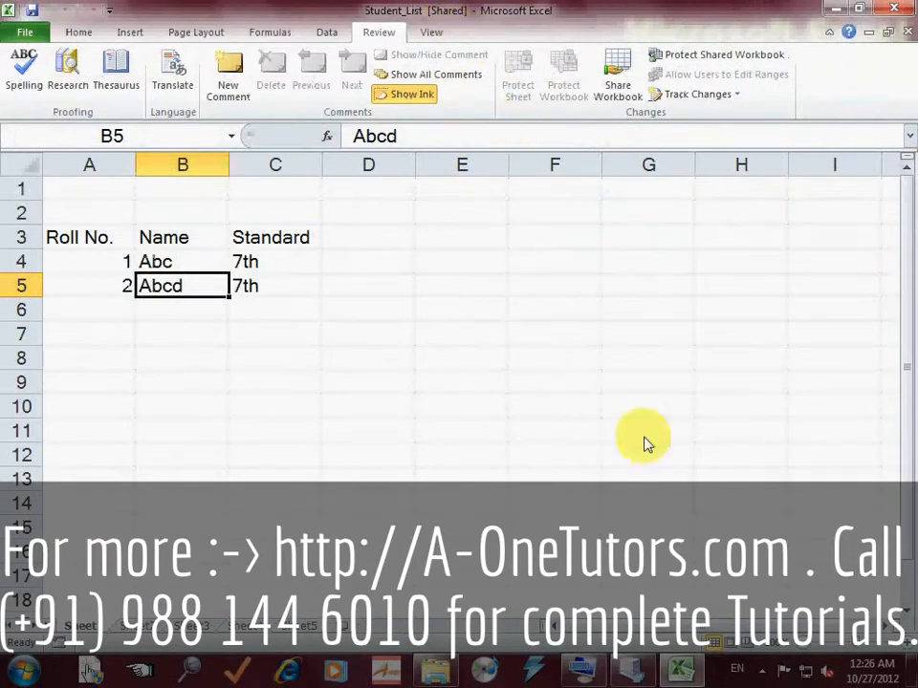
- In the Windows_7 virtual machine's shared Student_List, fill in row 6 with roll number 3, name Xyz and standard 7th, and save the workbook
{"action": "left_click", "coordinate": [649, 673]}
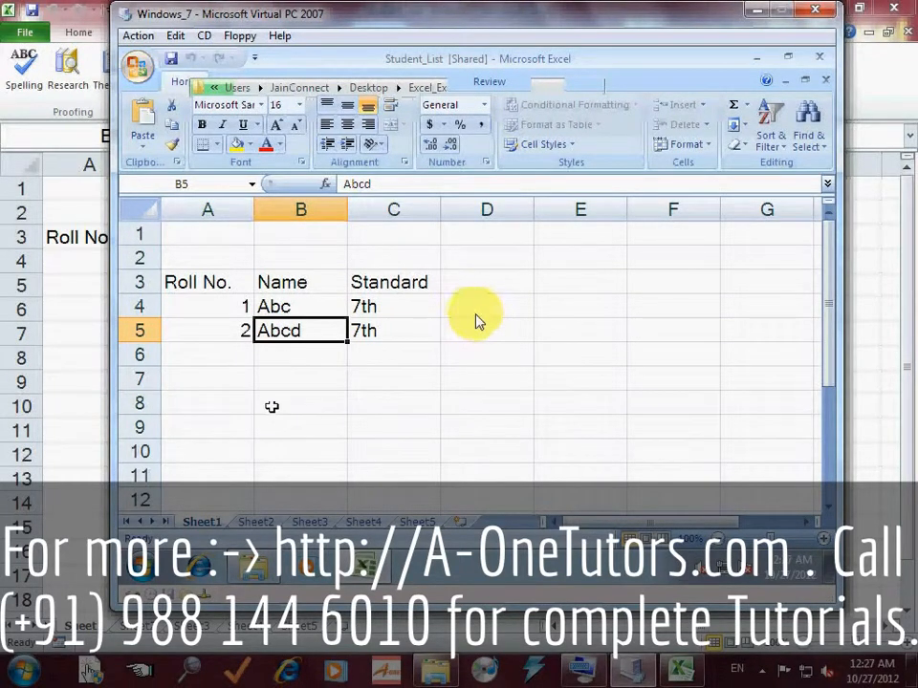
{"action": "left_click", "coordinate": [207, 355]}
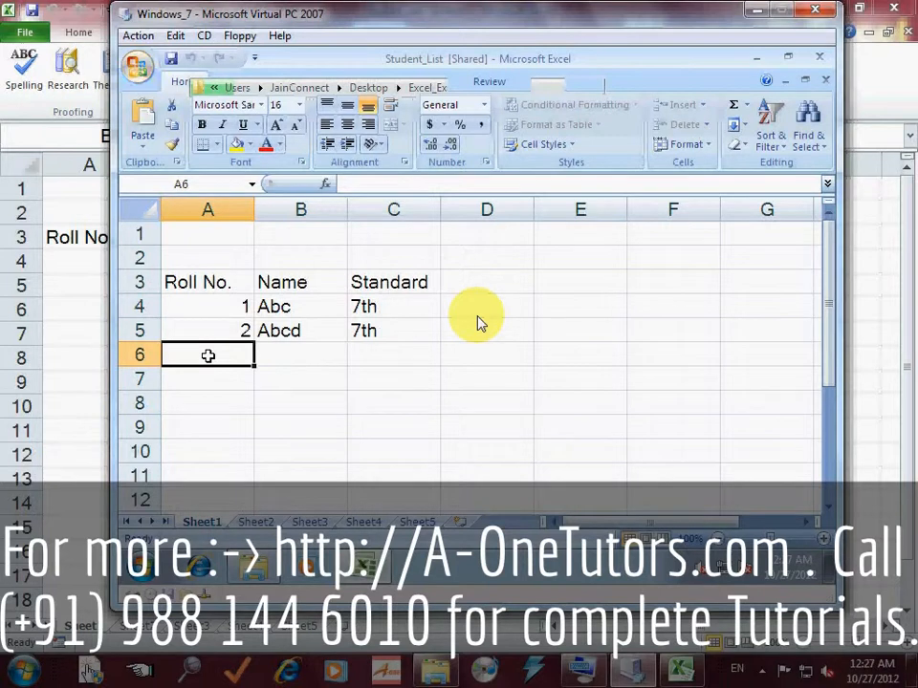
{"action": "type", "text": "3"}
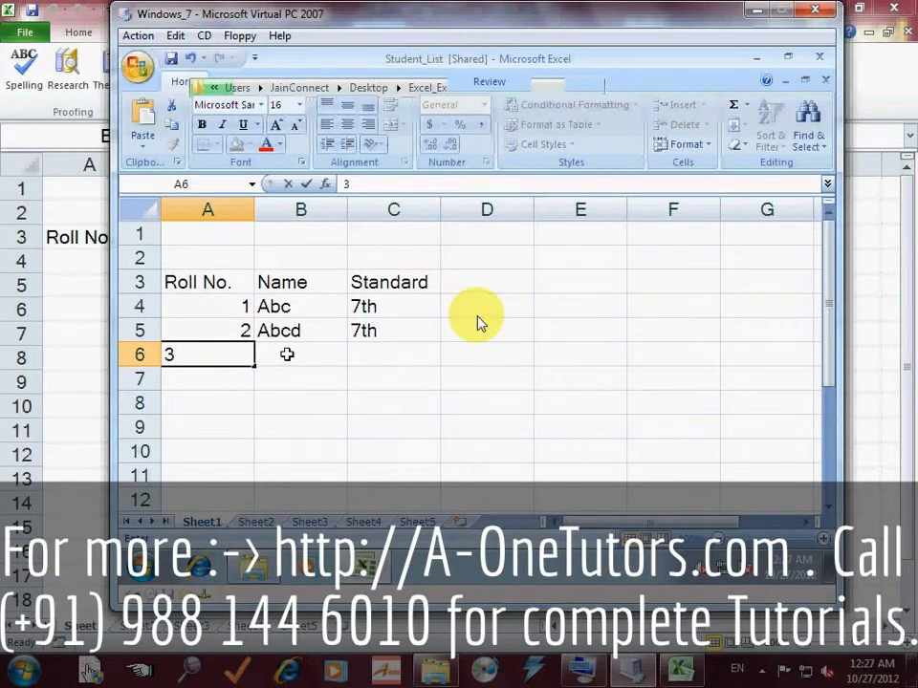
{"action": "left_click", "coordinate": [286, 354]}
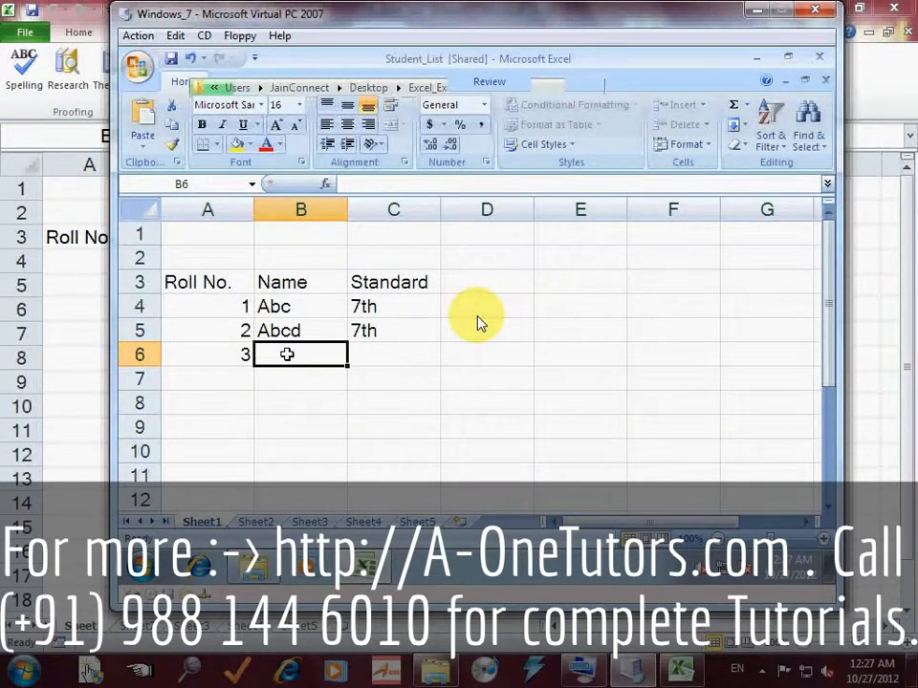
{"action": "type", "text": "Xyz"}
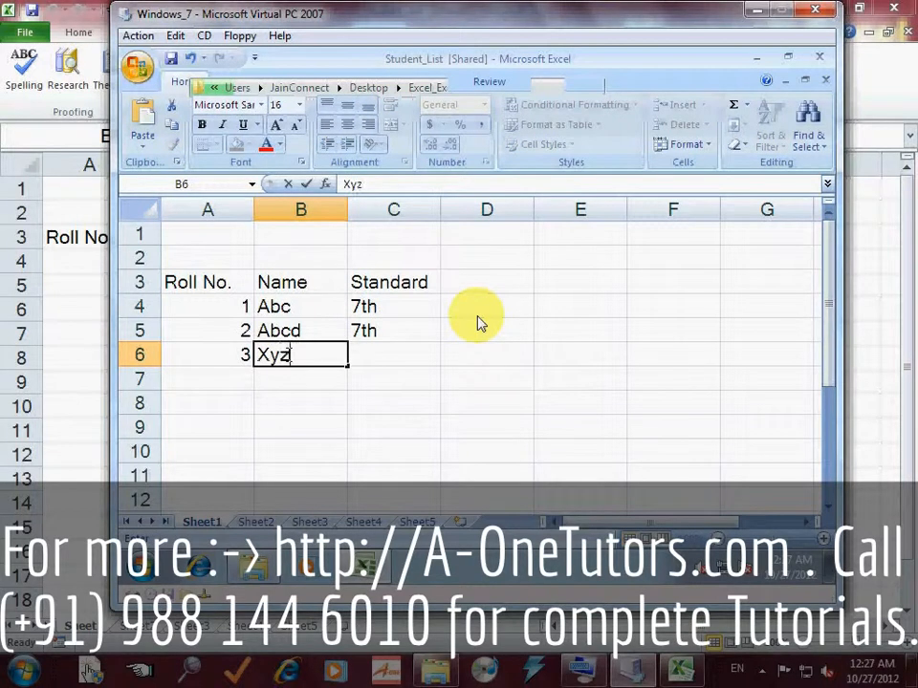
{"action": "key", "text": "Tab"}
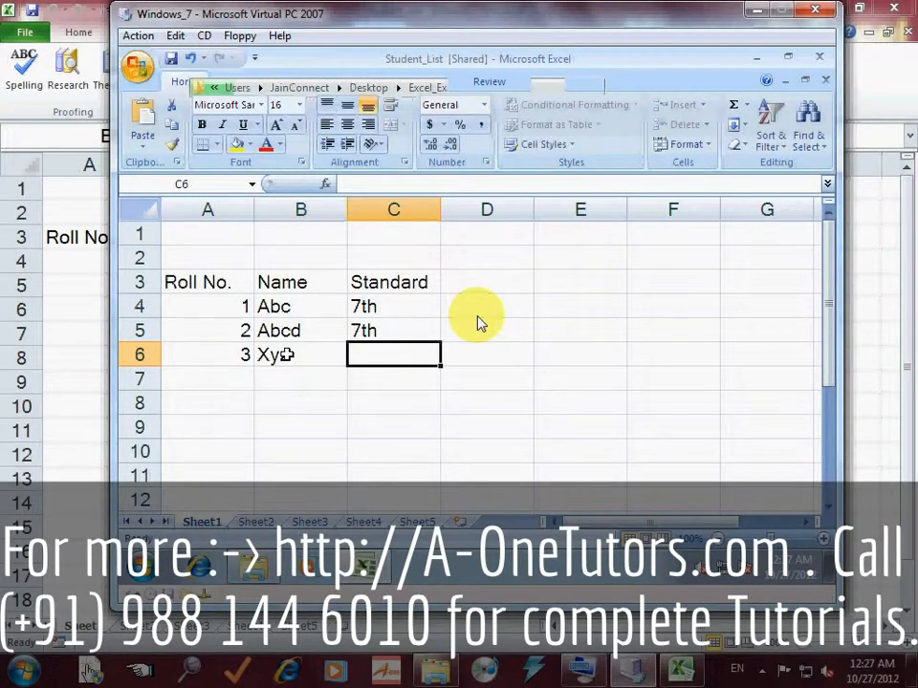
{"action": "type", "text": "7th"}
{"action": "key", "text": "Return"}
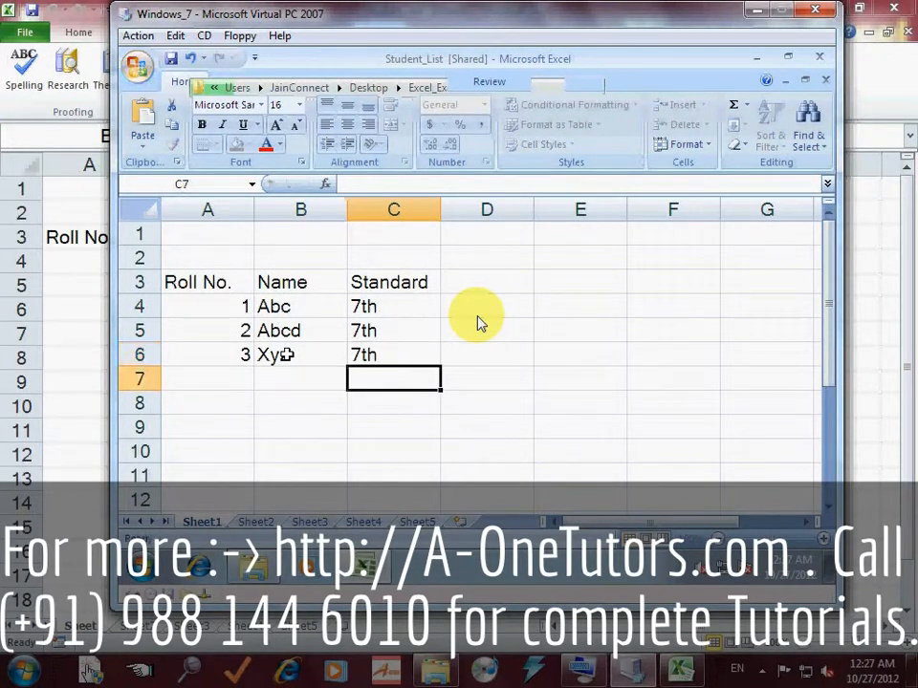
{"action": "left_click", "coordinate": [285, 355]}
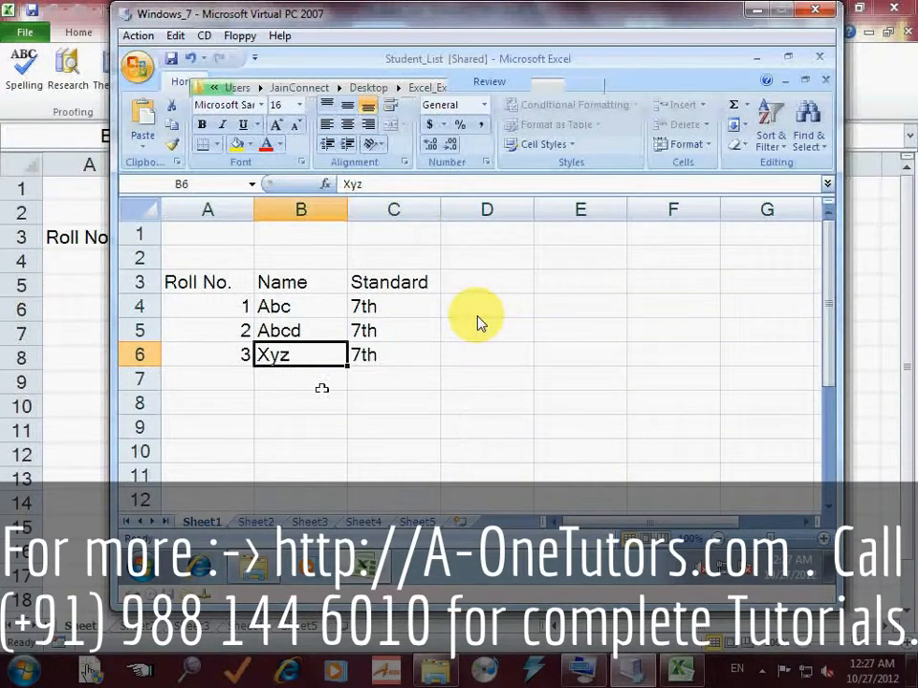
{"action": "left_click", "coordinate": [172, 59]}
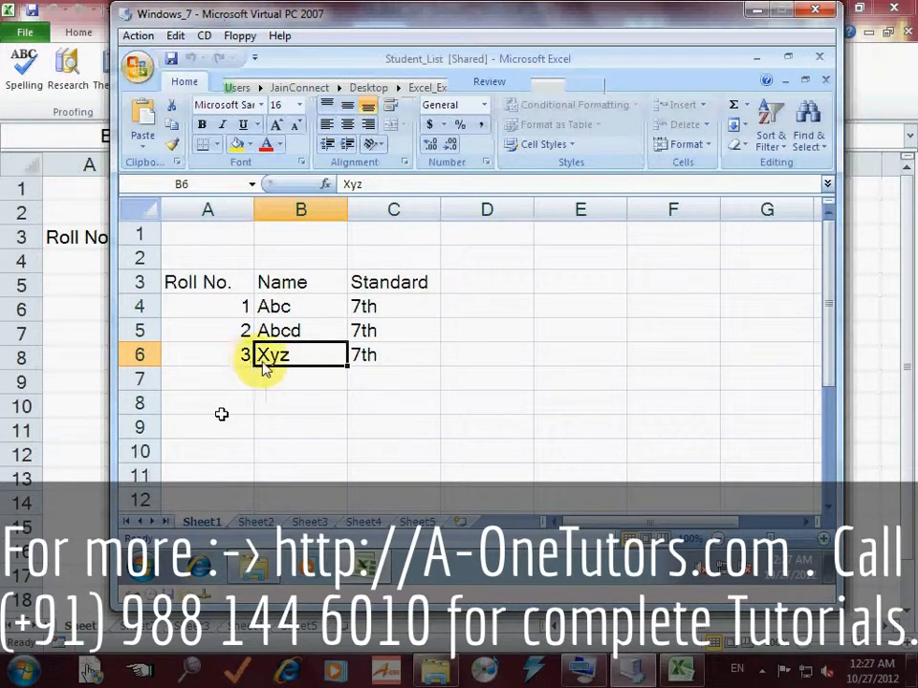
- Return to the Excel 2010 copy of Student_List and fill in row 6 with roll number 4, name Pqr and standard 8th
{"action": "left_click", "coordinate": [757, 13]}
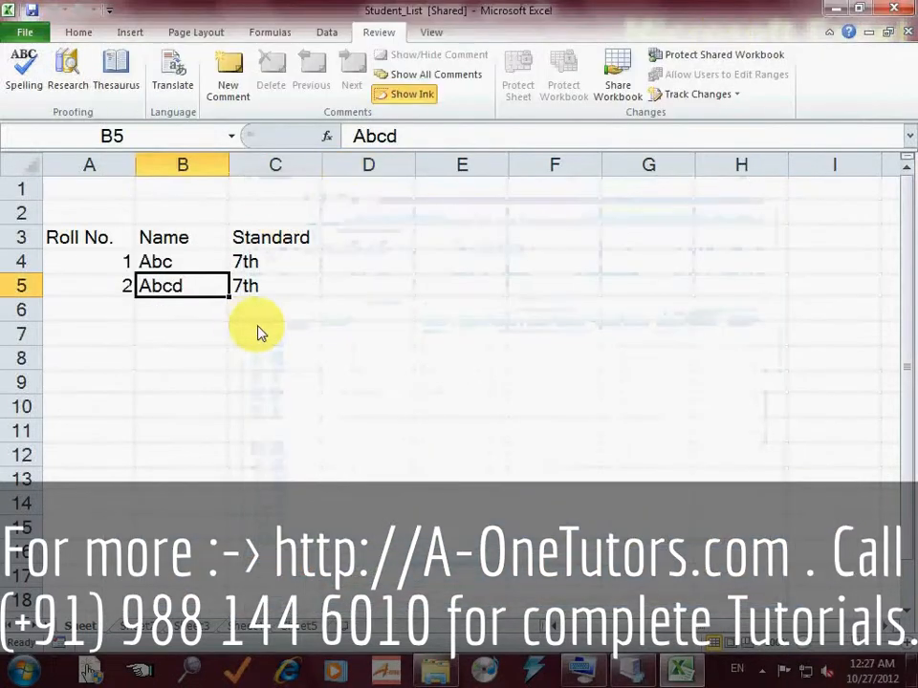
{"action": "left_click", "coordinate": [131, 318]}
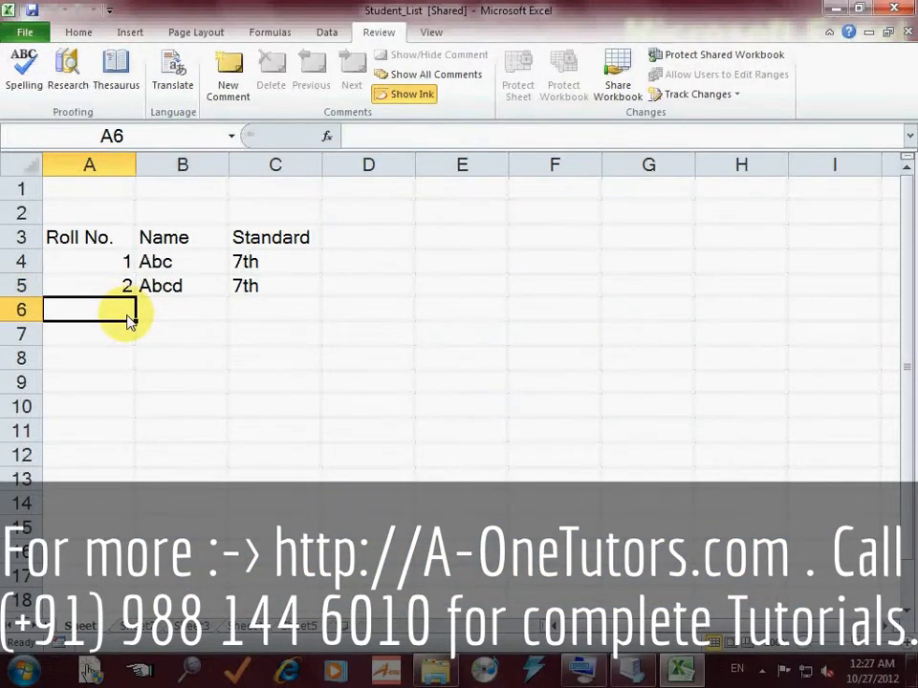
{"action": "type", "text": "4"}
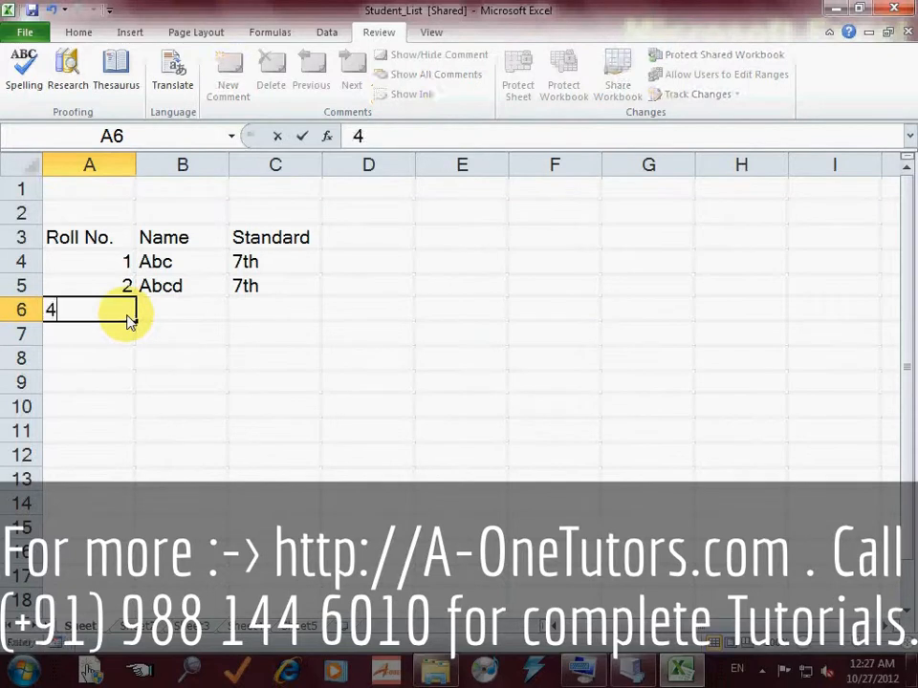
{"action": "key", "text": "Tab"}
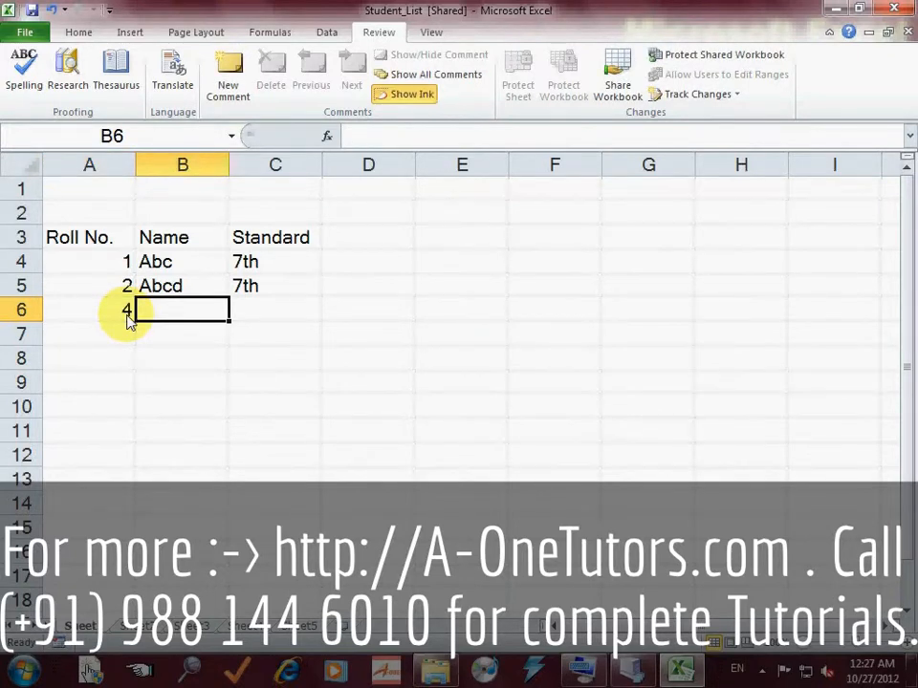
{"action": "type", "text": "Pqr"}
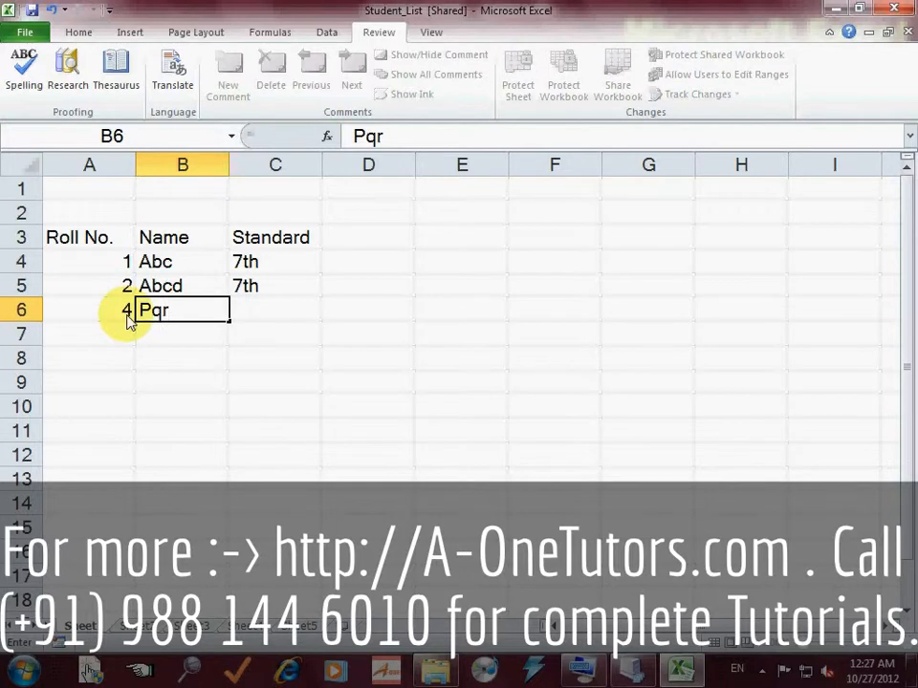
{"action": "key", "text": "Tab"}
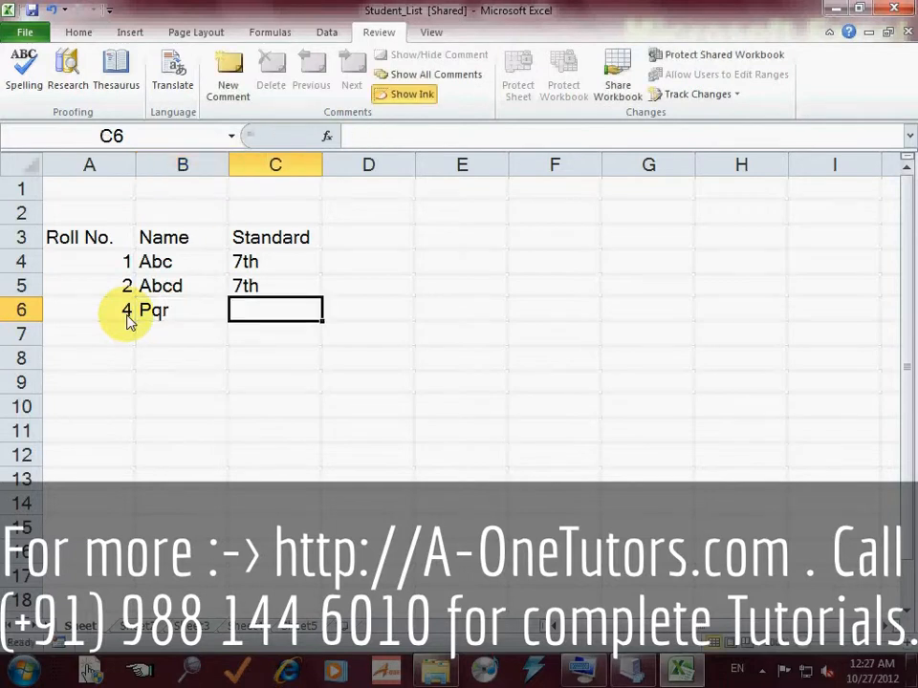
{"action": "type", "text": "8th"}
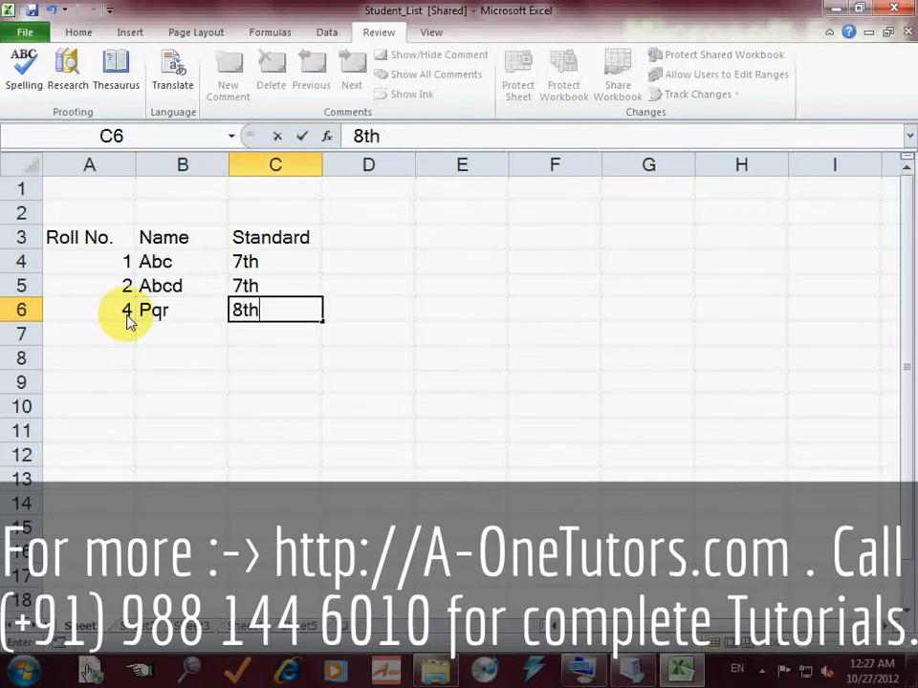
{"action": "key", "text": "Return"}
{"action": "key", "text": "Up"}
{"action": "key", "text": "Left"}
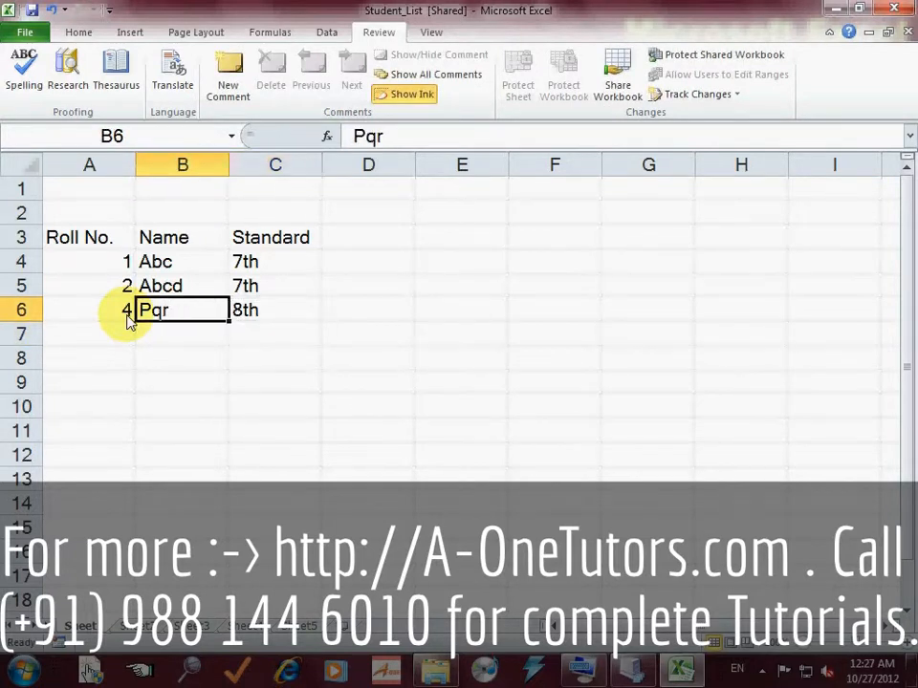
{"action": "key", "text": "Left"}
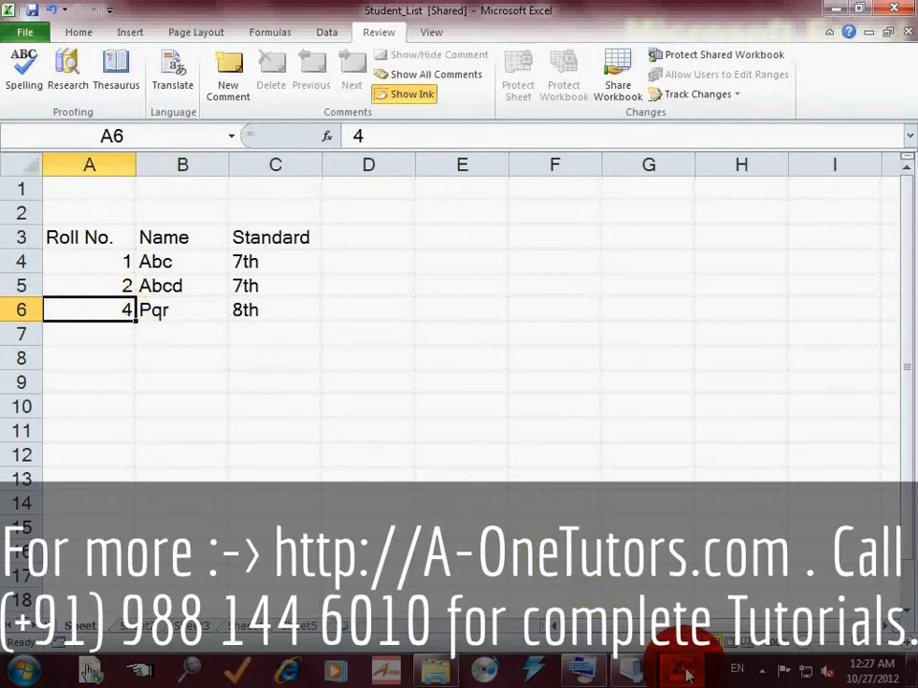
- Bring up the Windows_7 virtual machine window and move it aside so both copies of the student list can be compared
{"action": "left_click", "coordinate": [682, 670]}
{"action": "left_click", "coordinate": [687, 674]}
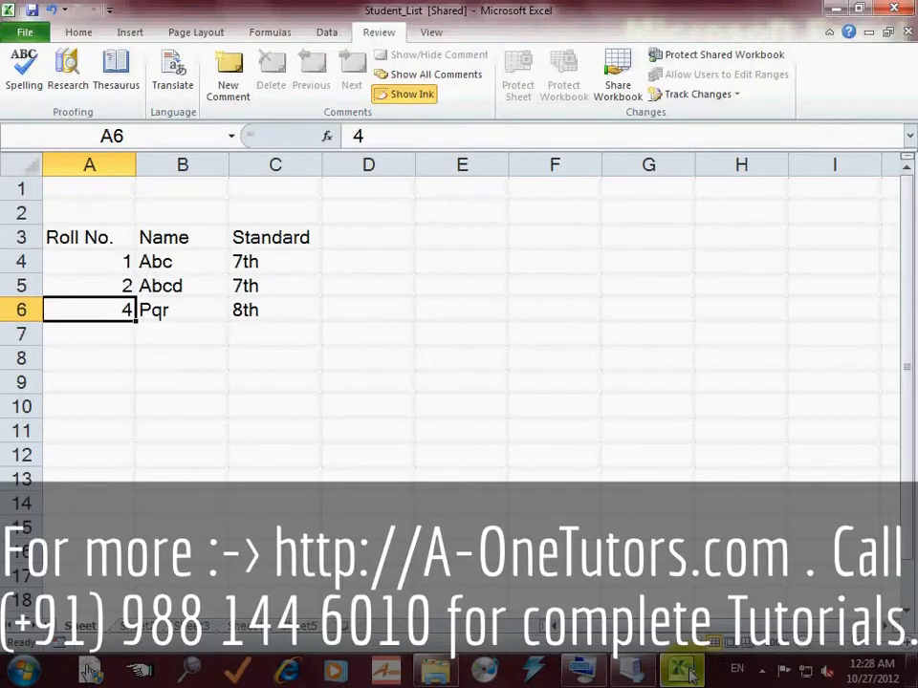
{"action": "left_click", "coordinate": [626, 672]}
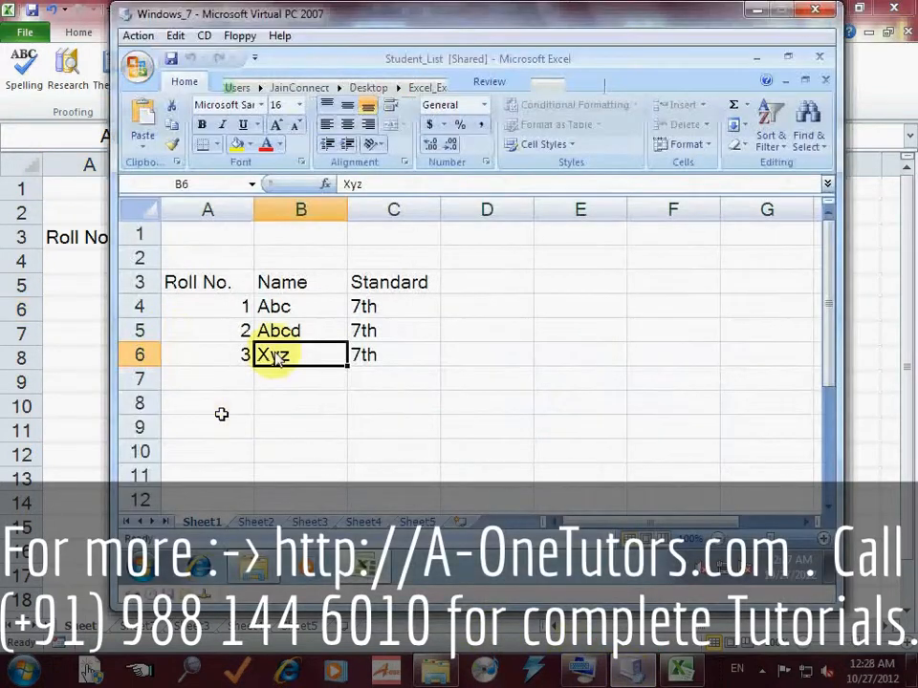
{"action": "left_click_drag", "start_coordinate": [338, 14], "coordinate": [520, 14]}
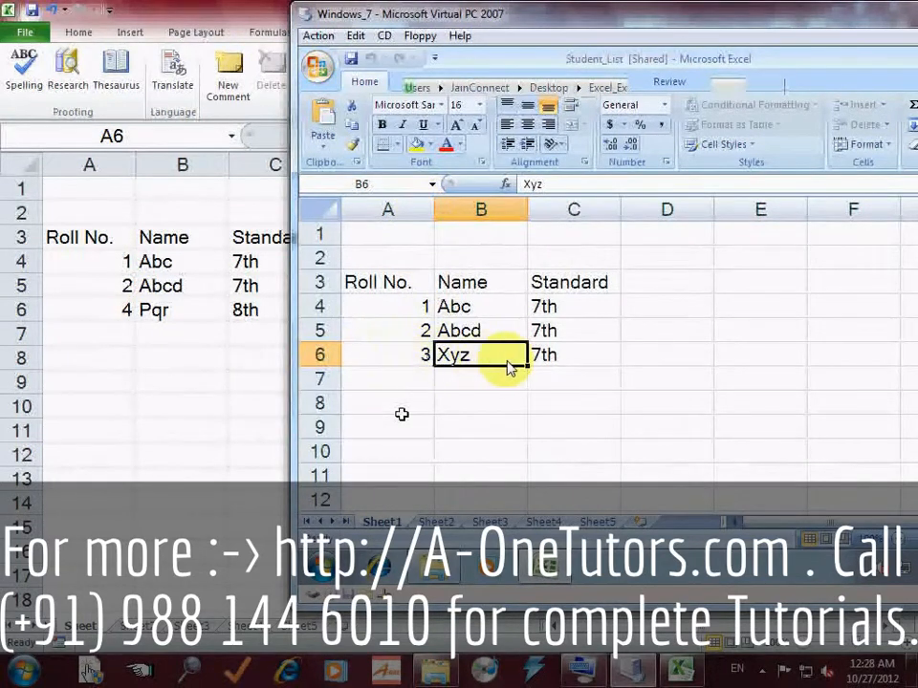
{"action": "left_click_drag", "start_coordinate": [502, 16], "coordinate": [598, 16]}
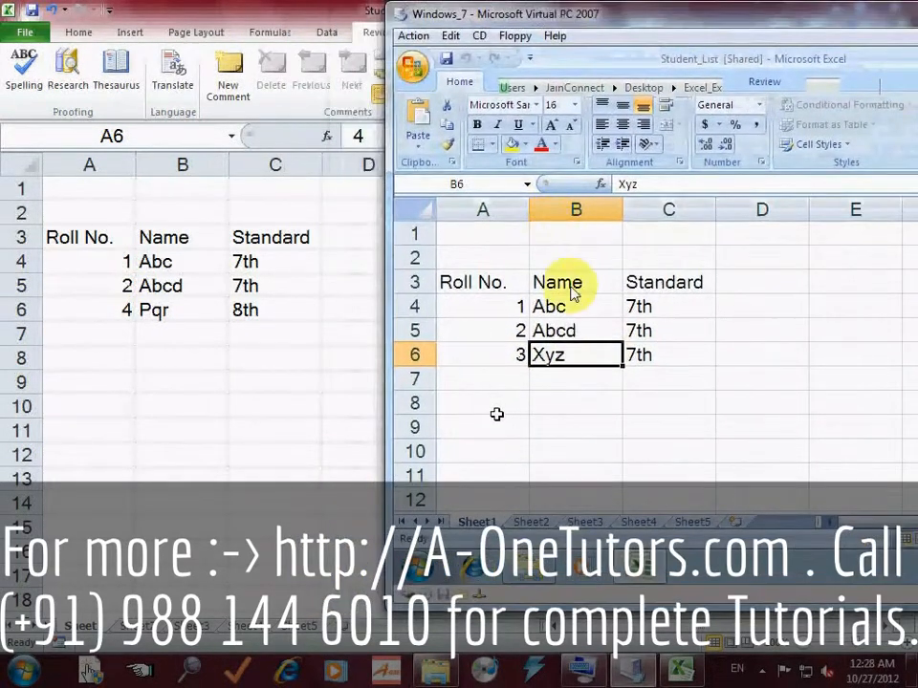
- Save the shared workbook in Excel 2010 with its new row 6 record, and bring the Windows_7 virtual machine up beside it
{"action": "left_click", "coordinate": [102, 309]}
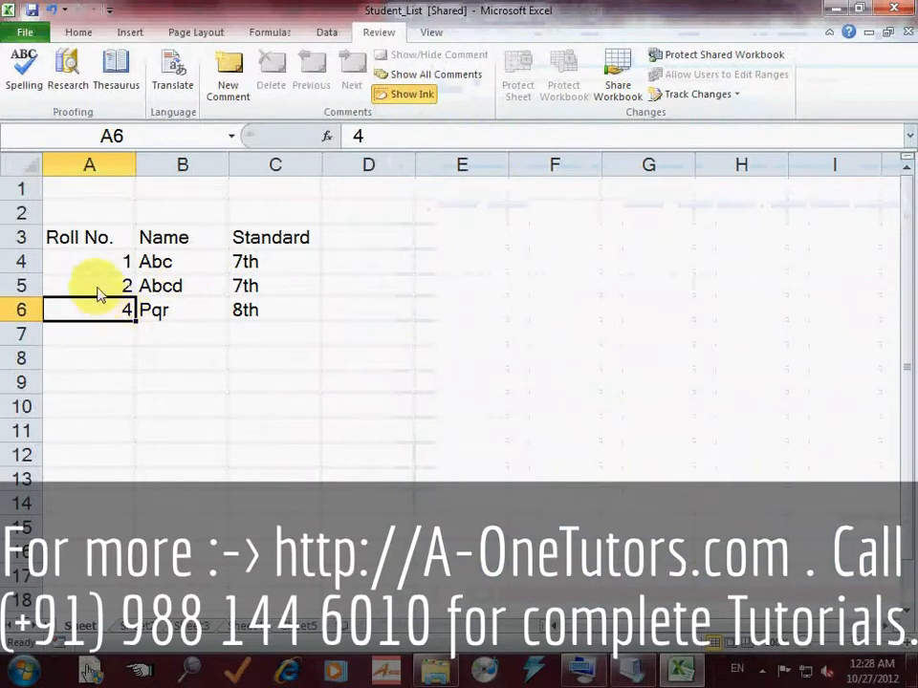
{"action": "left_click", "coordinate": [151, 307]}
{"action": "left_click", "coordinate": [271, 317]}
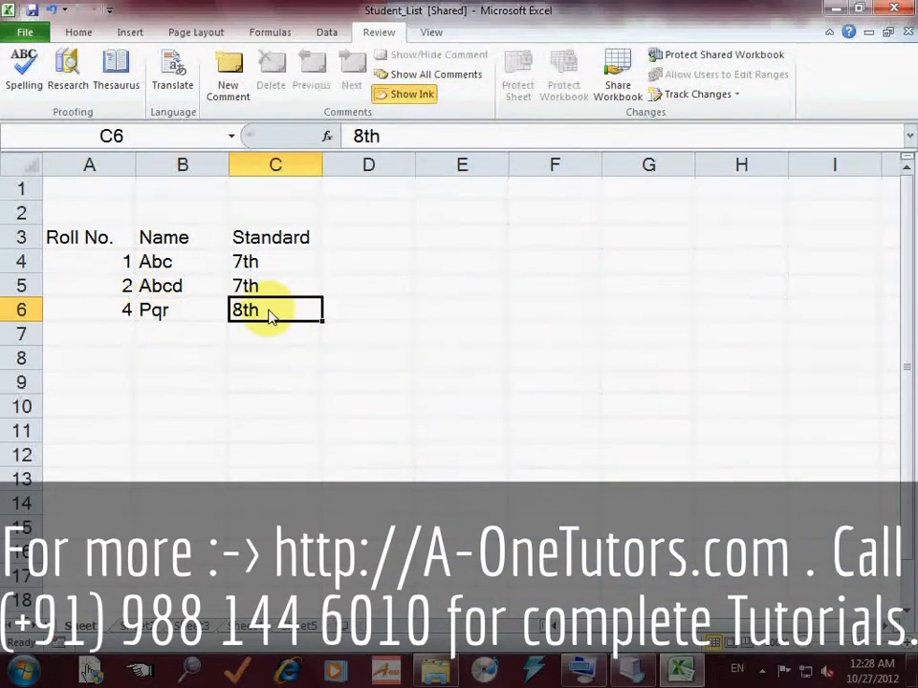
{"action": "left_click", "coordinate": [78, 39]}
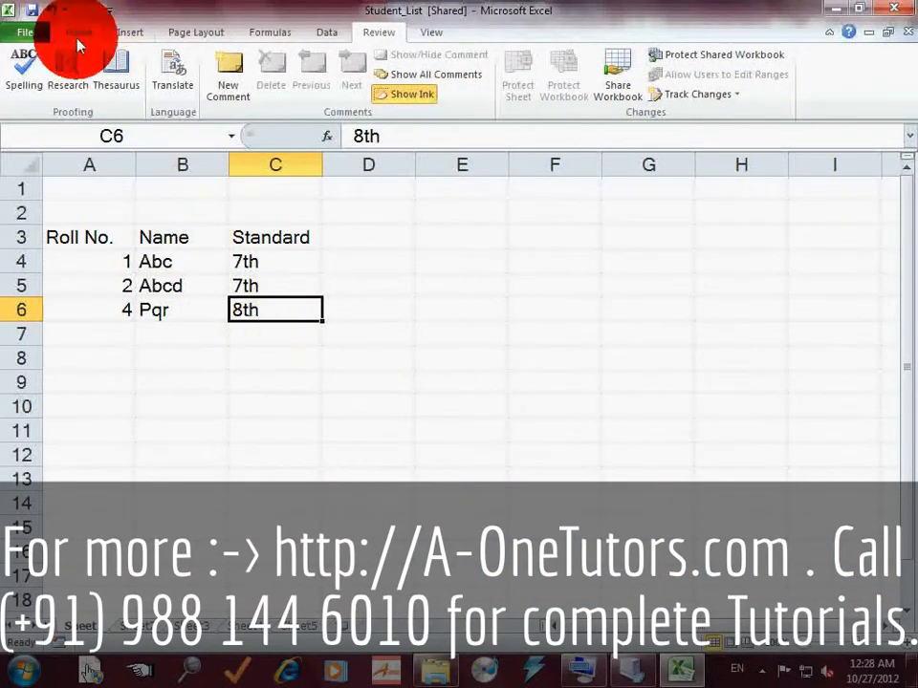
{"action": "left_click", "coordinate": [31, 10]}
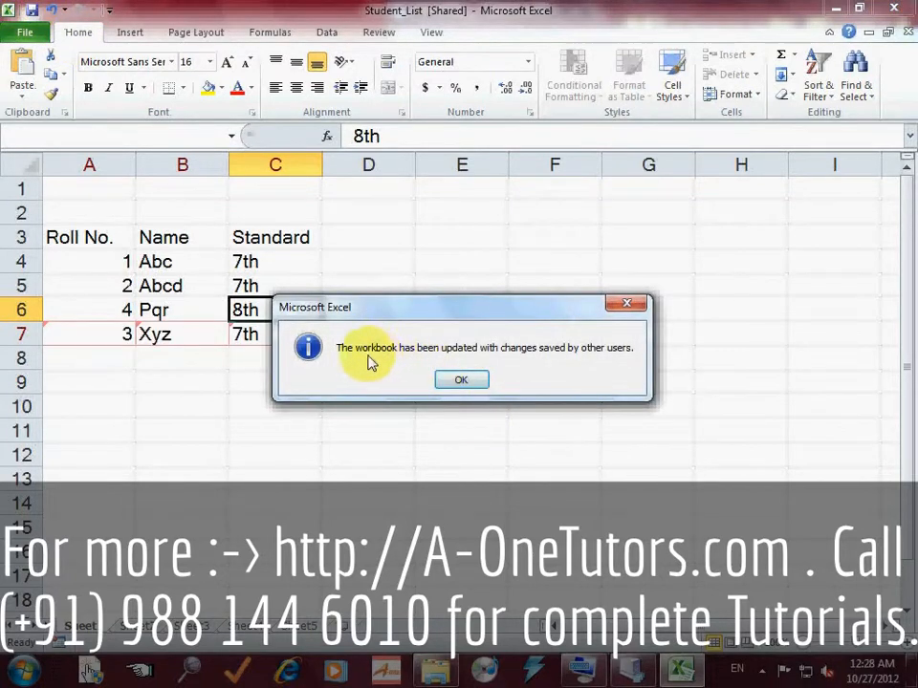
{"action": "left_click_drag", "start_coordinate": [413, 307], "coordinate": [526, 259]}
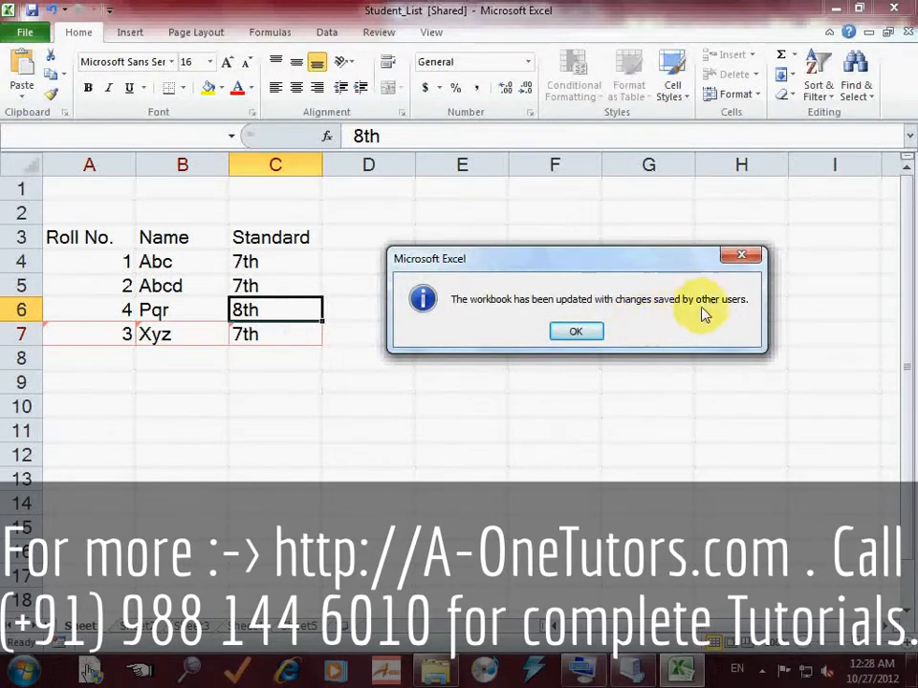
{"action": "left_click", "coordinate": [638, 670]}
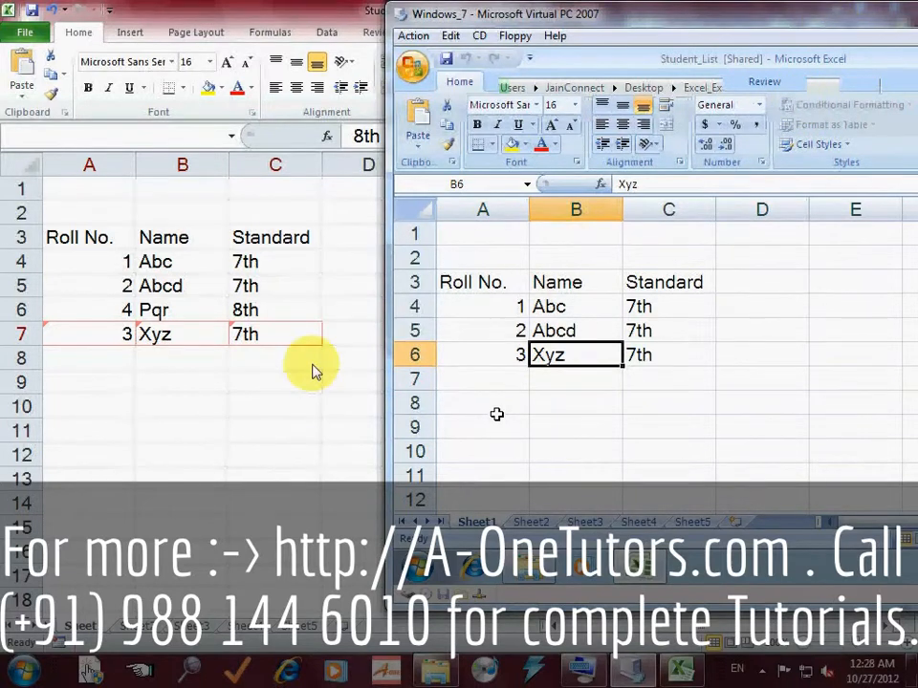
- Move the Windows_7 virtual machine window clear of the sheet and acknowledge the Excel 2010 notice about other users' changes
{"action": "left_click", "coordinate": [675, 674]}
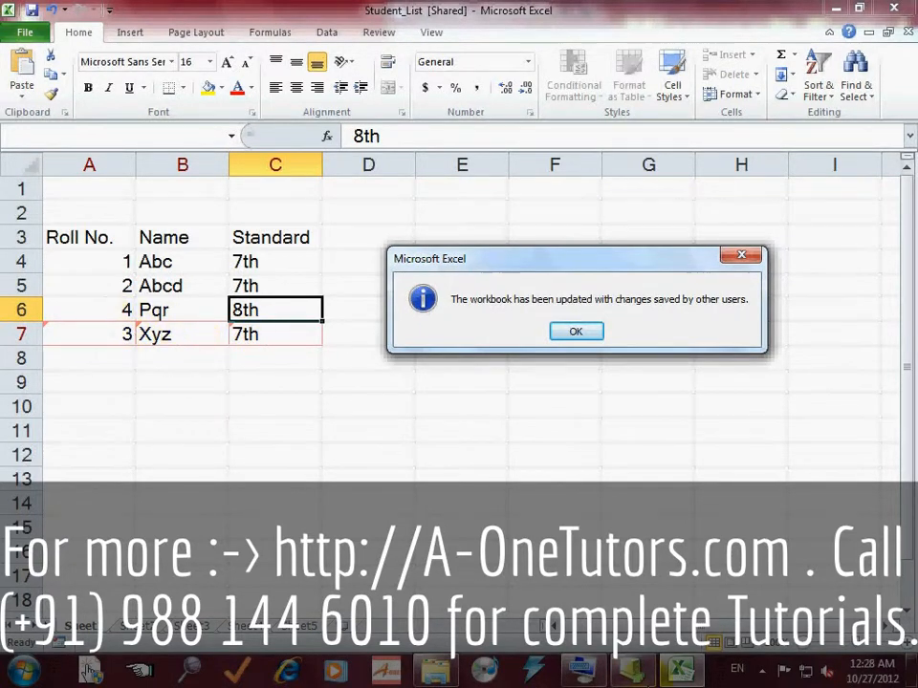
{"action": "left_click", "coordinate": [585, 669]}
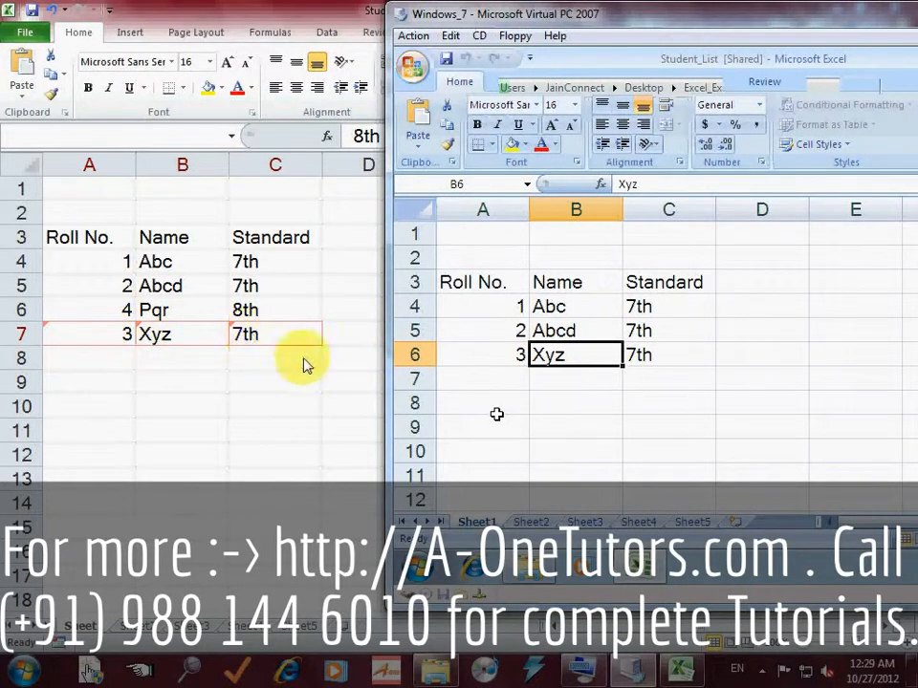
{"action": "left_click_drag", "start_coordinate": [702, 19], "coordinate": [716, 453]}
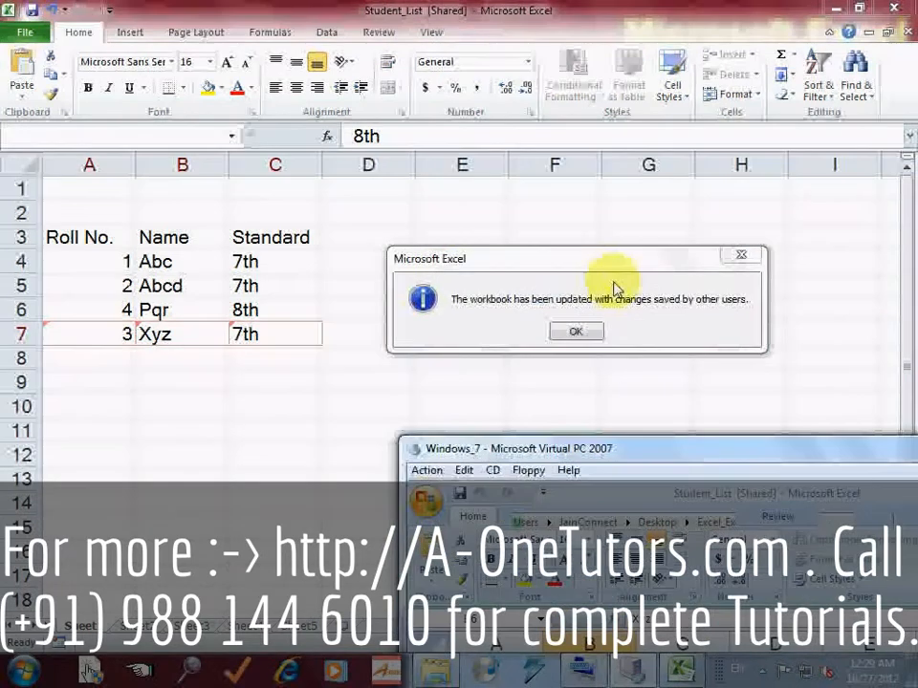
{"action": "left_click", "coordinate": [578, 331]}
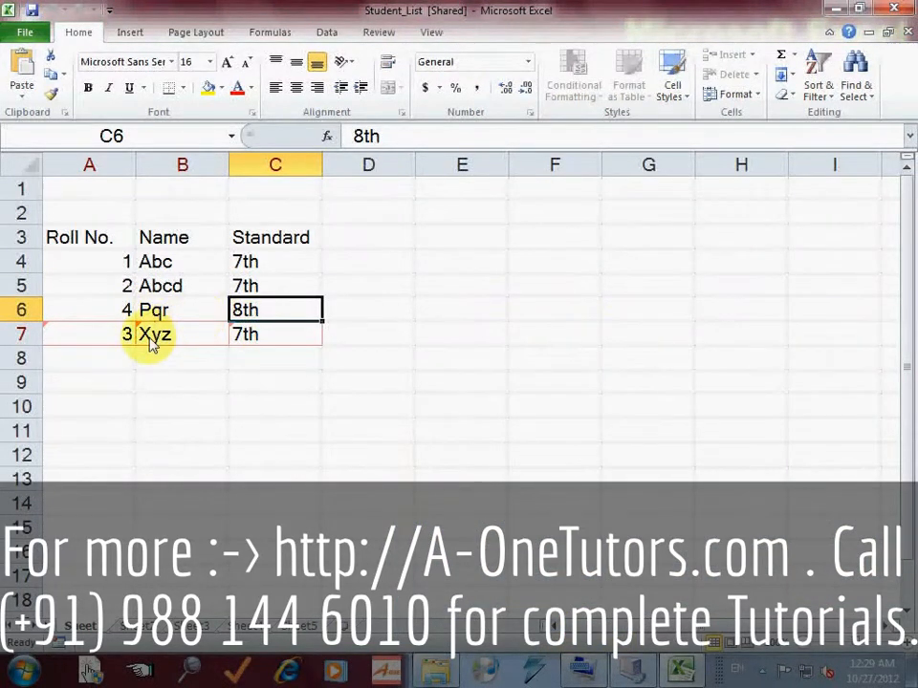
- Check the roll number, name and standard cells of the merged Xyz record in row 7, and save the workbook
{"action": "left_click", "coordinate": [96, 342]}
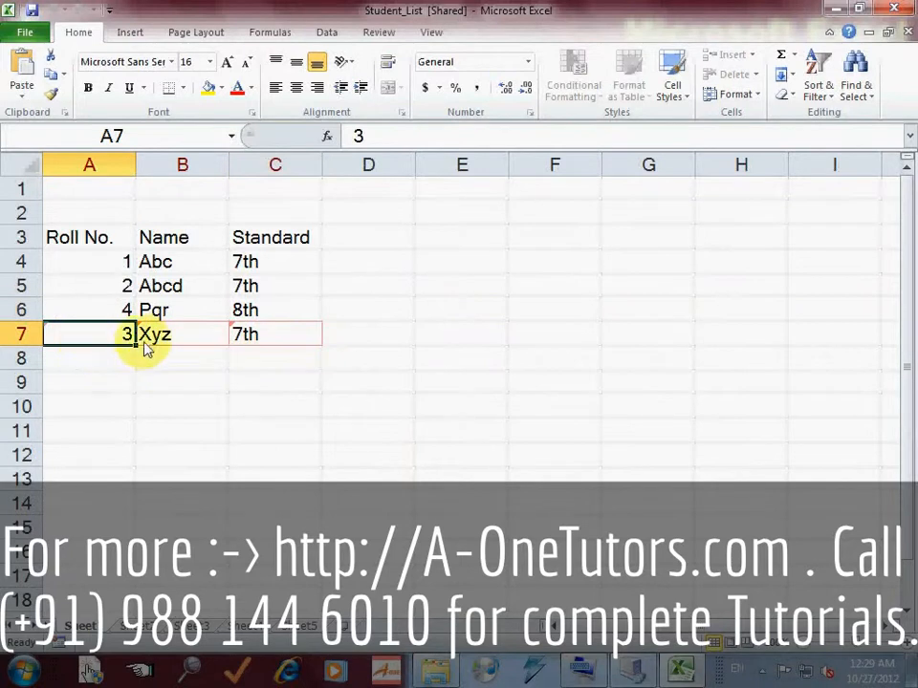
{"action": "mouse_move", "coordinate": [164, 338]}
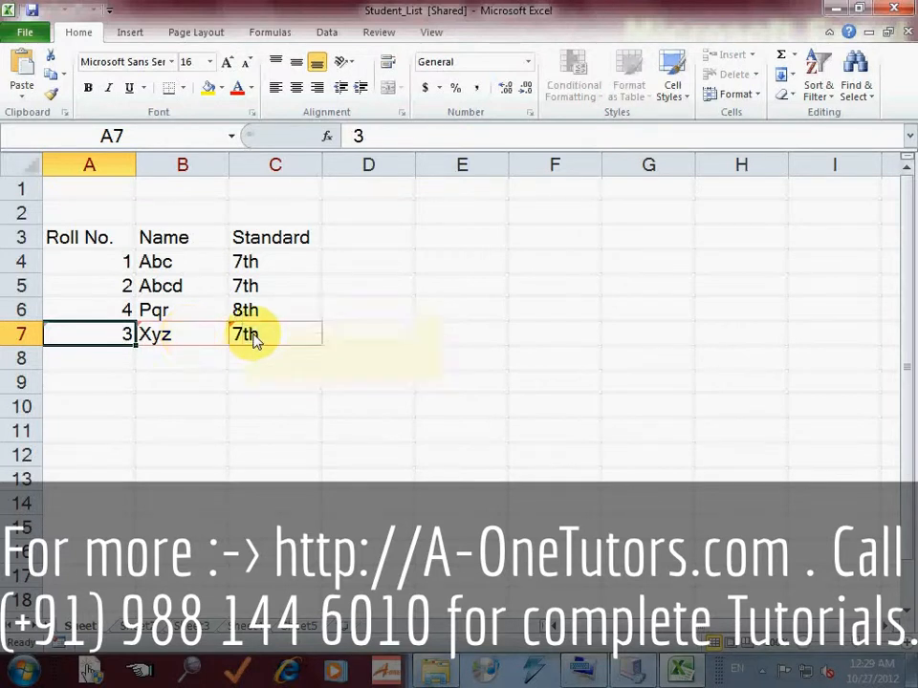
{"action": "left_click", "coordinate": [250, 337]}
{"action": "left_click", "coordinate": [149, 339]}
{"action": "left_click", "coordinate": [132, 346]}
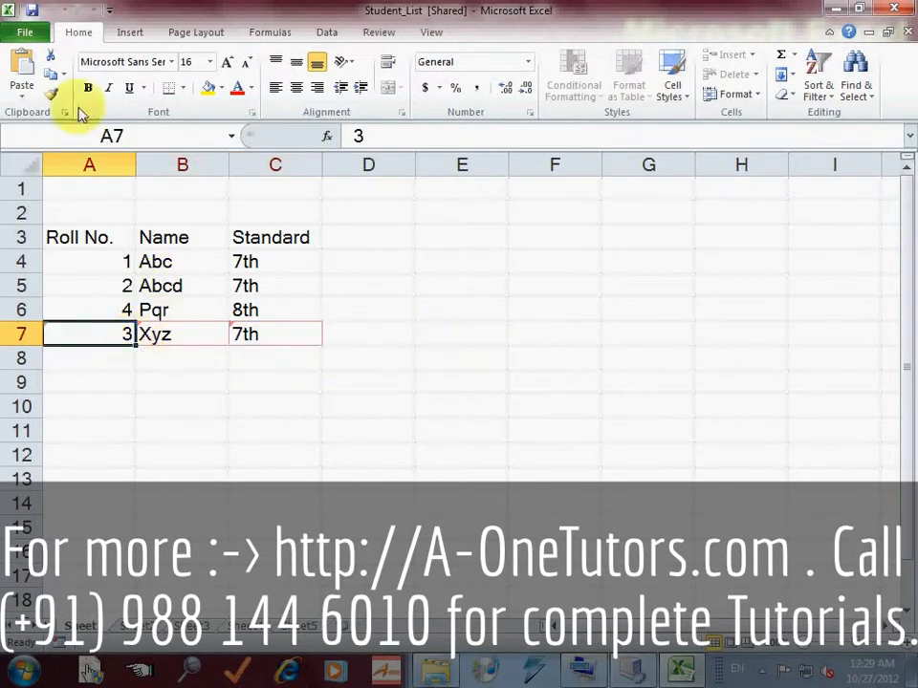
{"action": "left_click", "coordinate": [32, 12]}
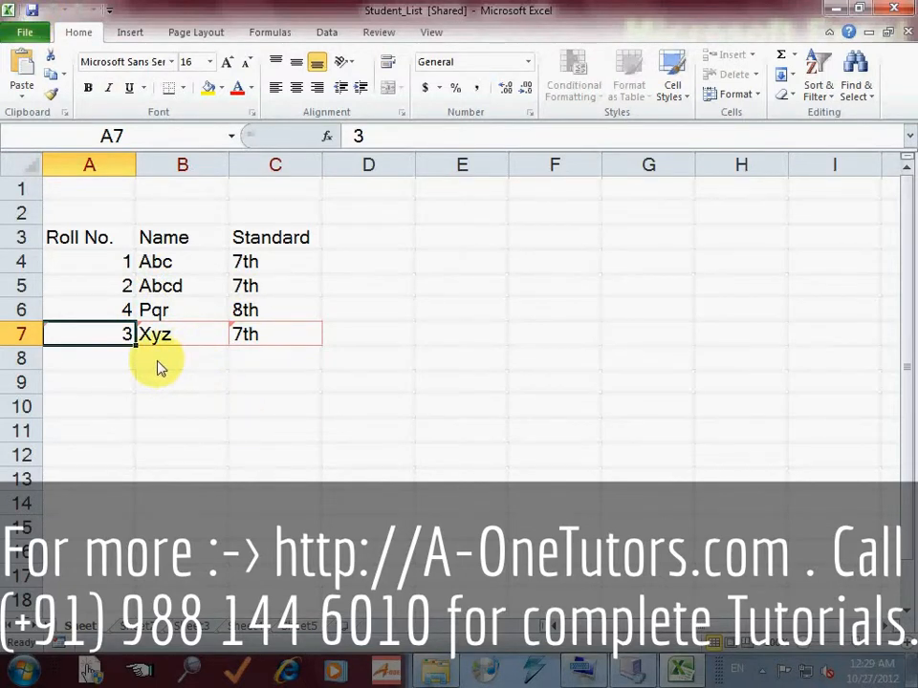
{"action": "left_click", "coordinate": [123, 365]}
{"action": "left_click", "coordinate": [201, 366]}
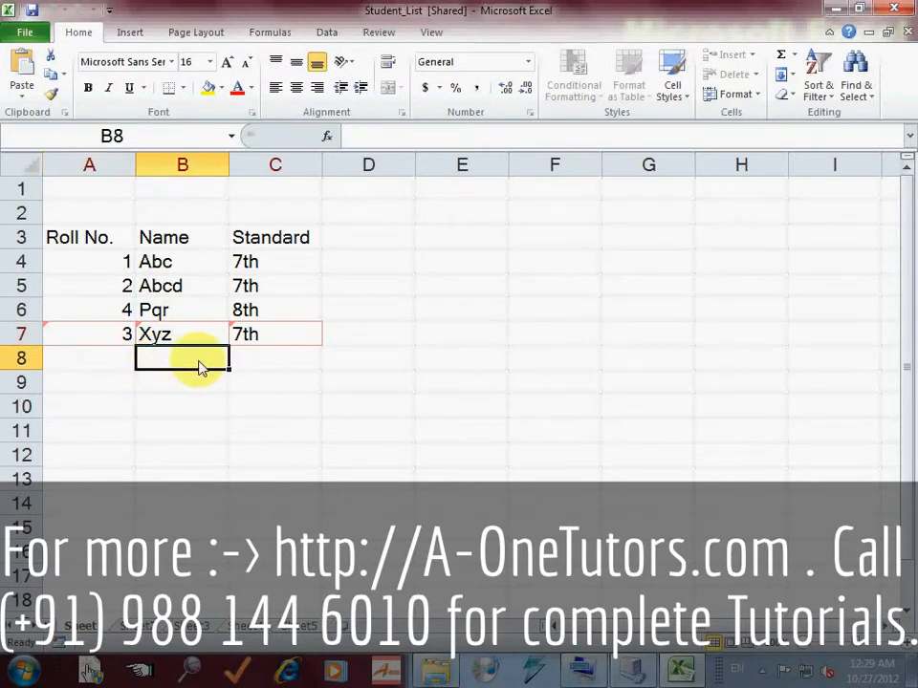
{"action": "left_click", "coordinate": [306, 368]}
{"action": "left_click", "coordinate": [131, 364]}
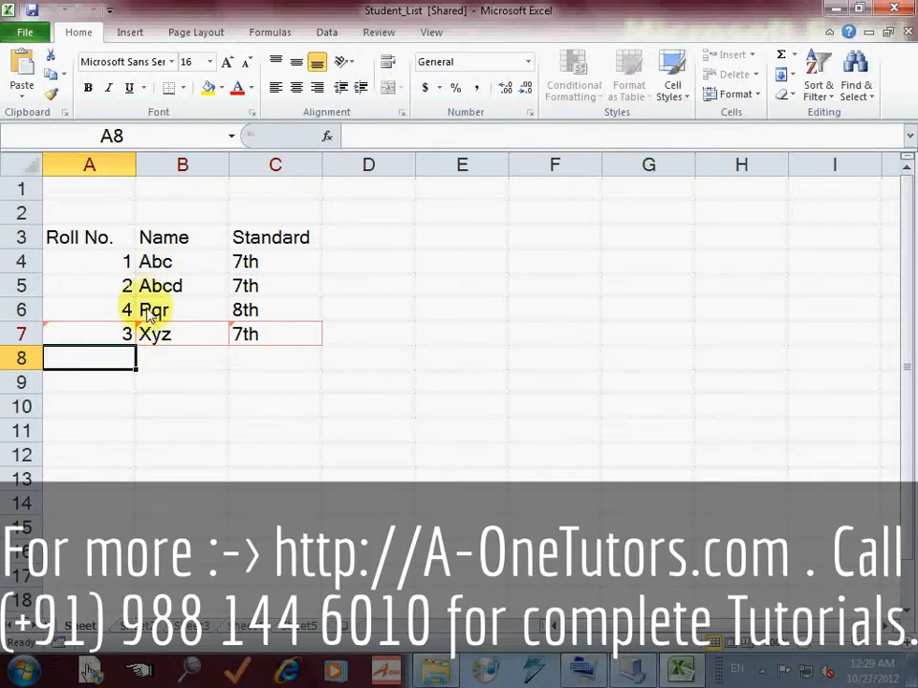
- Close the Student_List workbook in Excel 2010 while keeping Excel itself open
{"action": "left_click", "coordinate": [634, 671]}
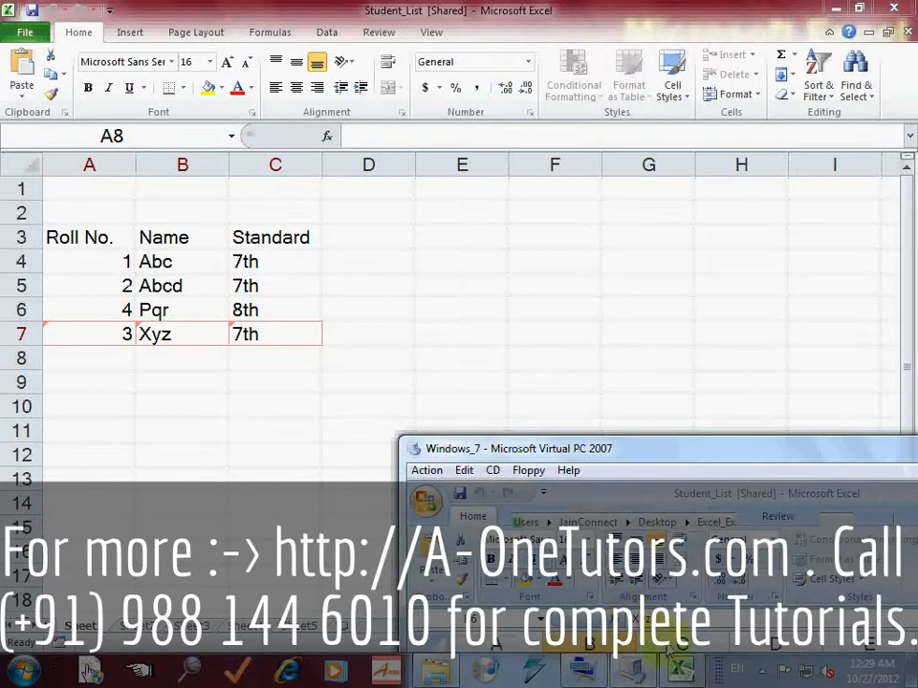
{"action": "left_click", "coordinate": [155, 344]}
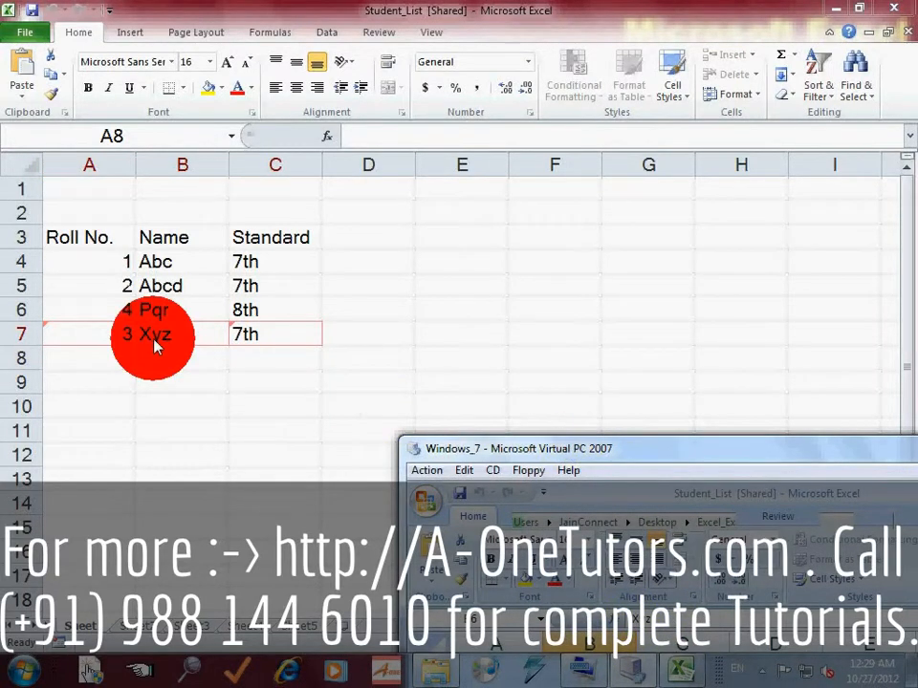
{"action": "left_click", "coordinate": [908, 32]}
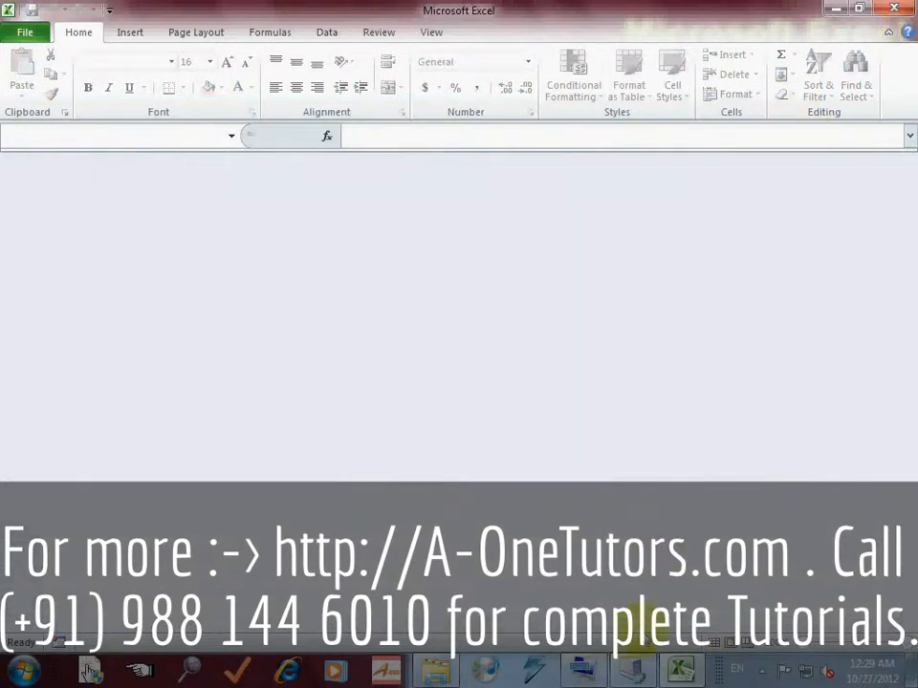
- In the Windows_7 virtual machine, fill in row 7 with roll number 5, name Lmn and standard 9th, and try to save Student_List
{"action": "left_click", "coordinate": [631, 669]}
{"action": "left_click_drag", "start_coordinate": [622, 437], "coordinate": [373, 21]}
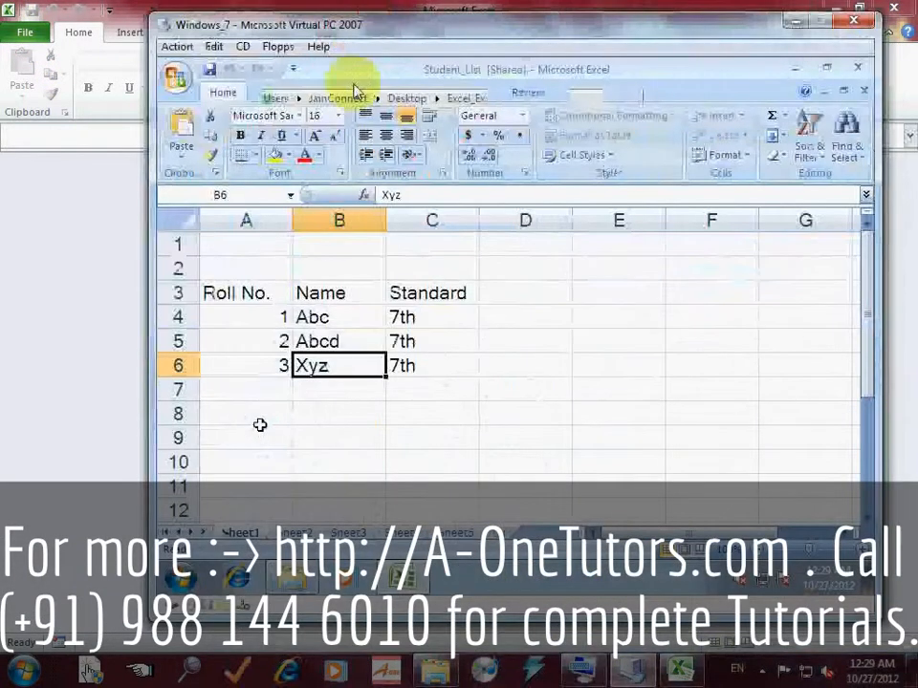
{"action": "left_click", "coordinate": [248, 373]}
{"action": "left_click", "coordinate": [276, 395]}
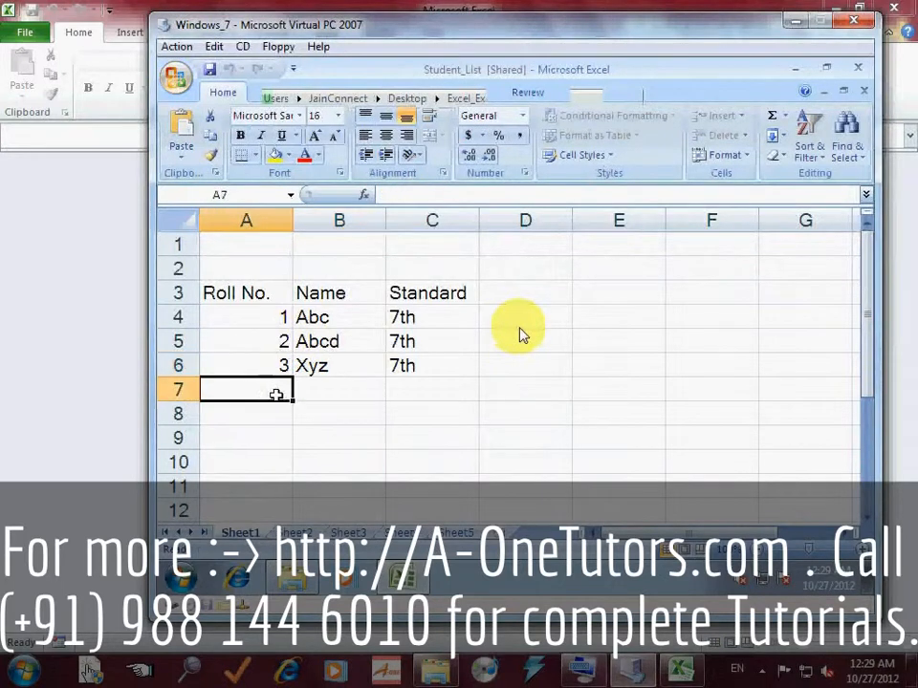
{"action": "type", "text": "5"}
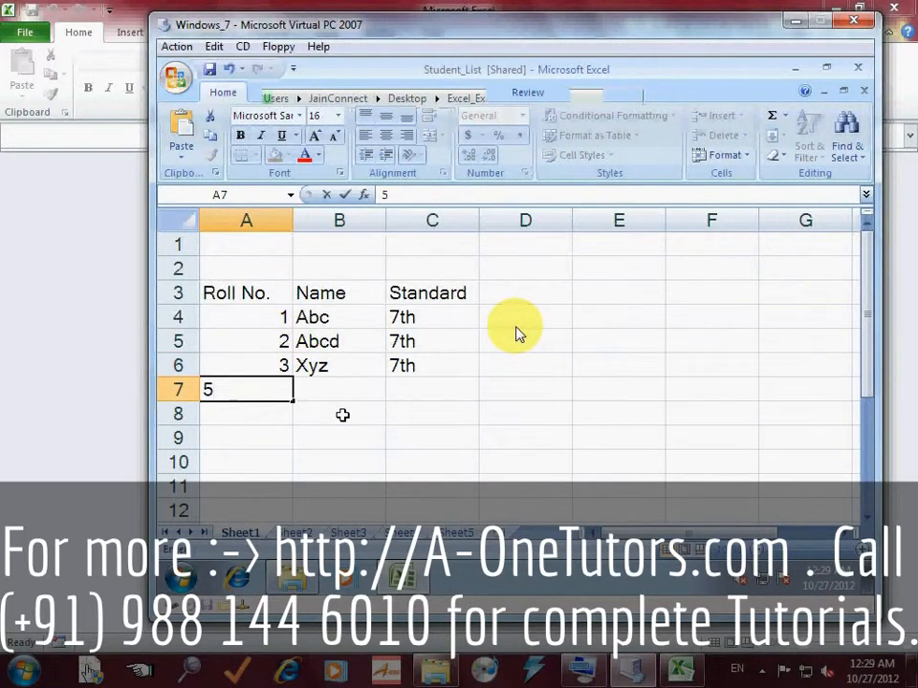
{"action": "key", "text": "Tab"}
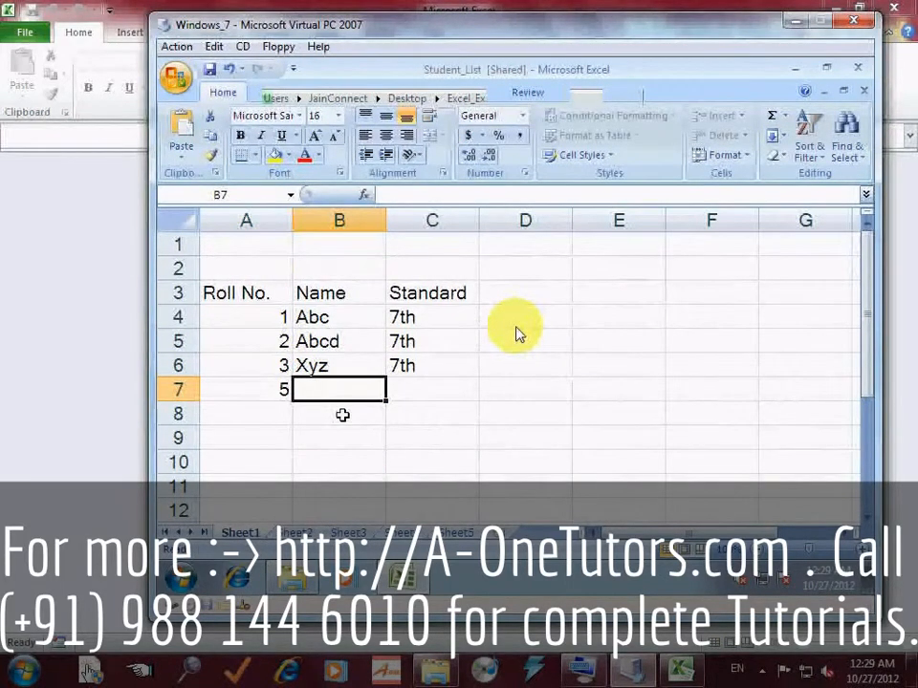
{"action": "type", "text": "Lmn"}
{"action": "key", "text": "Tab"}
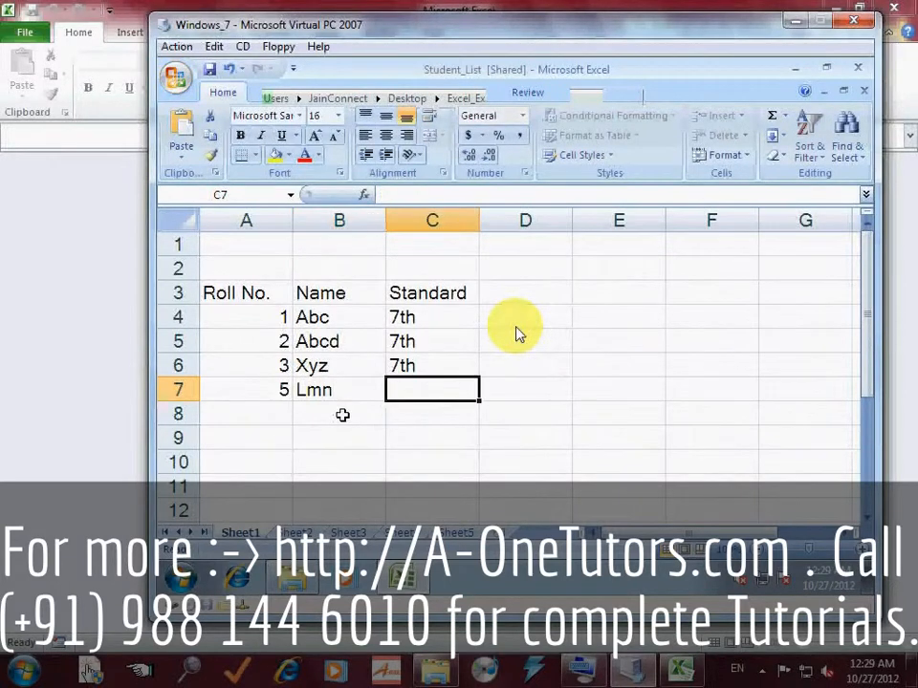
{"action": "type", "text": "9th"}
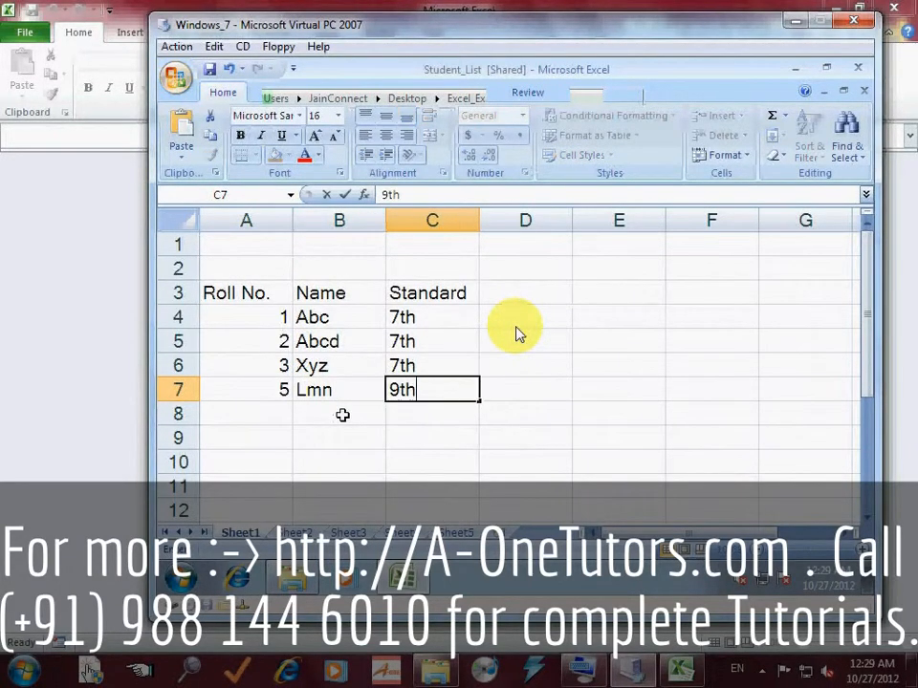
{"action": "key", "text": "Return"}
{"action": "key", "text": "Up"}
{"action": "key", "text": "Left"}
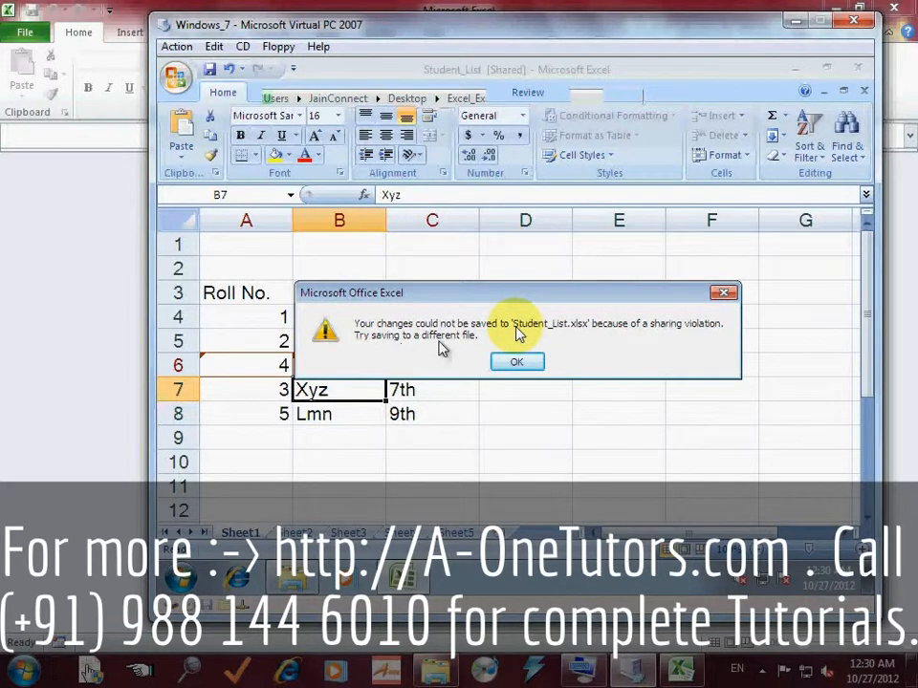
- Dismiss the sharing violation warning and cancel saving Student_List as a different file
{"action": "left_click", "coordinate": [516, 362]}
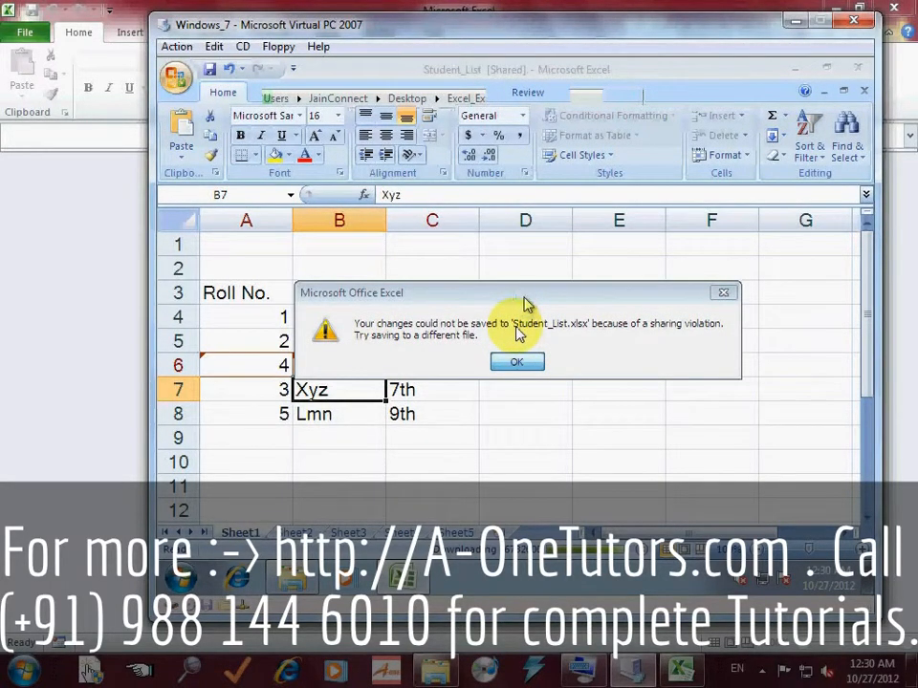
{"action": "key", "text": "Return"}
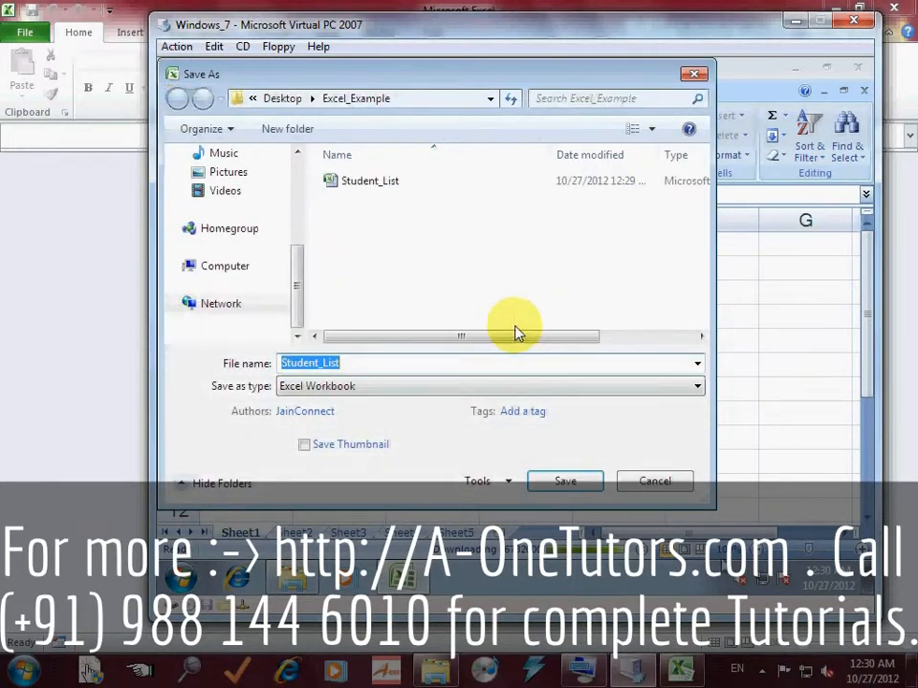
{"action": "left_click", "coordinate": [658, 482]}
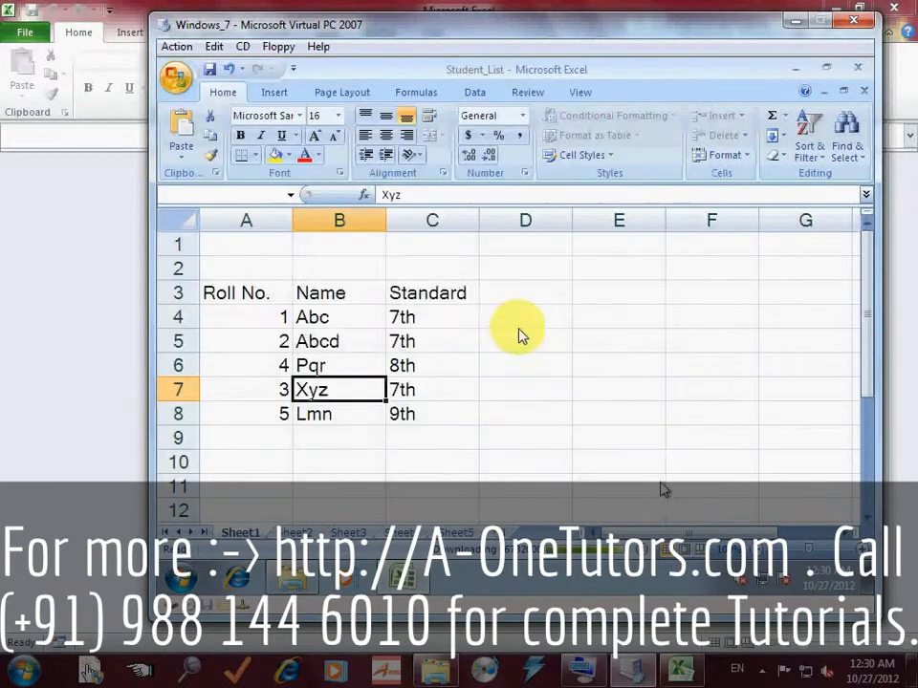
- Open the file F6732000 despite the format warning and examine its student records in rows 4 to 8
{"action": "left_click", "coordinate": [517, 385]}
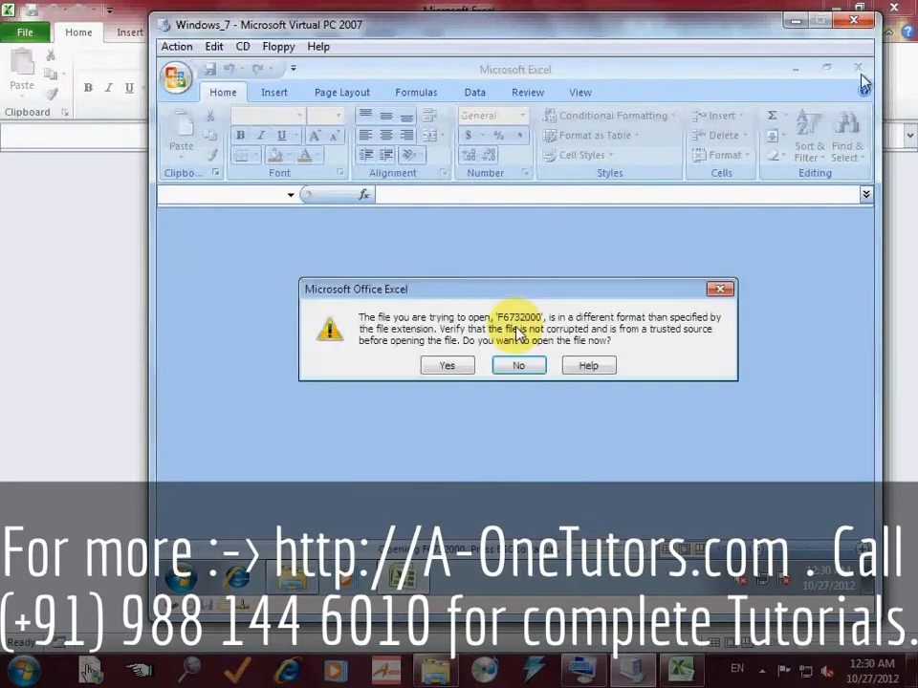
{"action": "left_click", "coordinate": [466, 366]}
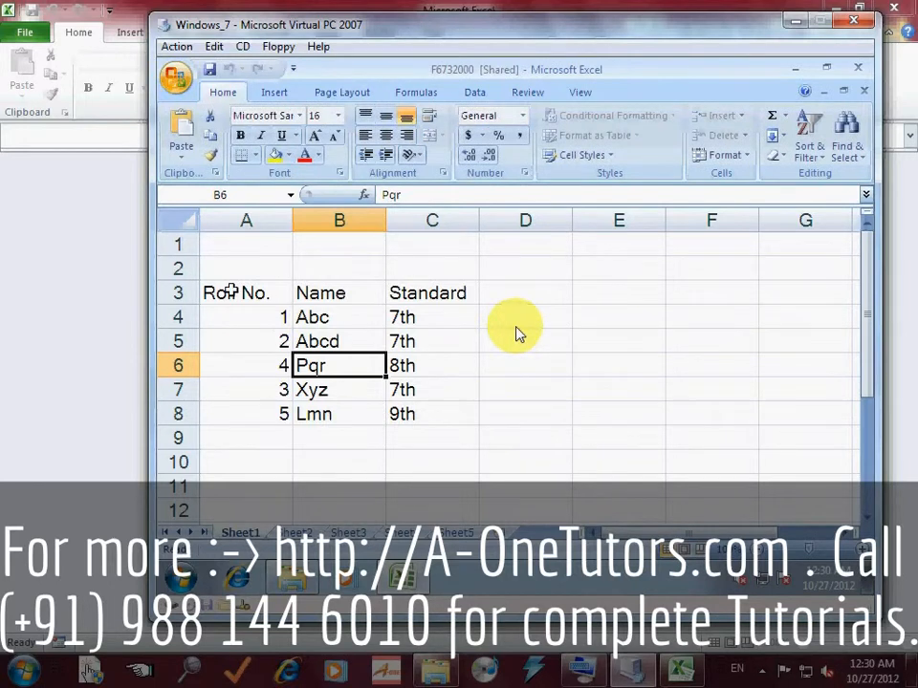
{"action": "left_click_drag", "start_coordinate": [263, 320], "coordinate": [394, 411]}
{"action": "left_click", "coordinate": [397, 412]}
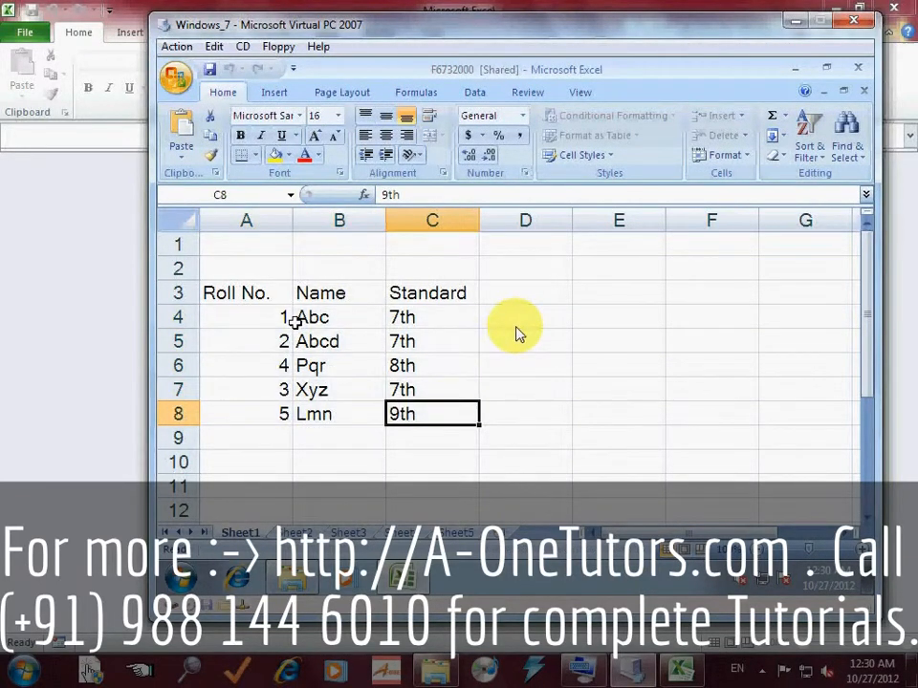
{"action": "left_click_drag", "start_coordinate": [434, 414], "coordinate": [266, 313]}
{"action": "left_click", "coordinate": [360, 375]}
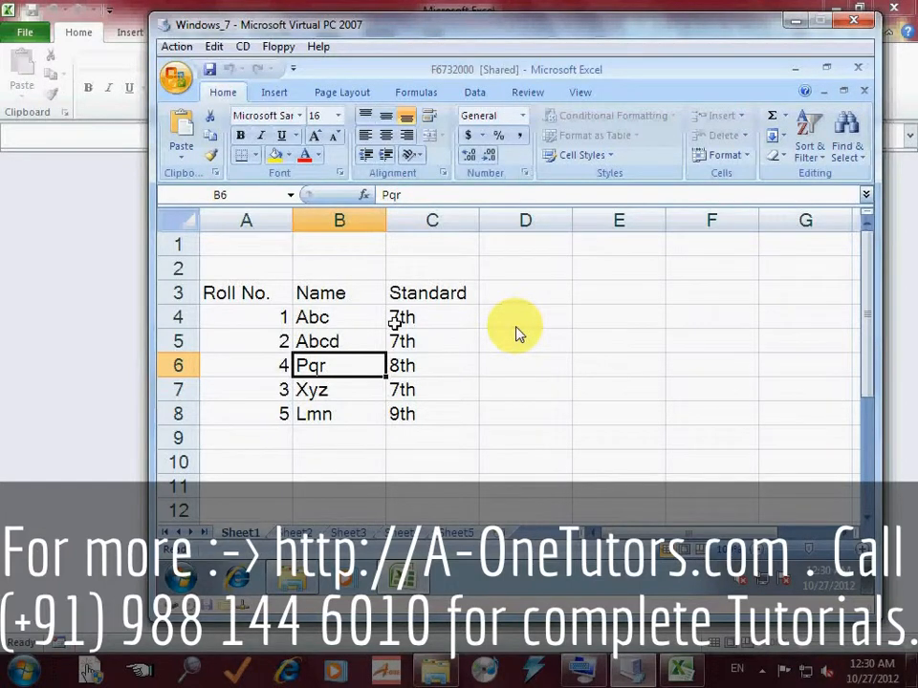
- Close the F6732000 workbook and Excel 2007 to get back to the Excel_Example folder
{"action": "left_click", "coordinate": [863, 89]}
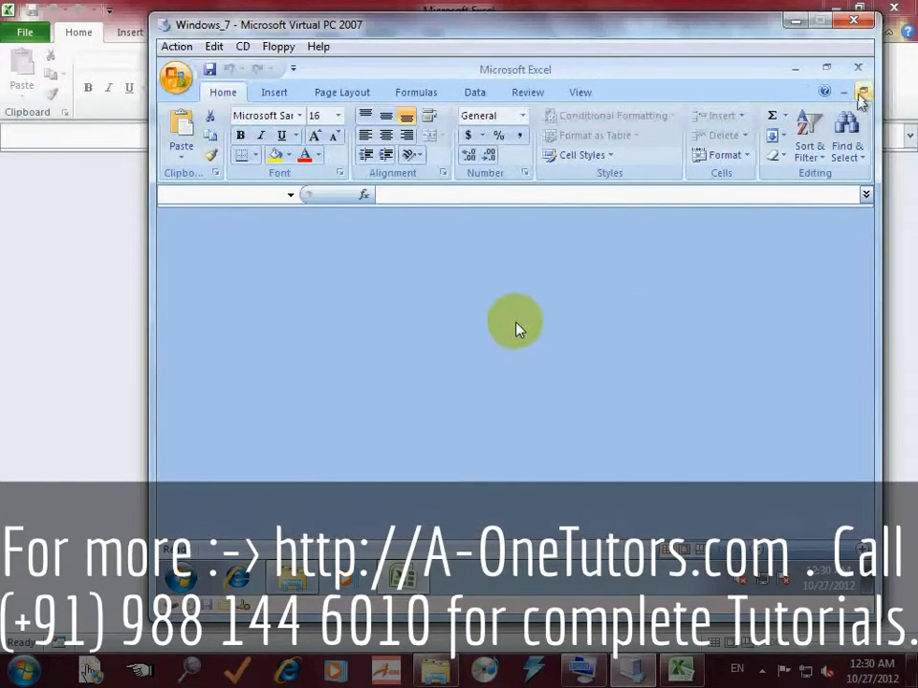
{"action": "left_click", "coordinate": [860, 75]}
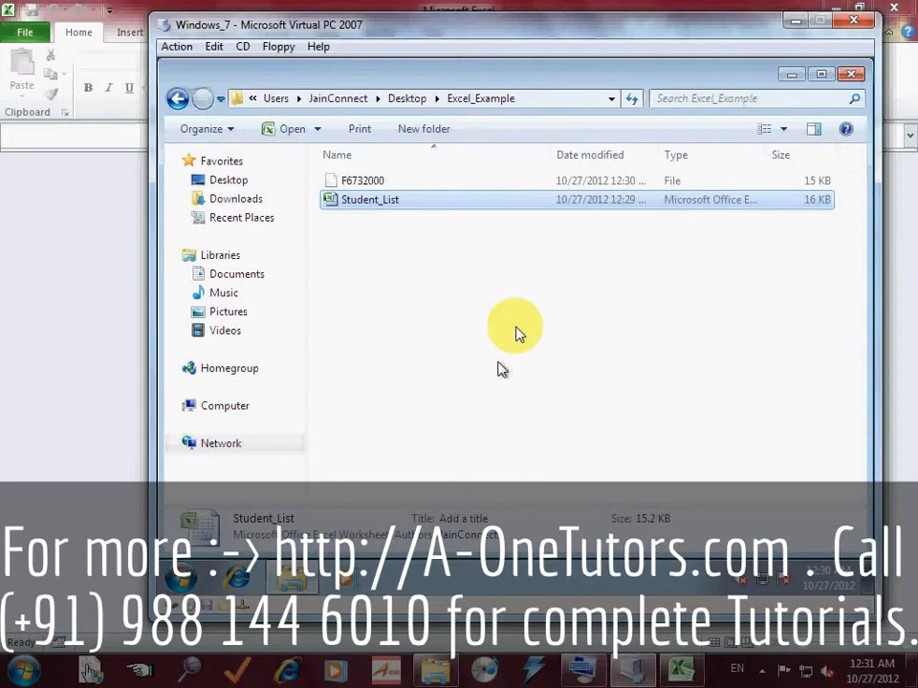
{"action": "left_click", "coordinate": [500, 364]}
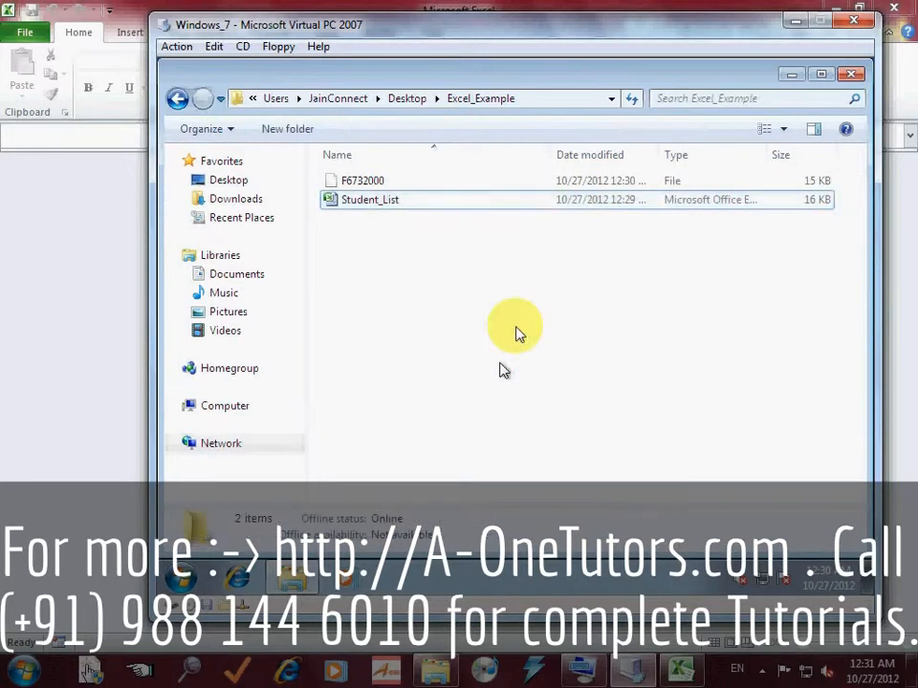
- Permanently delete the file F6732000 from the Excel_Example folder
{"action": "left_click", "coordinate": [358, 180]}
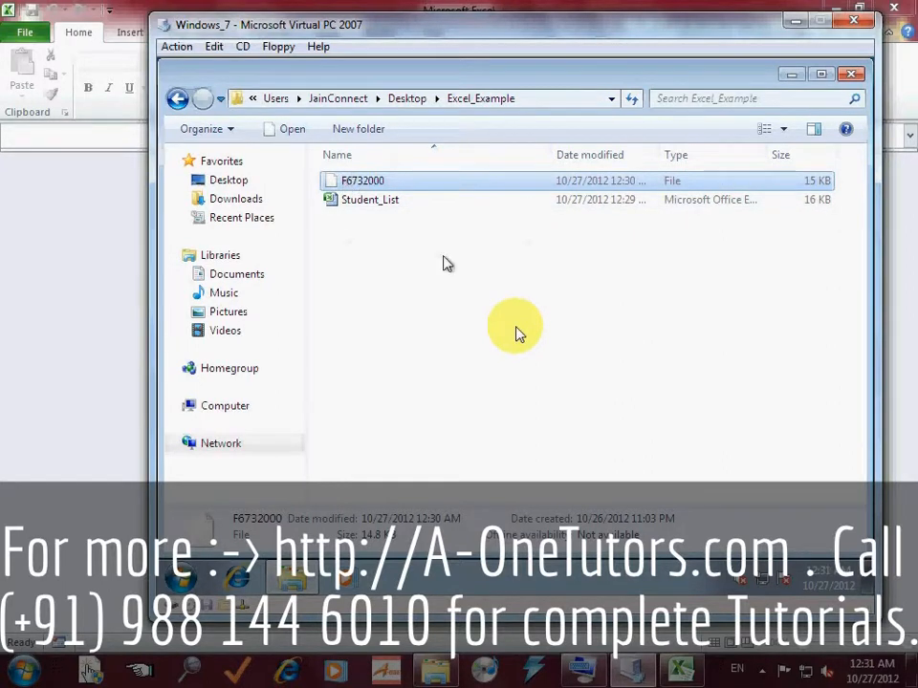
{"action": "key", "text": "shift+Delete"}
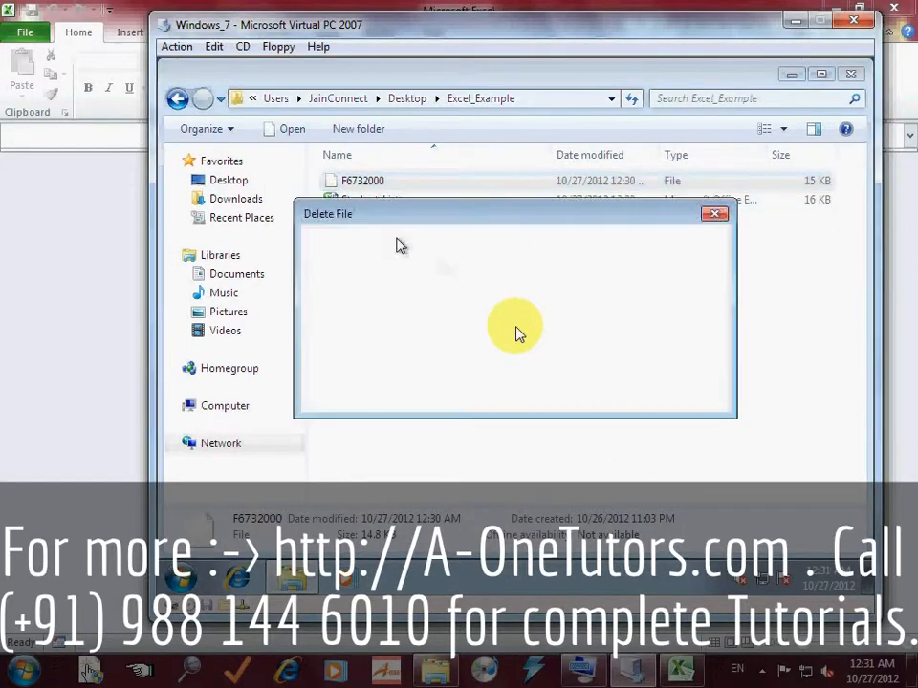
{"action": "left_click", "coordinate": [583, 390]}
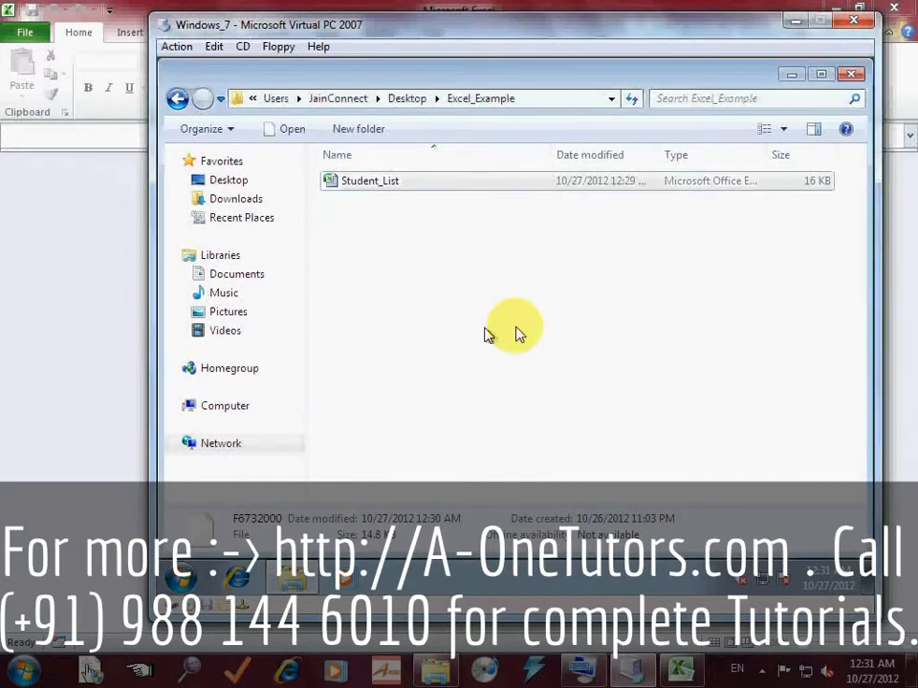
- Open Student_List from the Excel_Example folder as read-only with notification when the file is no longer in use
{"action": "double_click", "coordinate": [348, 181]}
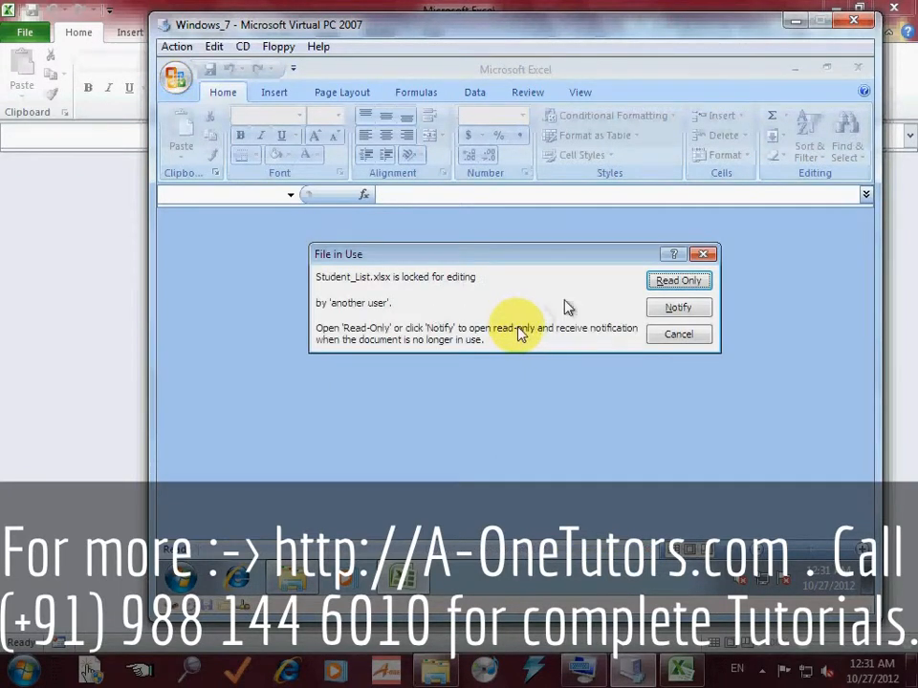
{"action": "left_click", "coordinate": [692, 306]}
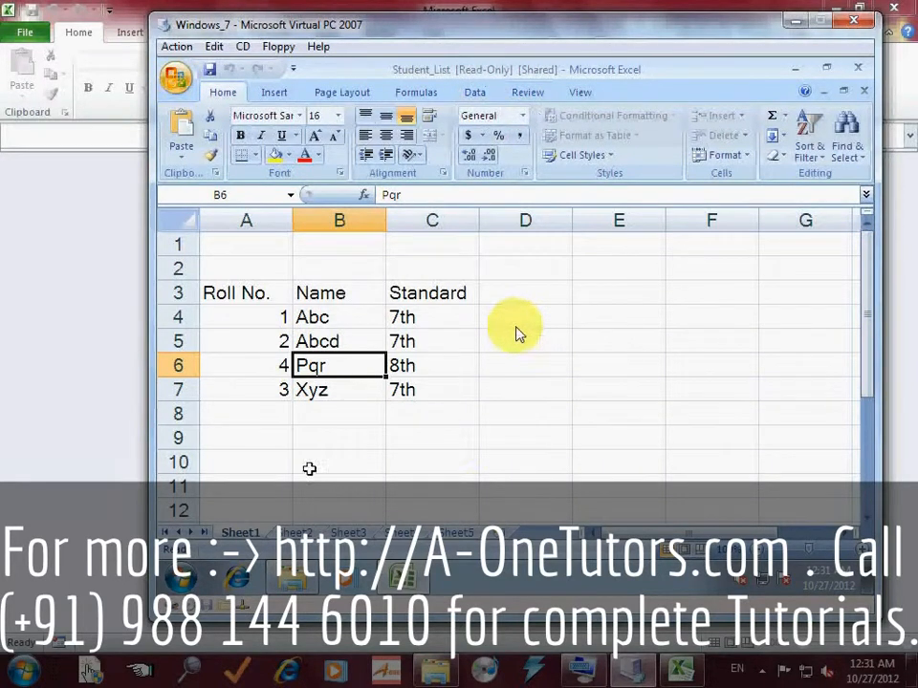
- Close Excel 2010 on the host and switch the virtual machine's Student_List from read-only to Read-Write
{"action": "left_click", "coordinate": [178, 438]}
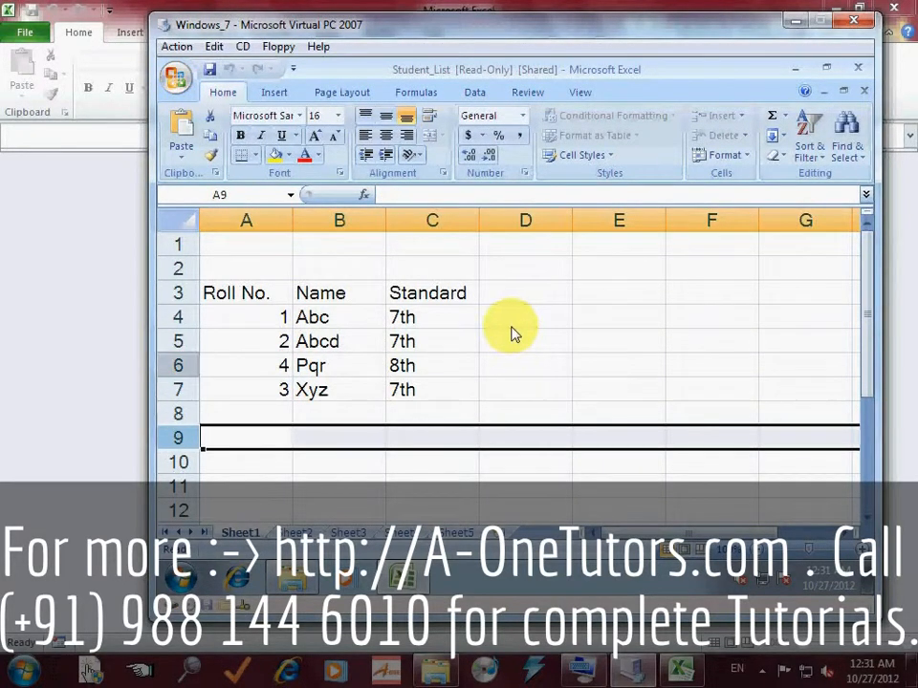
{"action": "left_click", "coordinate": [19, 292]}
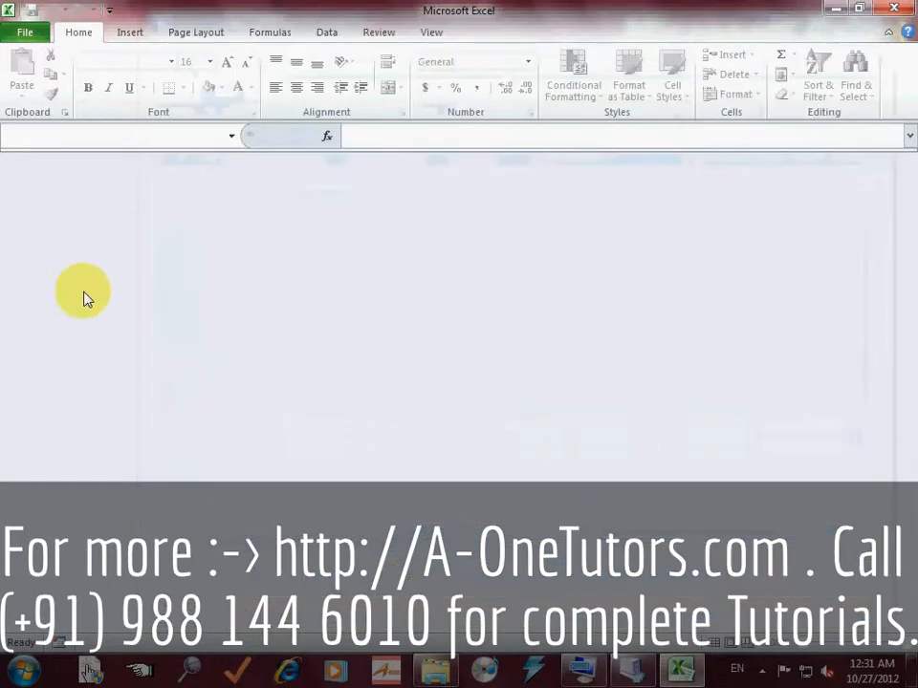
{"action": "left_click", "coordinate": [894, 8]}
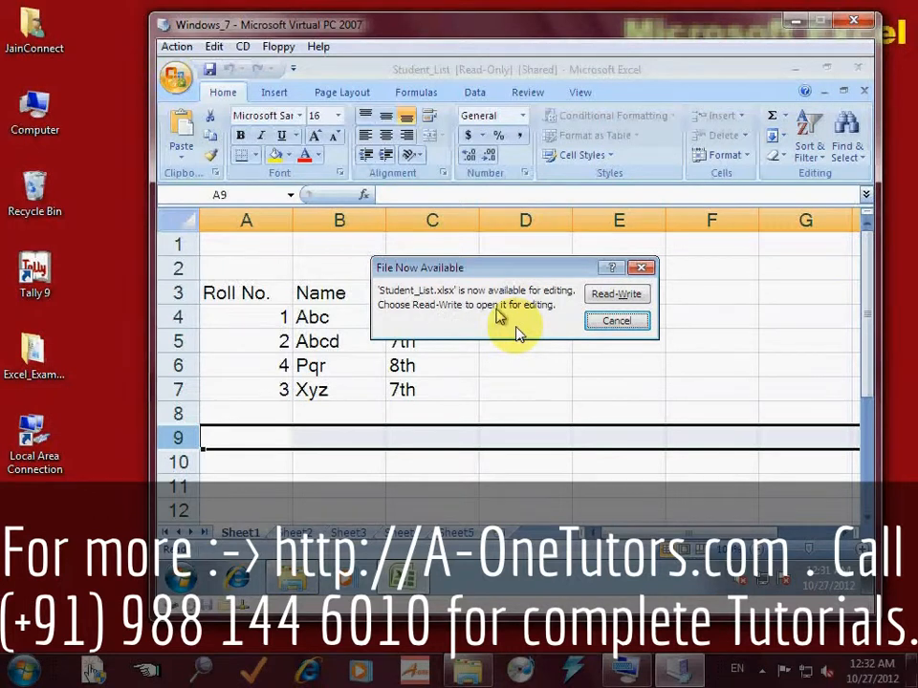
{"action": "left_click", "coordinate": [617, 296]}
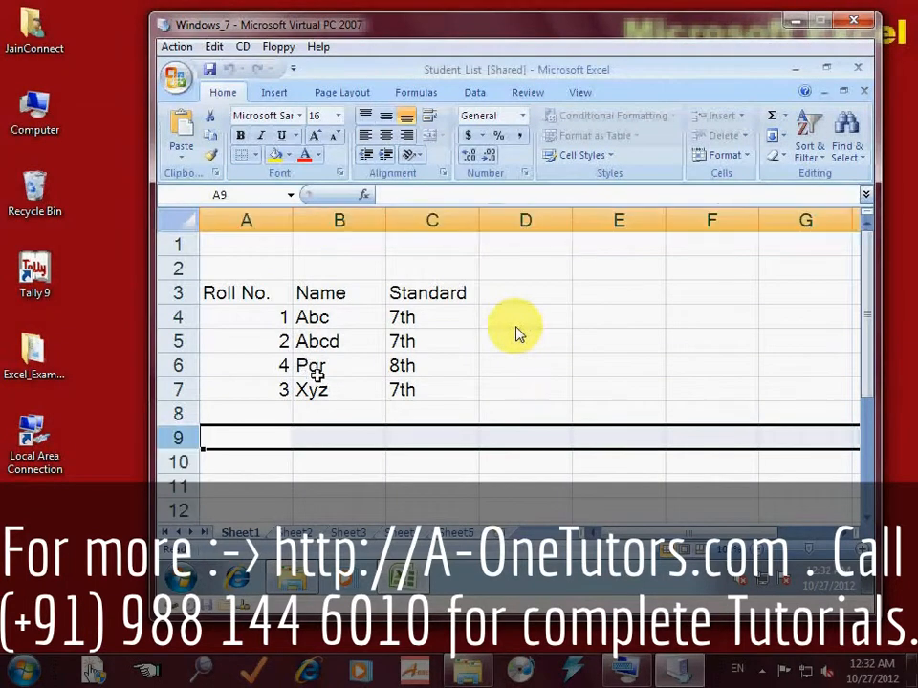
- Close Student_List together with Excel 2007 and minimize the virtual machine window to get to the host desktop
{"action": "left_click", "coordinate": [265, 405]}
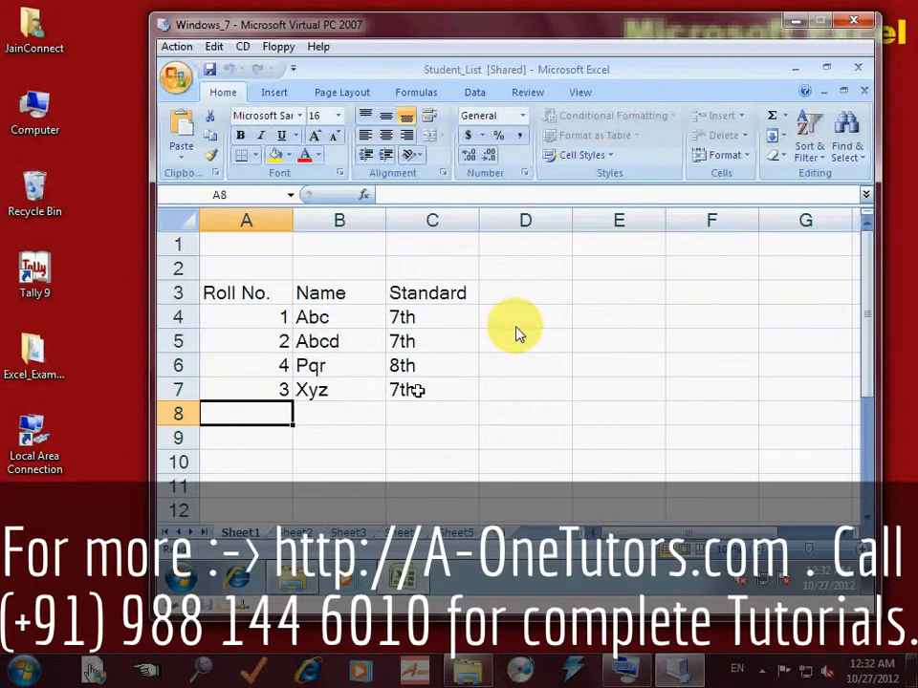
{"action": "left_click", "coordinate": [857, 71]}
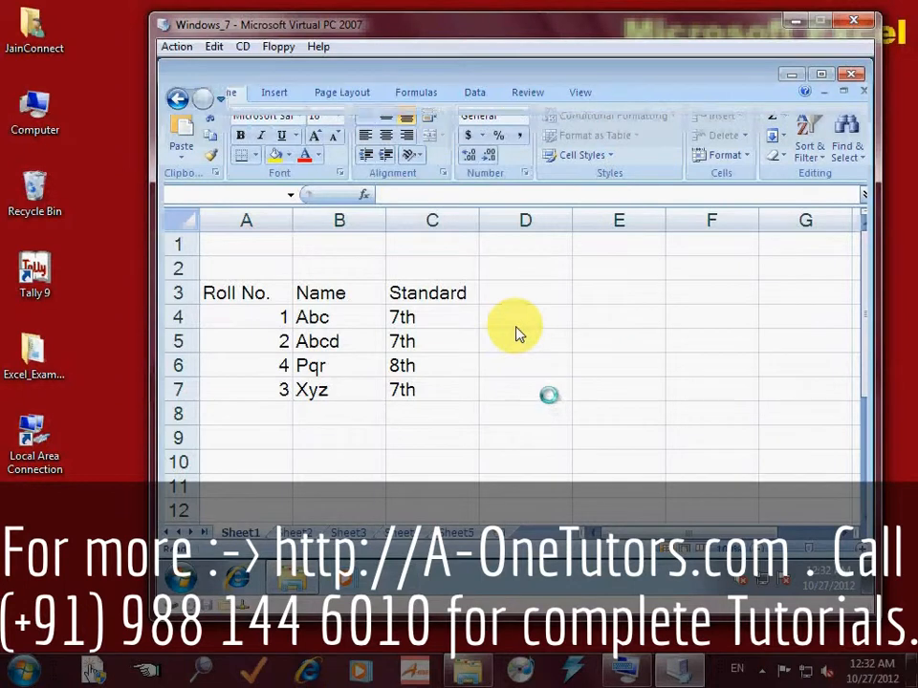
{"action": "left_click", "coordinate": [793, 27]}
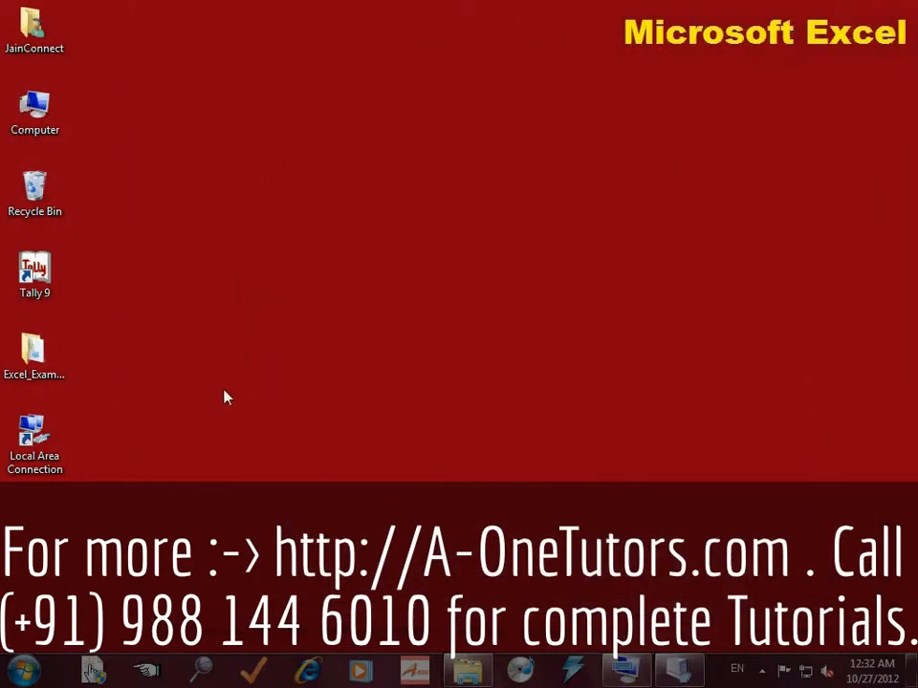
- Start Excel 2010 on the host and open Student_List from the recent workbooks, with cell A8 selected
{"action": "left_click", "coordinate": [23, 672]}
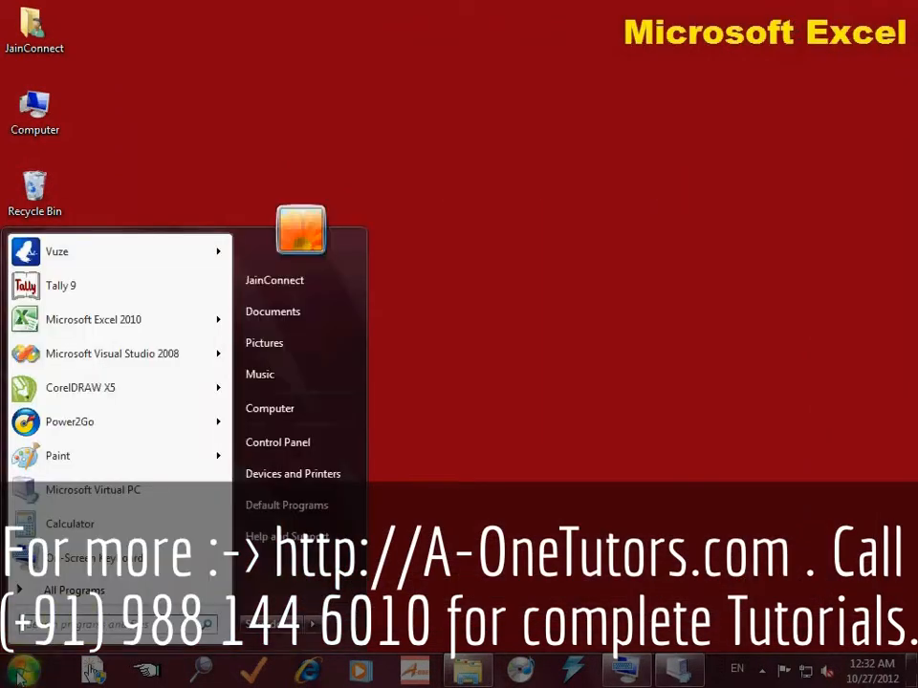
{"action": "left_click", "coordinate": [117, 321]}
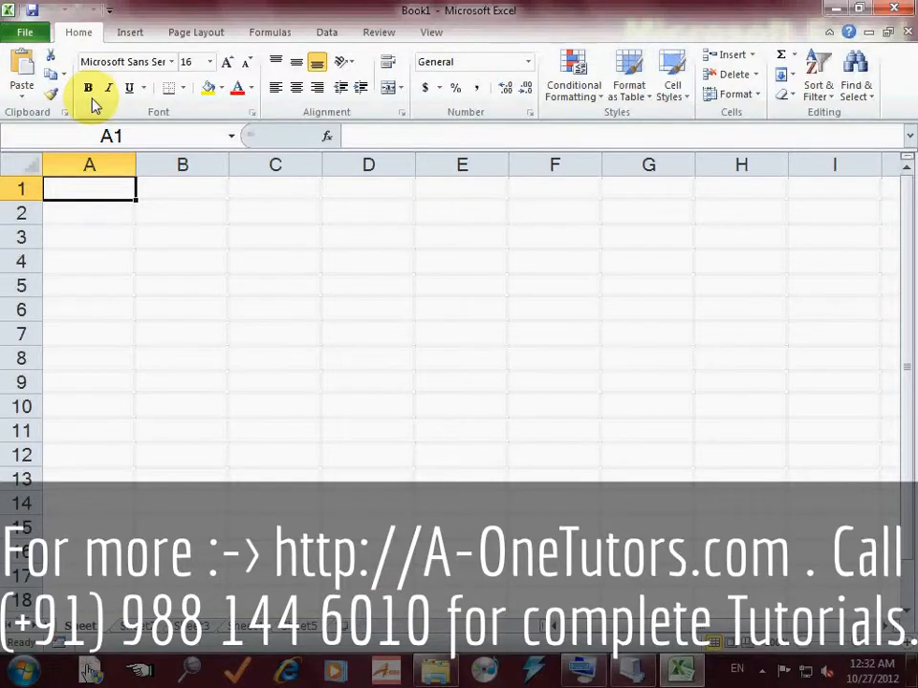
{"action": "left_click", "coordinate": [23, 28]}
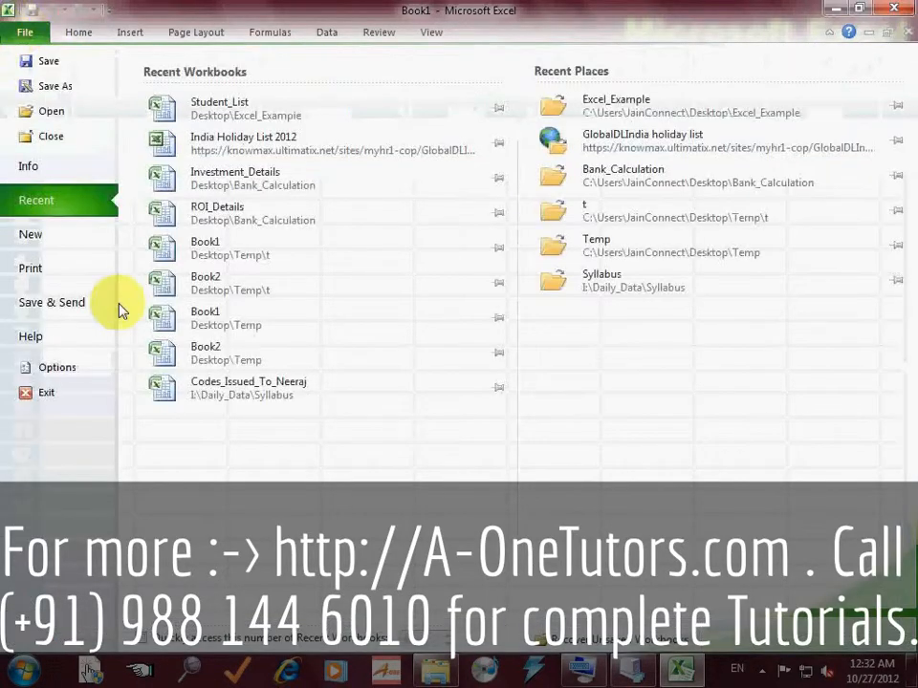
{"action": "left_click", "coordinate": [254, 112]}
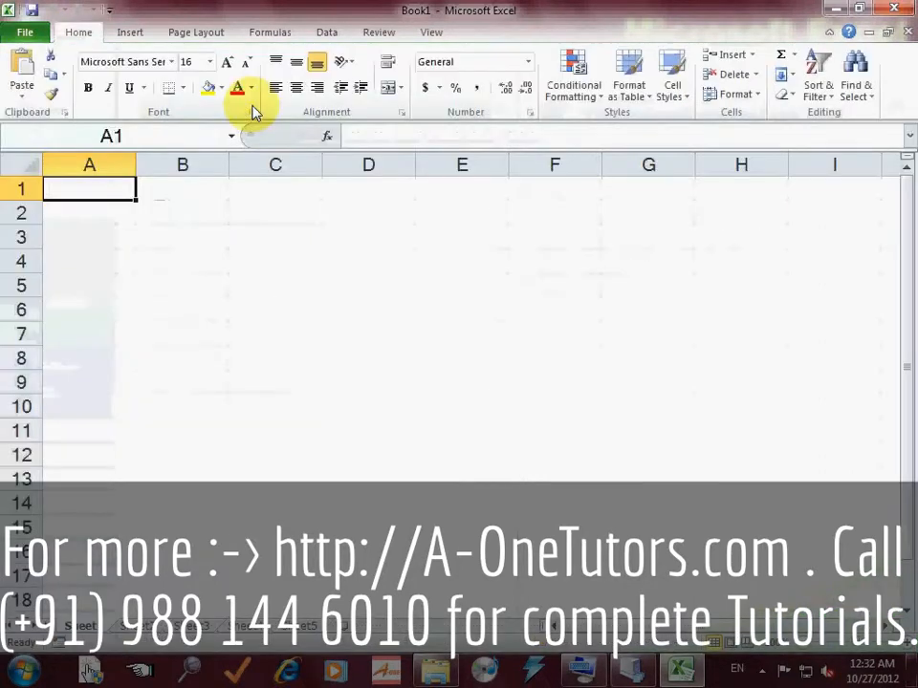
{"action": "left_click", "coordinate": [131, 357]}
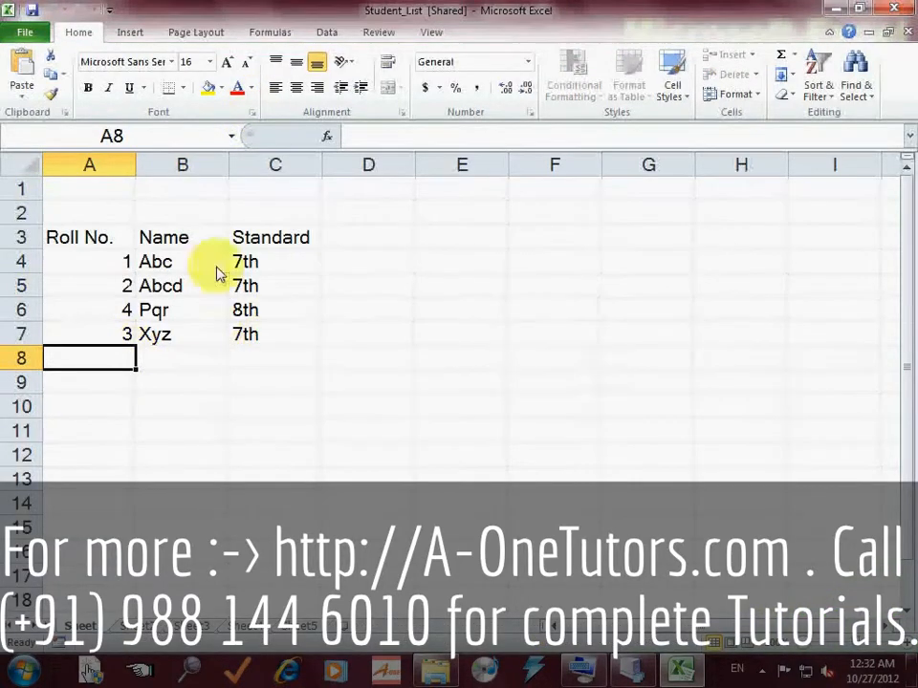
- Protect the shared workbook for sharing with track changes
{"action": "left_click", "coordinate": [379, 34]}
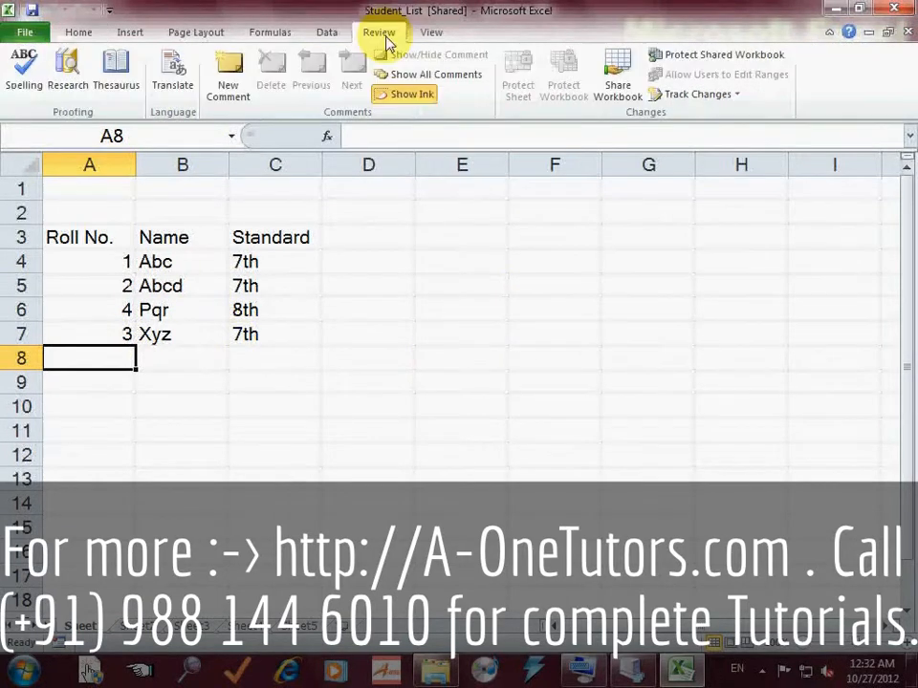
{"action": "left_click", "coordinate": [724, 58]}
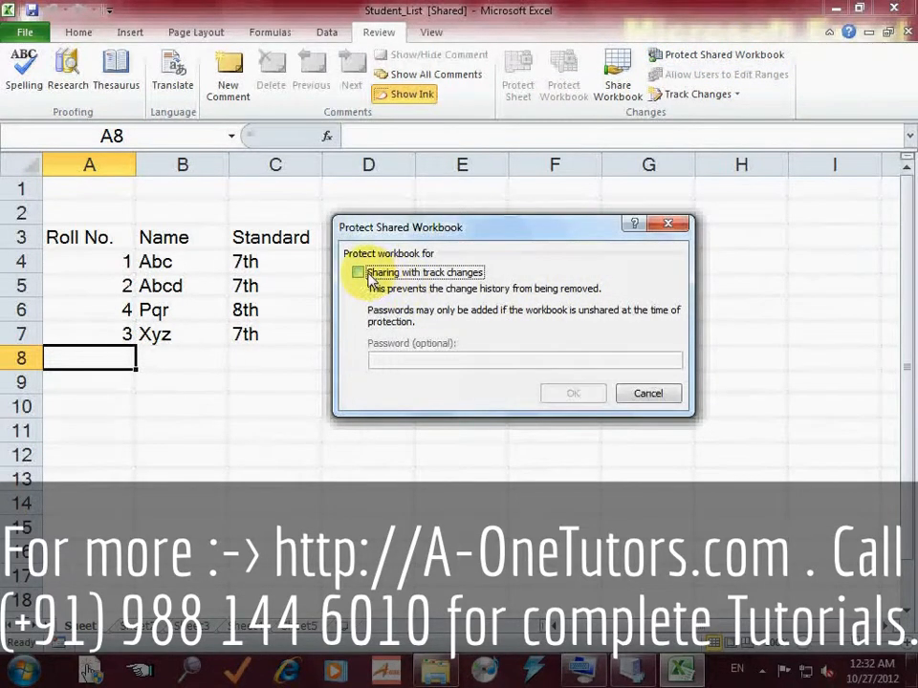
{"action": "left_click", "coordinate": [370, 276]}
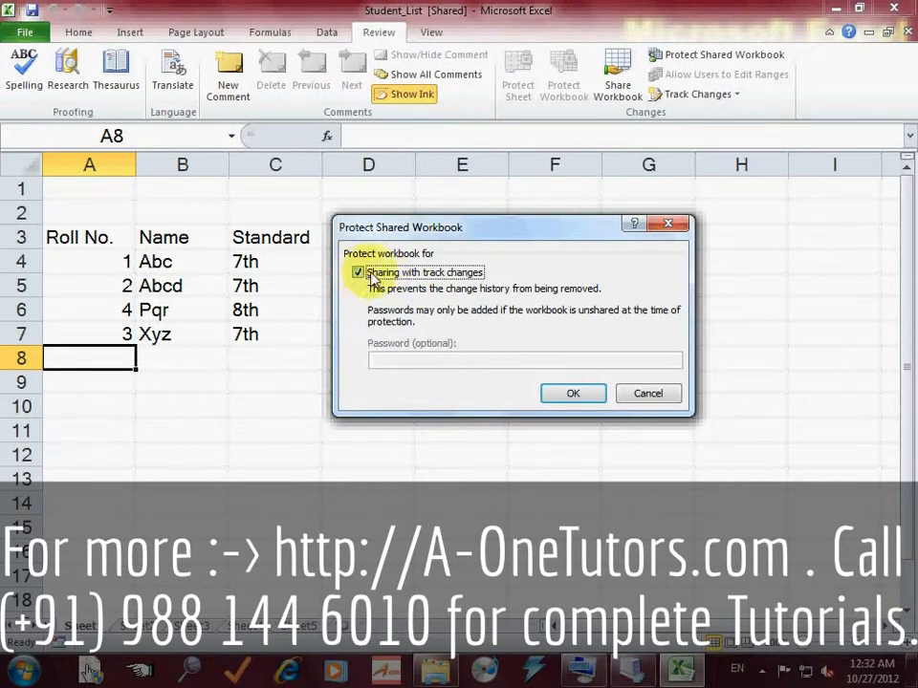
{"action": "left_click", "coordinate": [591, 398]}
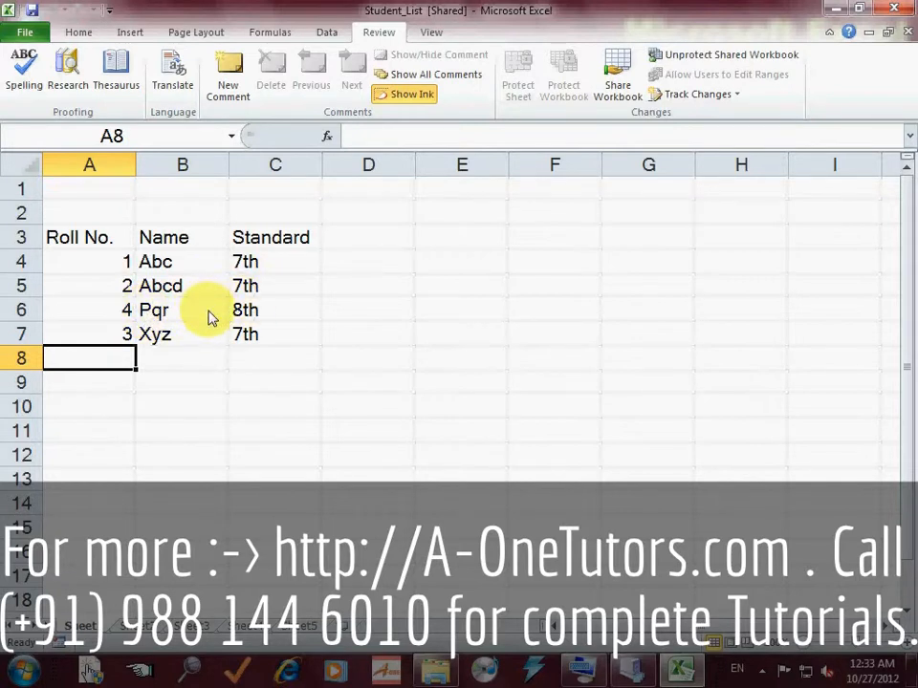
- In the virtual machine's Student_List, add a student record in row 8 with roll no. 100, name a123 and standard 9th
{"action": "left_click", "coordinate": [640, 673]}
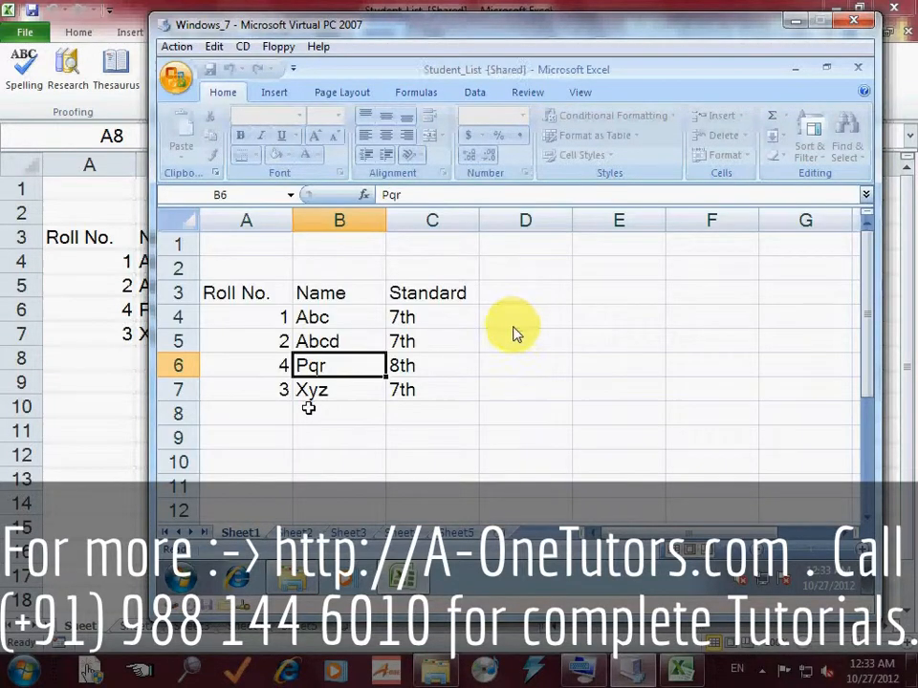
{"action": "left_click", "coordinate": [285, 409]}
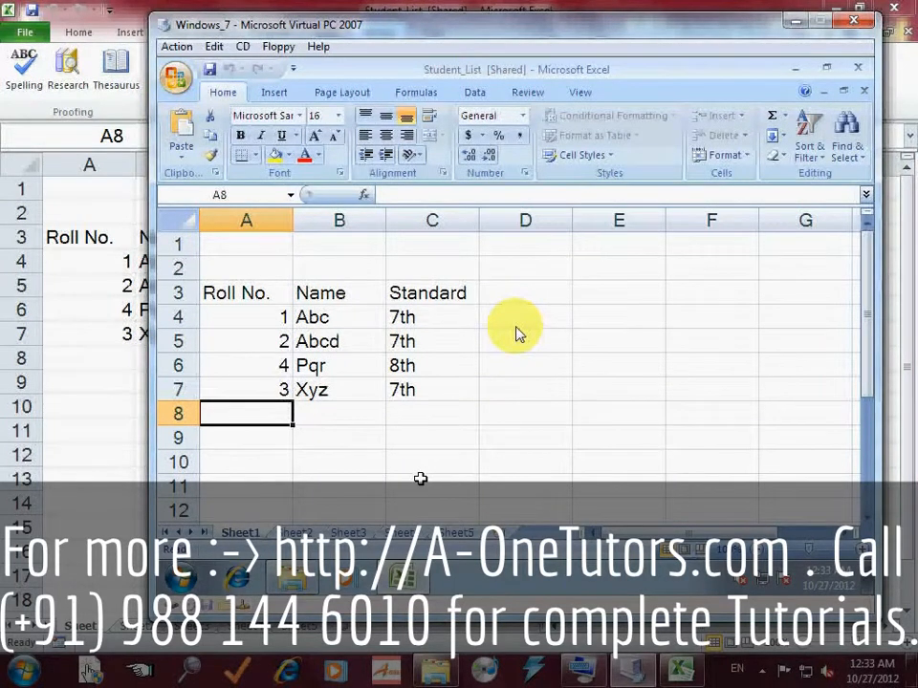
{"action": "type", "text": "100"}
{"action": "key", "text": "Tab"}
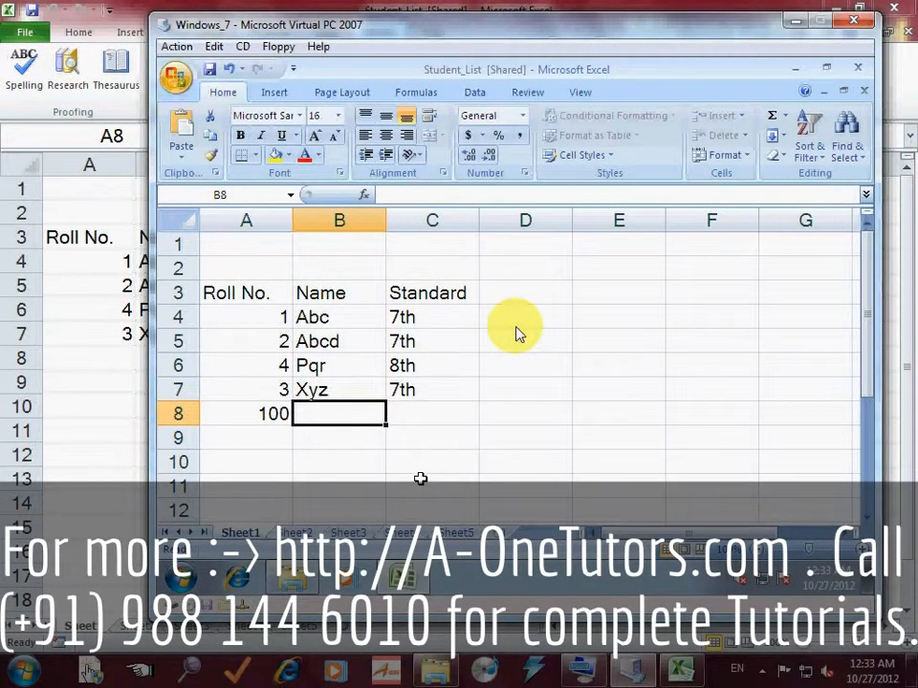
{"action": "type", "text": "a123"}
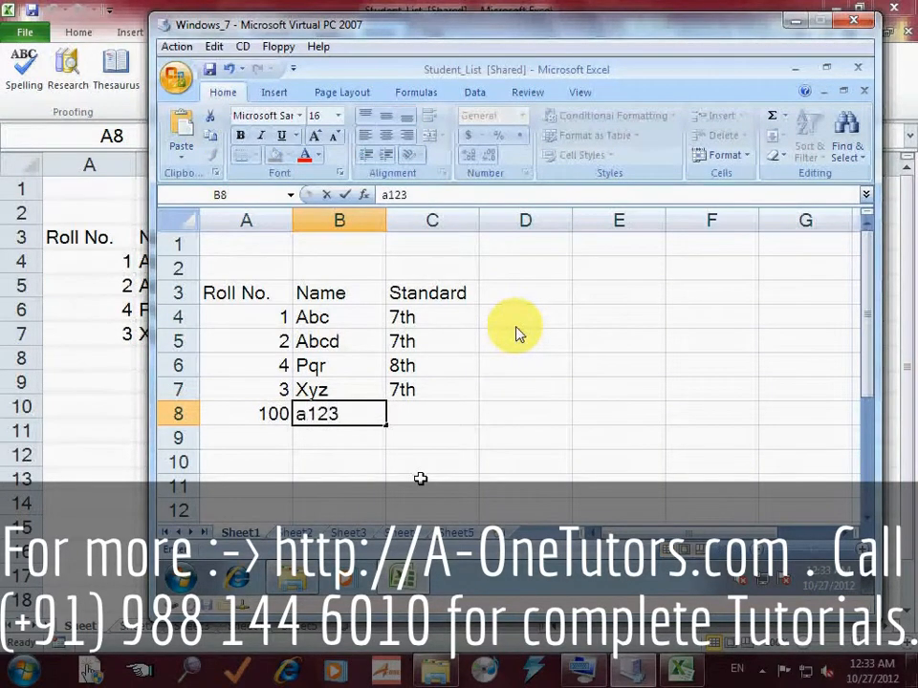
{"action": "key", "text": "Tab"}
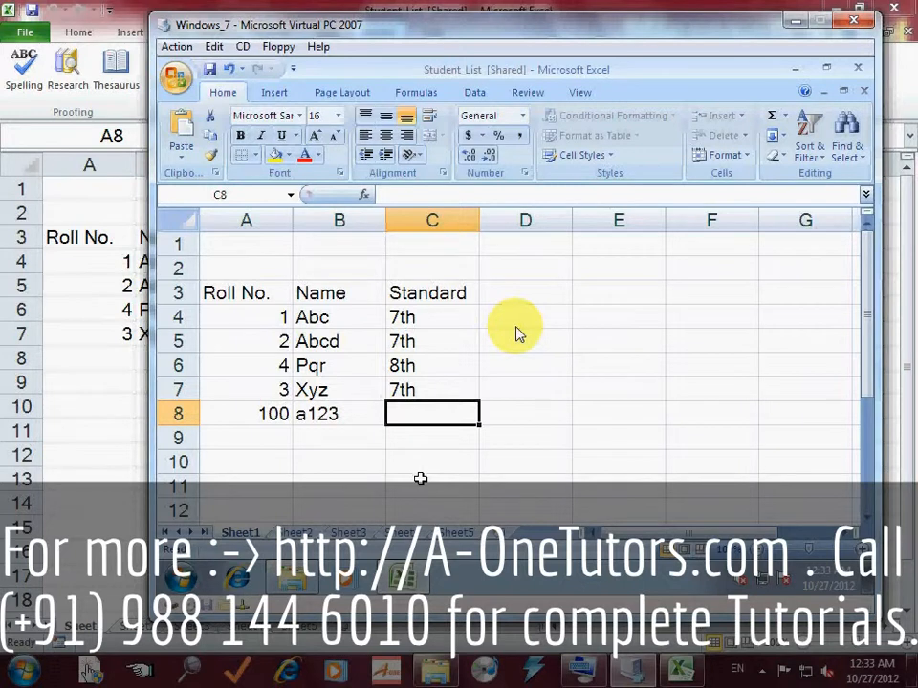
{"action": "type", "text": "9th"}
{"action": "key", "text": "Return"}
{"action": "key", "text": "Up"}
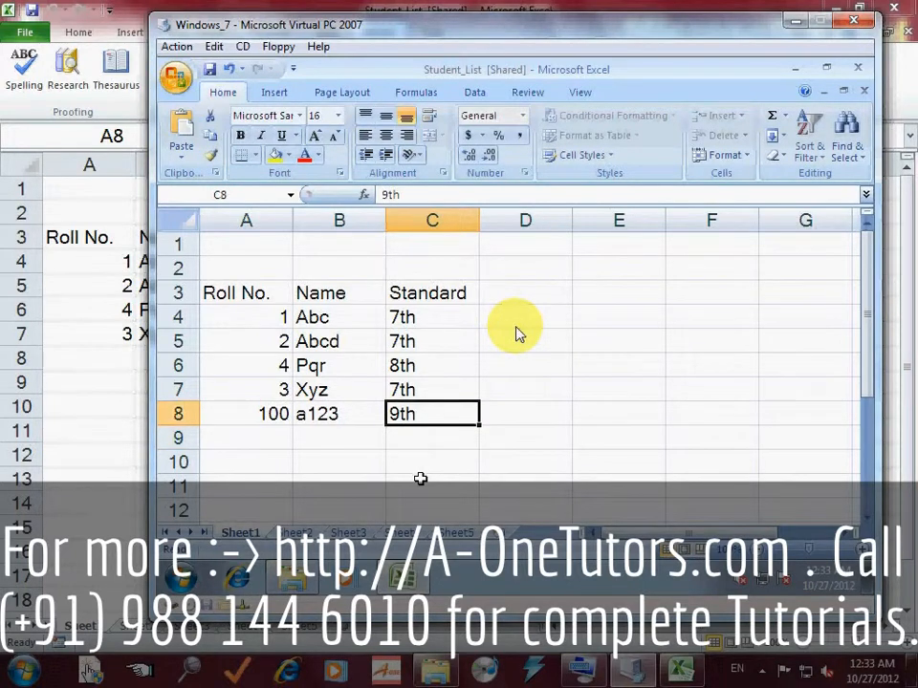
{"action": "key", "text": "Left"}
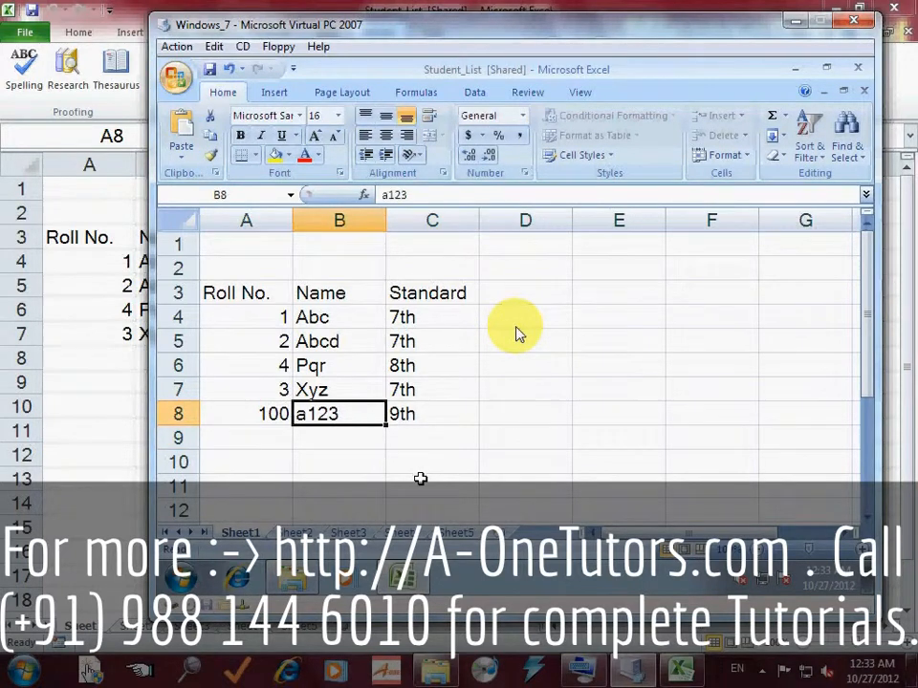
- Save Student_List in Excel 2007 and dismiss the save message
{"action": "left_click", "coordinate": [208, 69]}
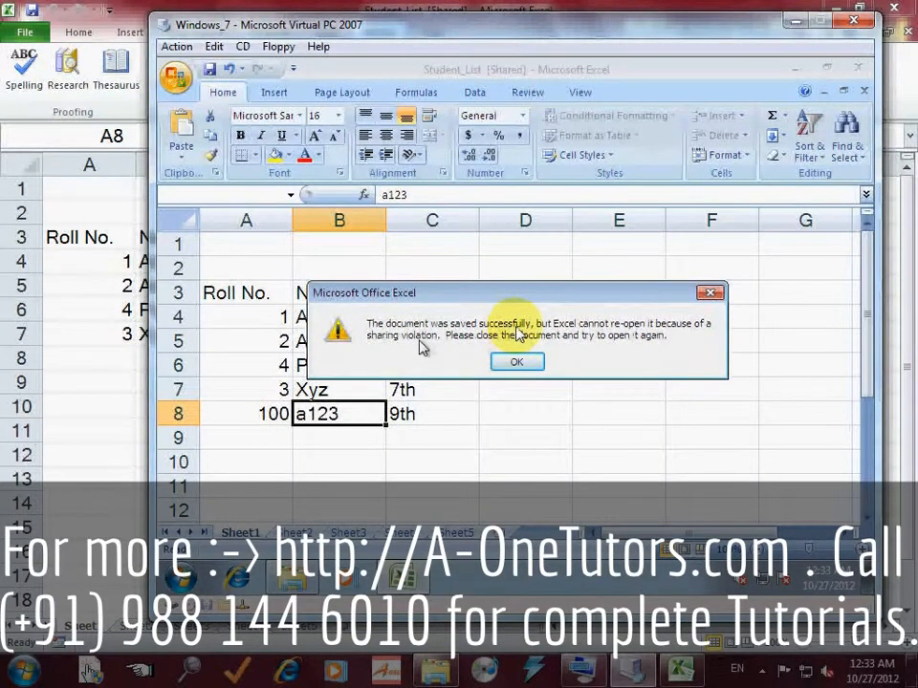
{"action": "left_click", "coordinate": [519, 363]}
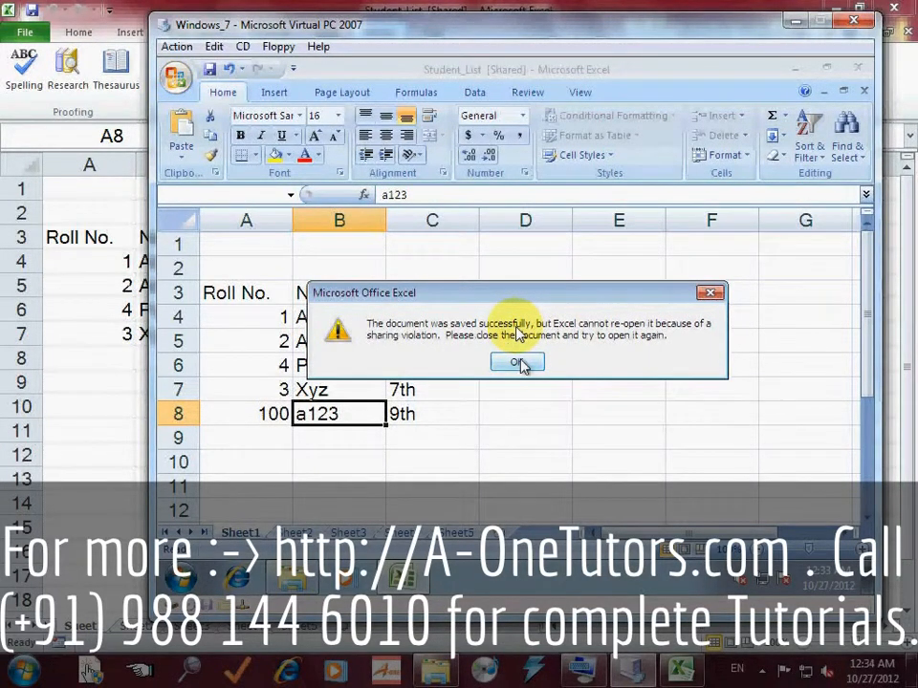
{"action": "left_click", "coordinate": [519, 363]}
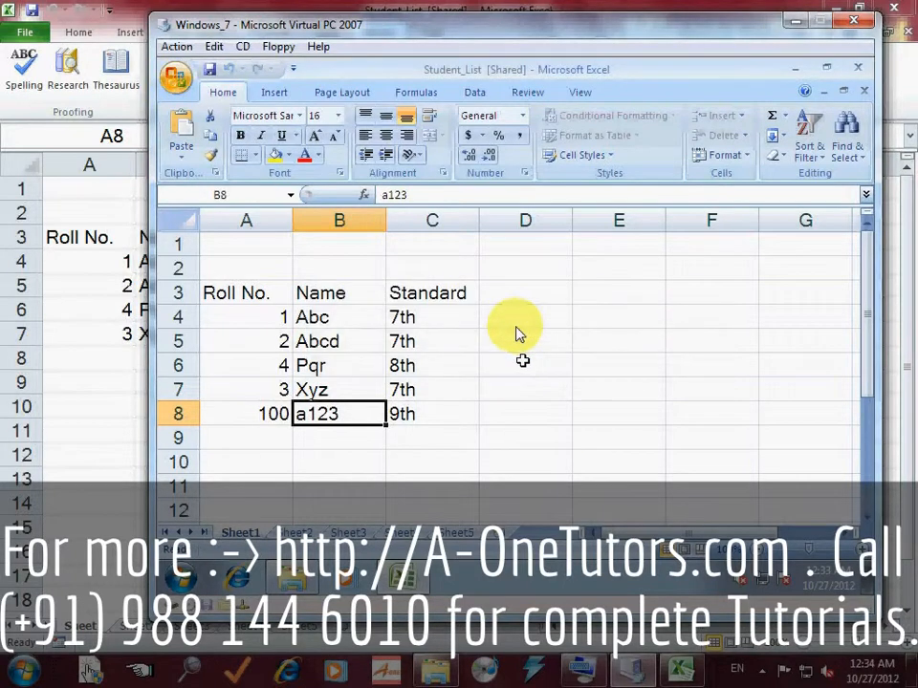
{"action": "left_click", "coordinate": [521, 361]}
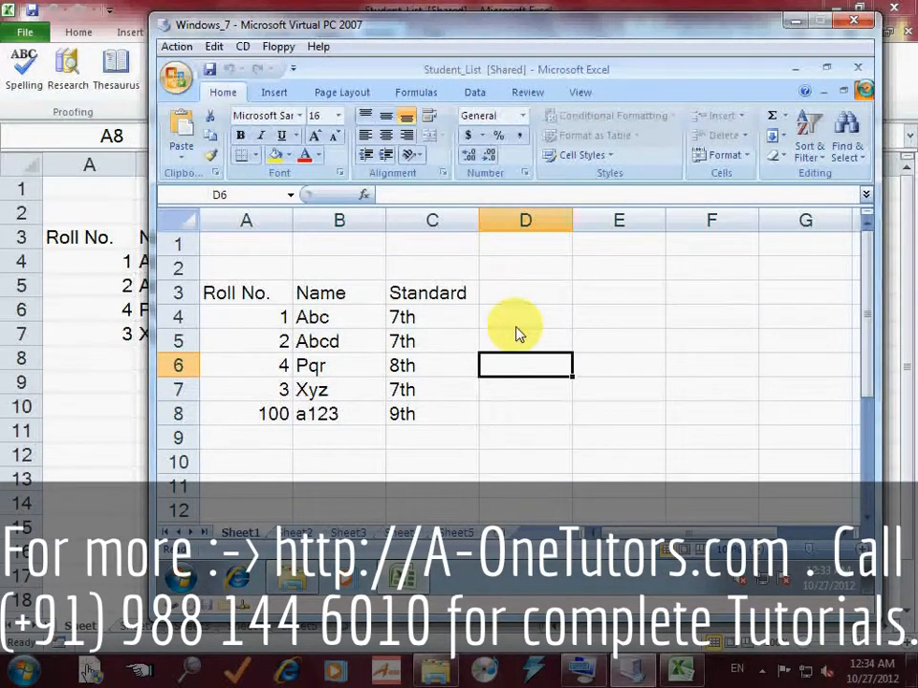
- Close Excel 2007, reopen Student_List from the Excel_Example folder and examine the record in row 8
{"action": "left_click", "coordinate": [863, 91]}
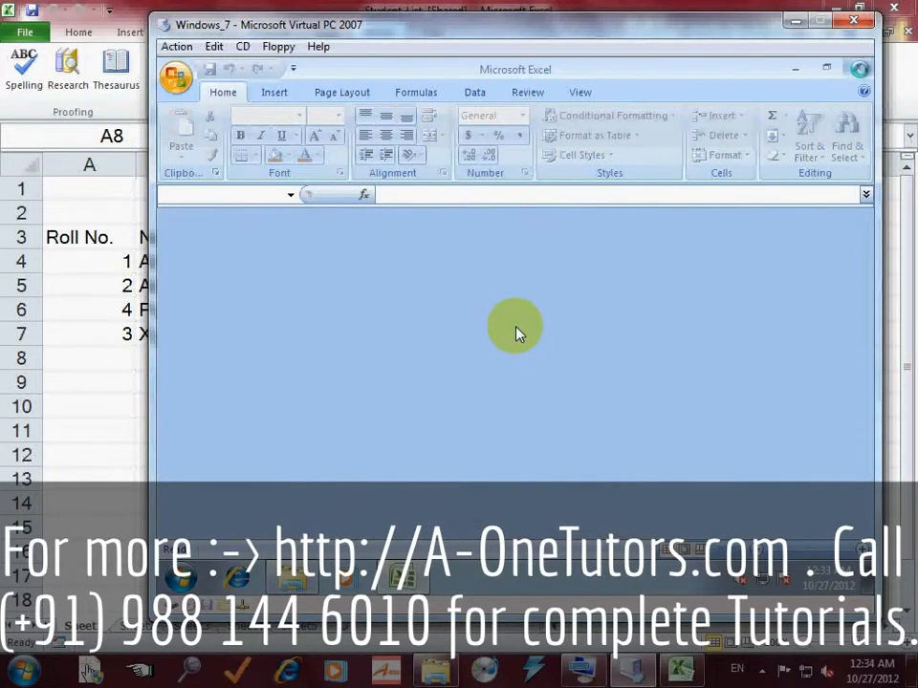
{"action": "left_click", "coordinate": [859, 69]}
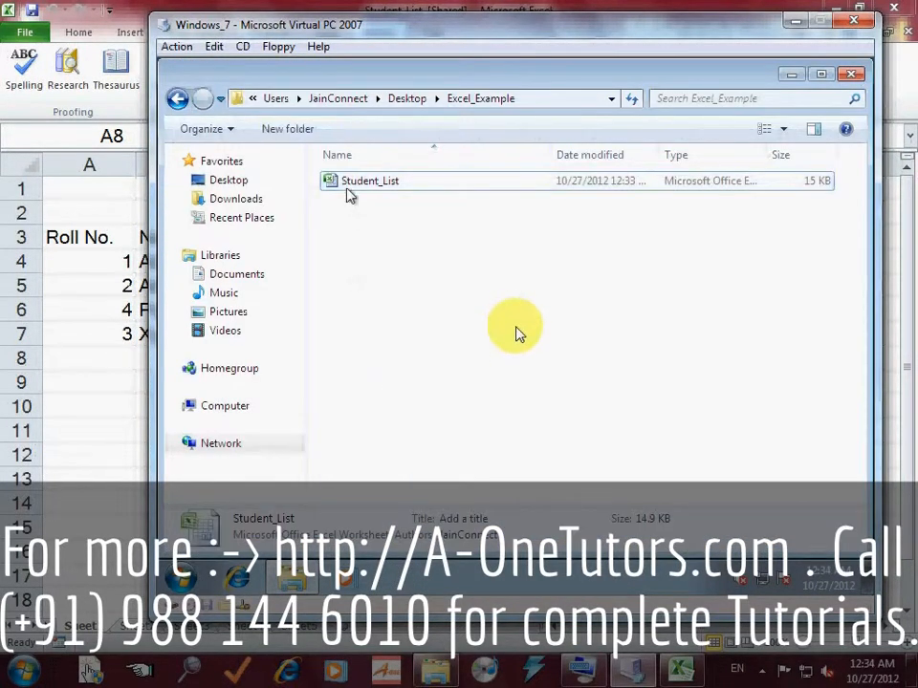
{"action": "double_click", "coordinate": [350, 189]}
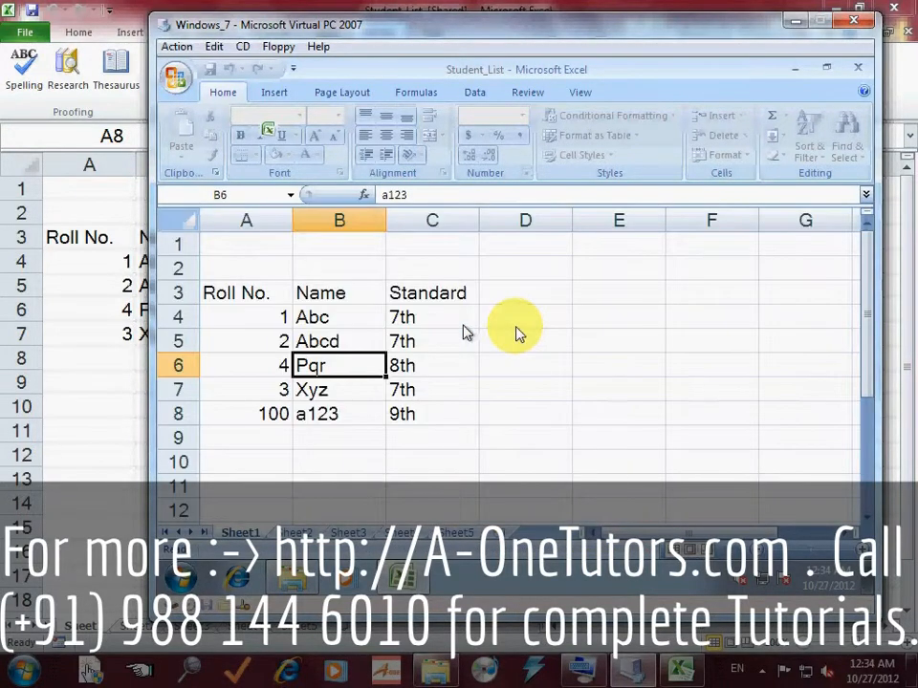
{"action": "left_click", "coordinate": [260, 416]}
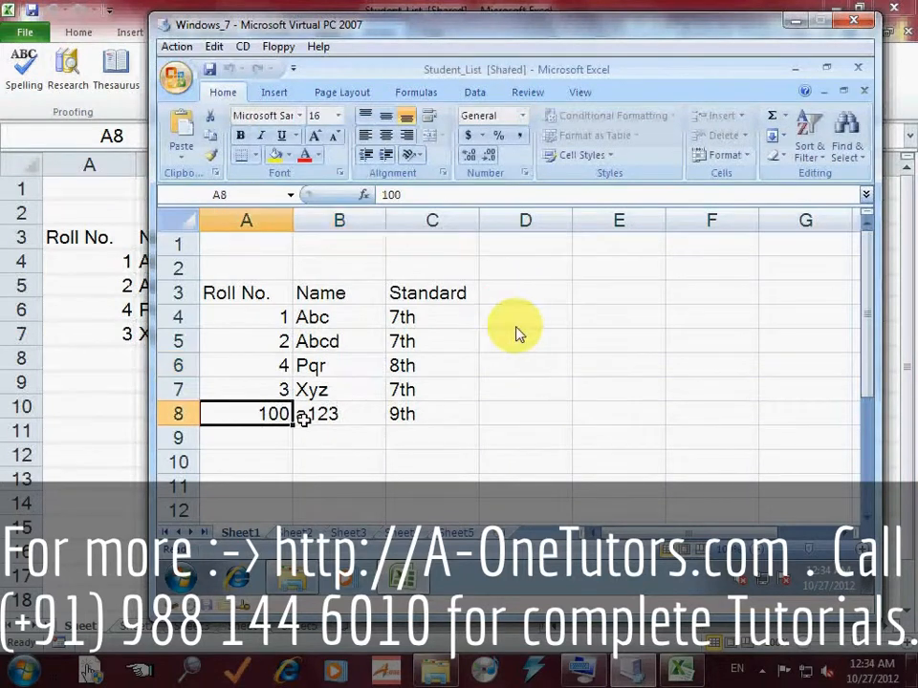
{"action": "left_click", "coordinate": [381, 421]}
{"action": "left_click", "coordinate": [409, 420]}
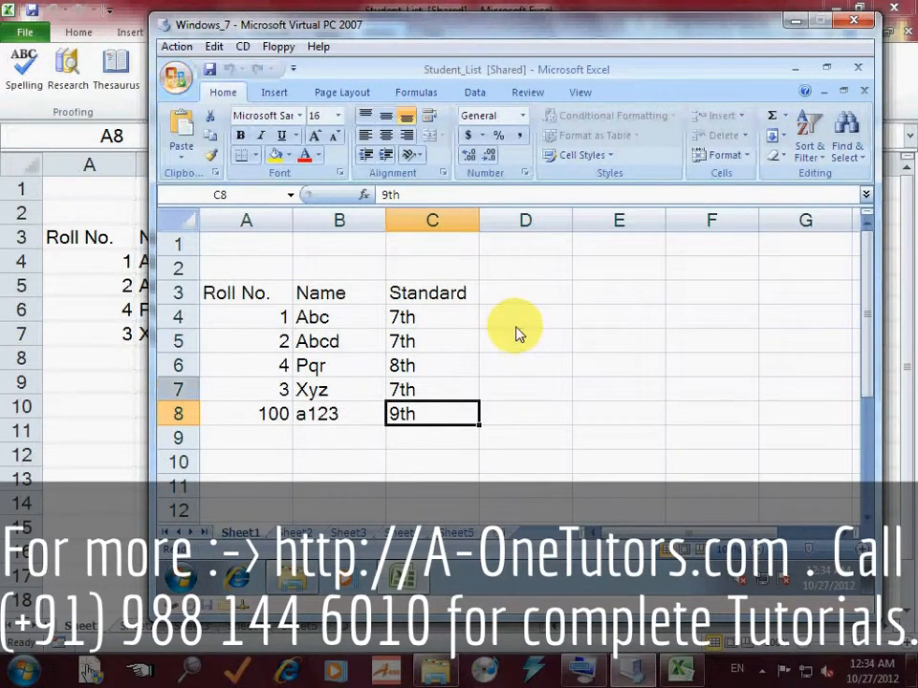
- Save Student_List in Excel 2010 to bring in other users' changes, dismiss the update message and examine the record in row 8
{"action": "left_click", "coordinate": [100, 368]}
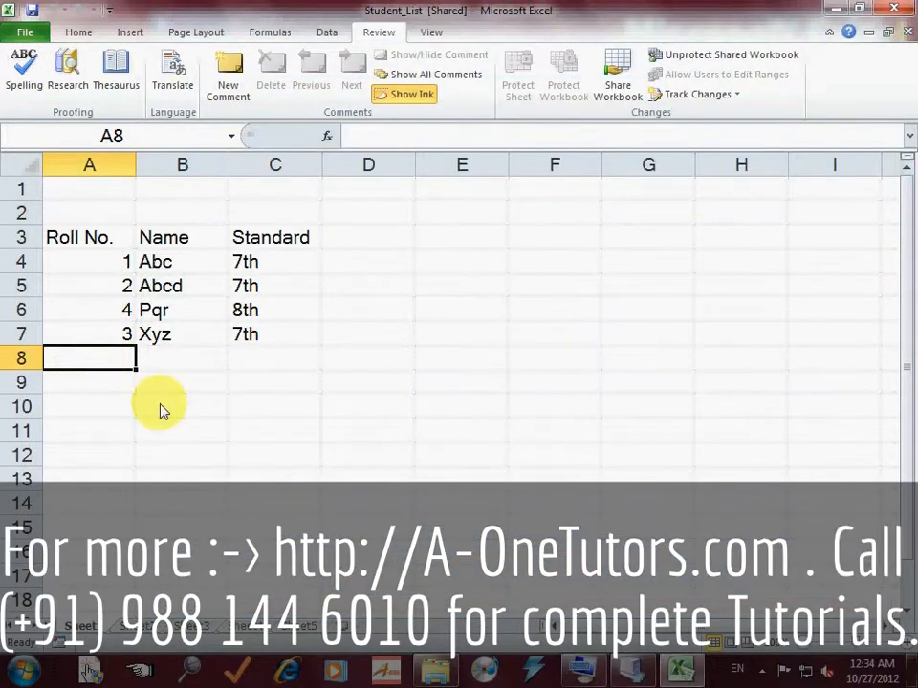
{"action": "left_click", "coordinate": [77, 34]}
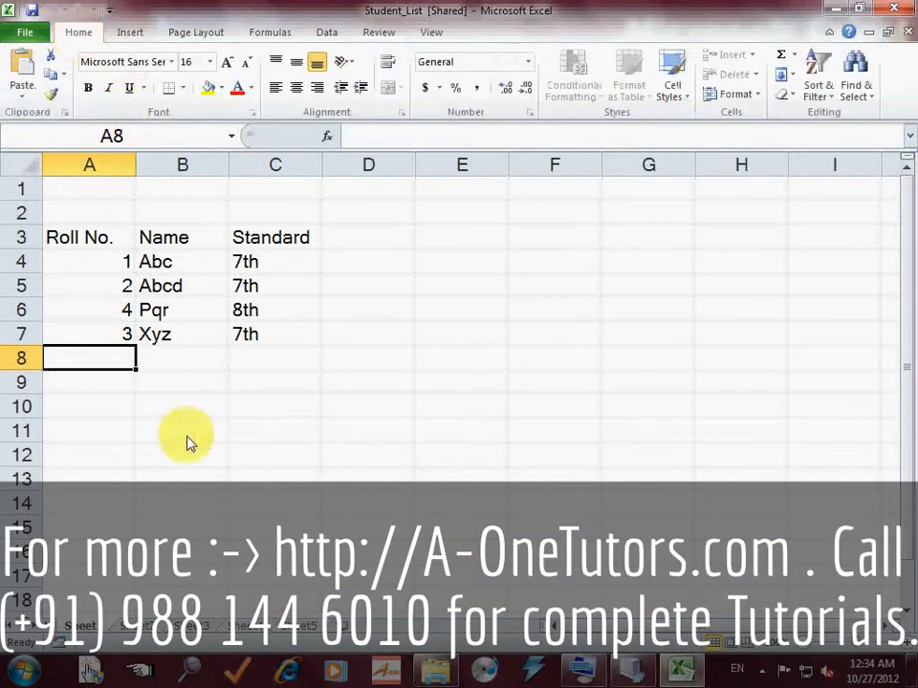
{"action": "left_click", "coordinate": [30, 10]}
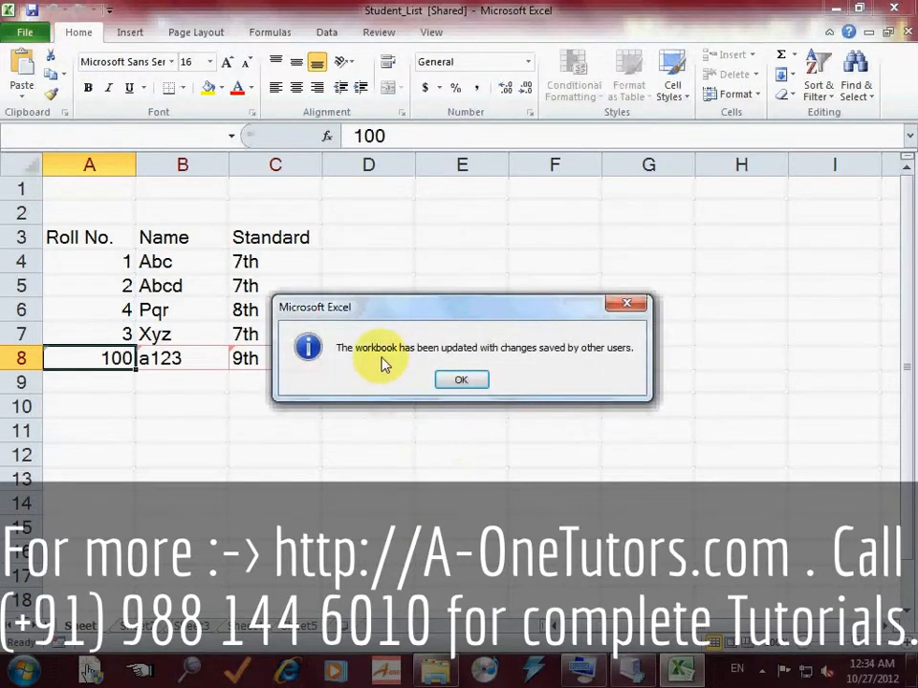
{"action": "left_click_drag", "start_coordinate": [421, 306], "coordinate": [595, 253]}
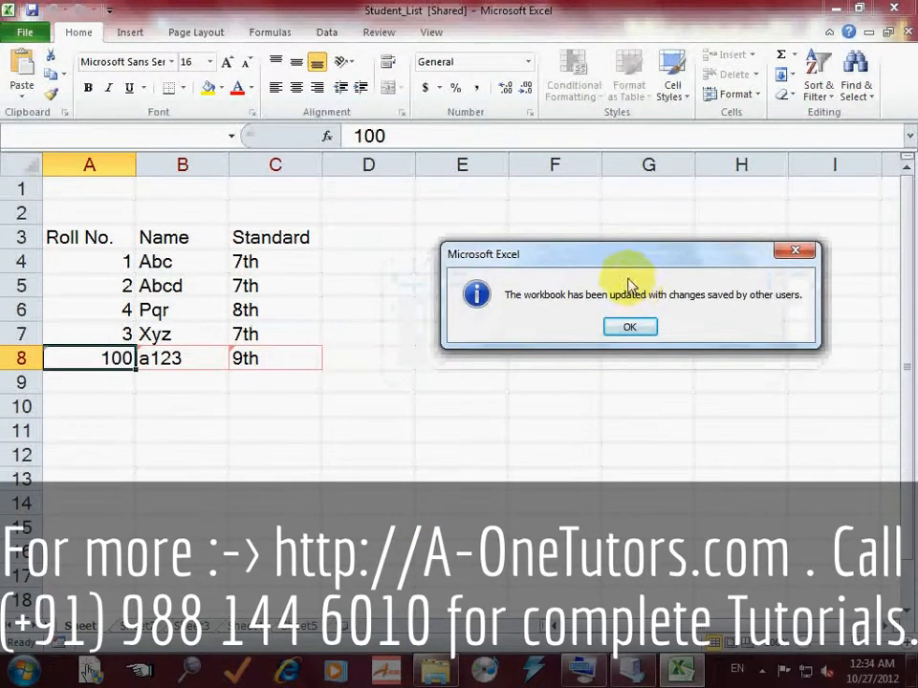
{"action": "left_click", "coordinate": [635, 327]}
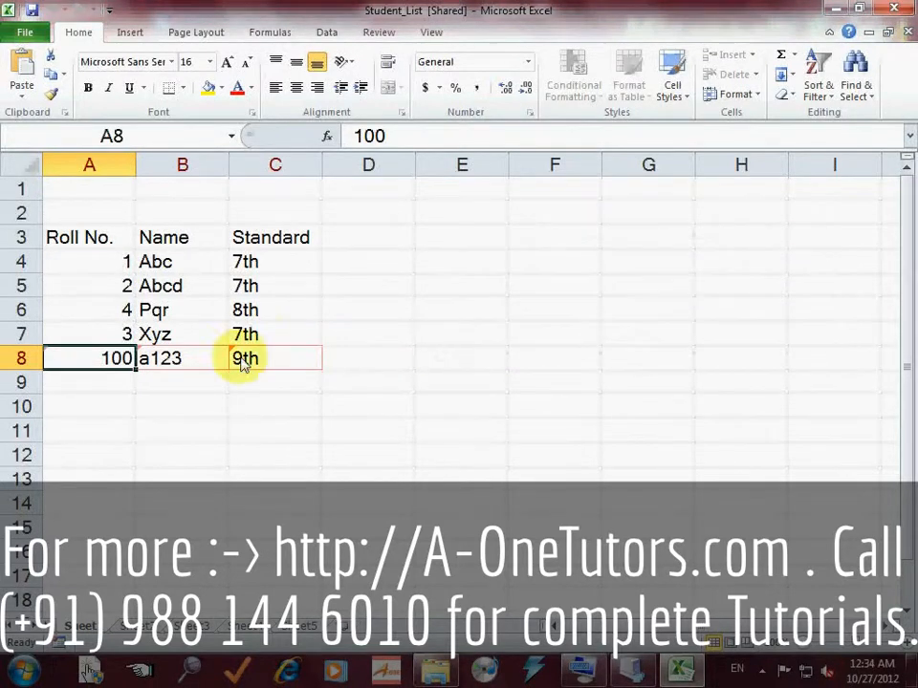
{"action": "left_click", "coordinate": [172, 410]}
{"action": "left_click", "coordinate": [123, 359]}
{"action": "left_click", "coordinate": [192, 361]}
{"action": "left_click", "coordinate": [281, 364]}
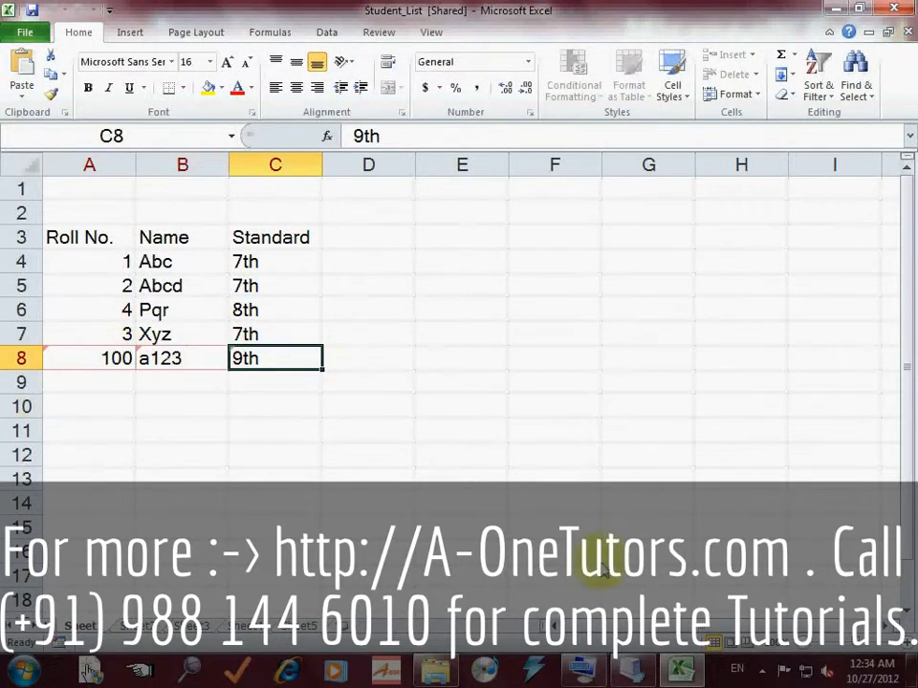
- In the virtual machine's Student_List, add a student record in row 9 with roll no. 101, name b123 and standard 10th
{"action": "left_click", "coordinate": [686, 675]}
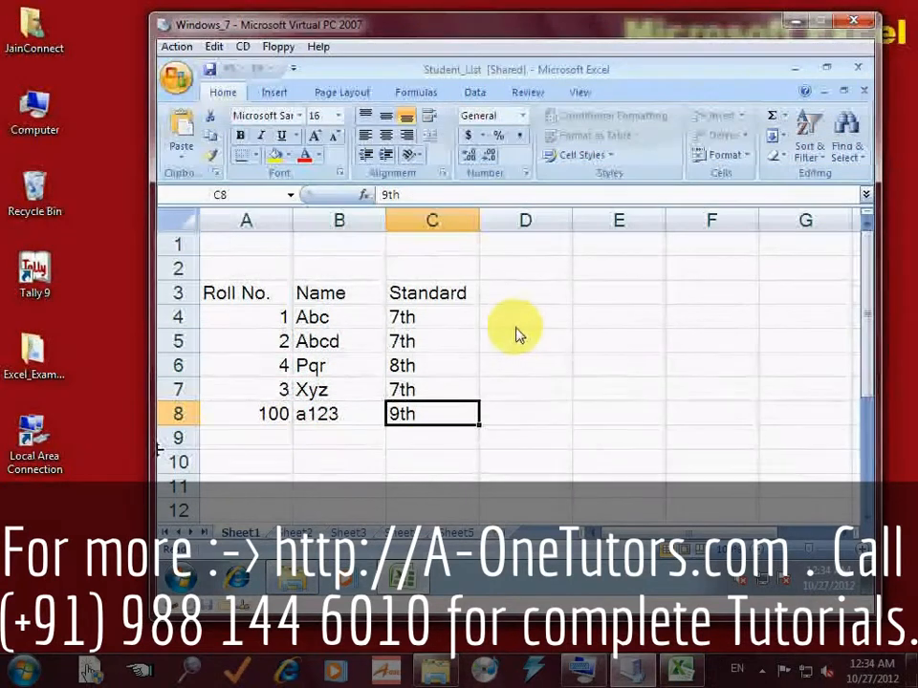
{"action": "left_click", "coordinate": [273, 444]}
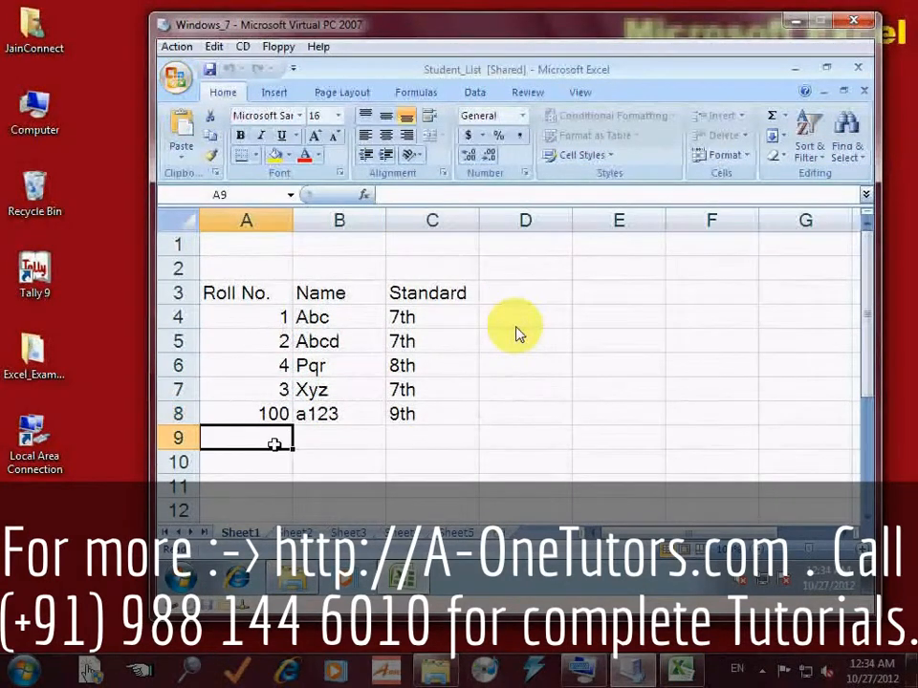
{"action": "type", "text": "101"}
{"action": "key", "text": "Tab"}
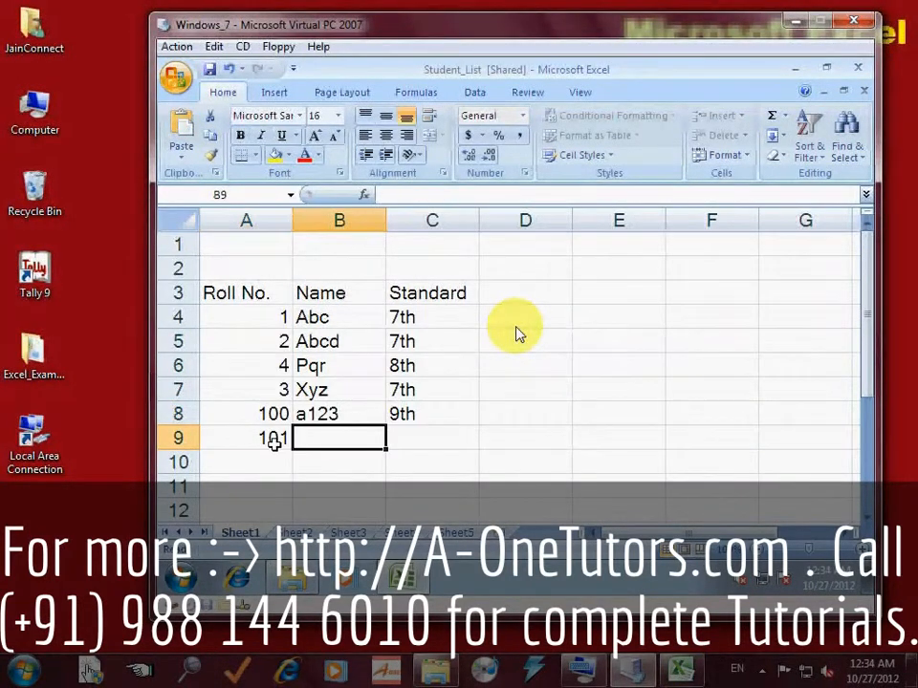
{"action": "type", "text": "b123"}
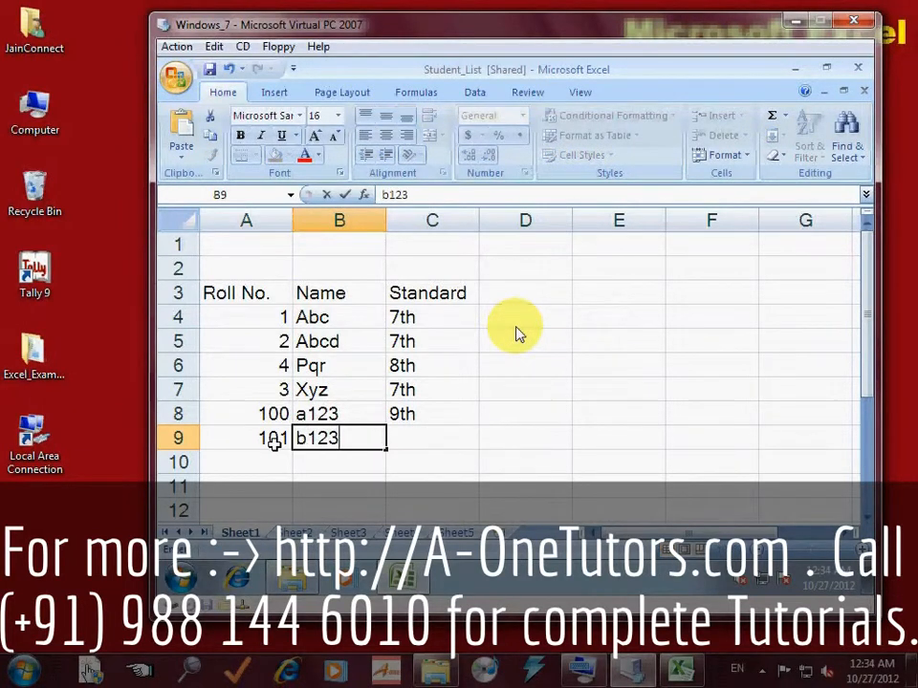
{"action": "key", "text": "Tab"}
{"action": "type", "text": "10th"}
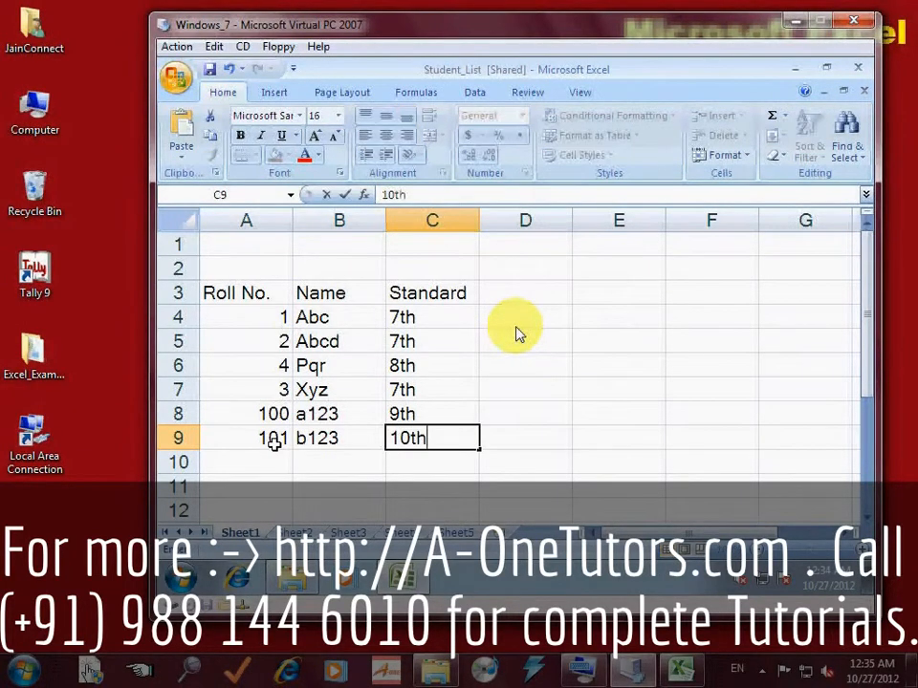
{"action": "key", "text": "Return"}
{"action": "key", "text": "Left"}
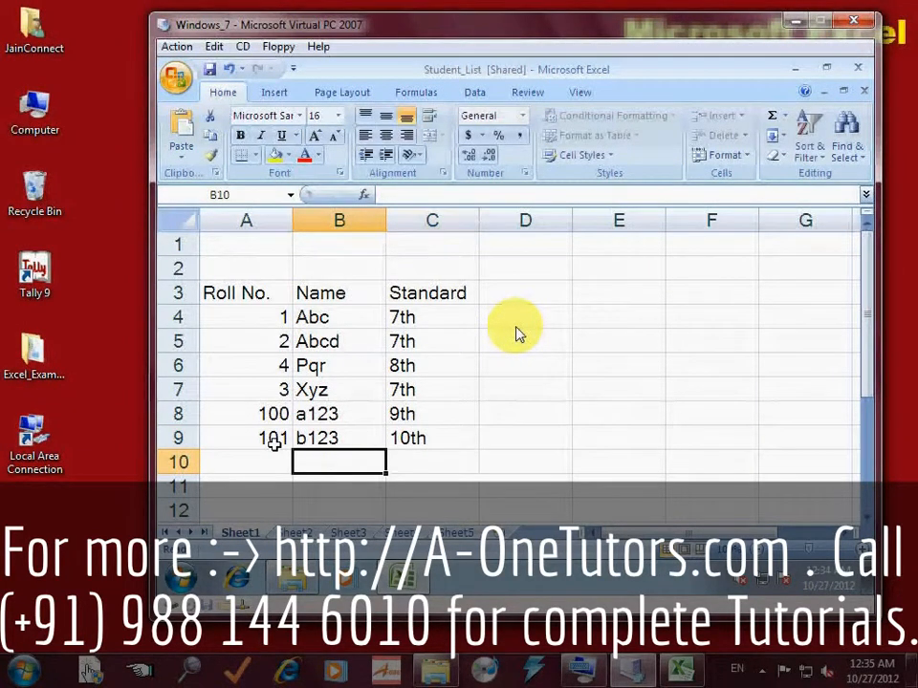
- Save the virtual machine's Student_List with the new row 9 record and dismiss the sharing message
{"action": "left_click", "coordinate": [516, 332]}
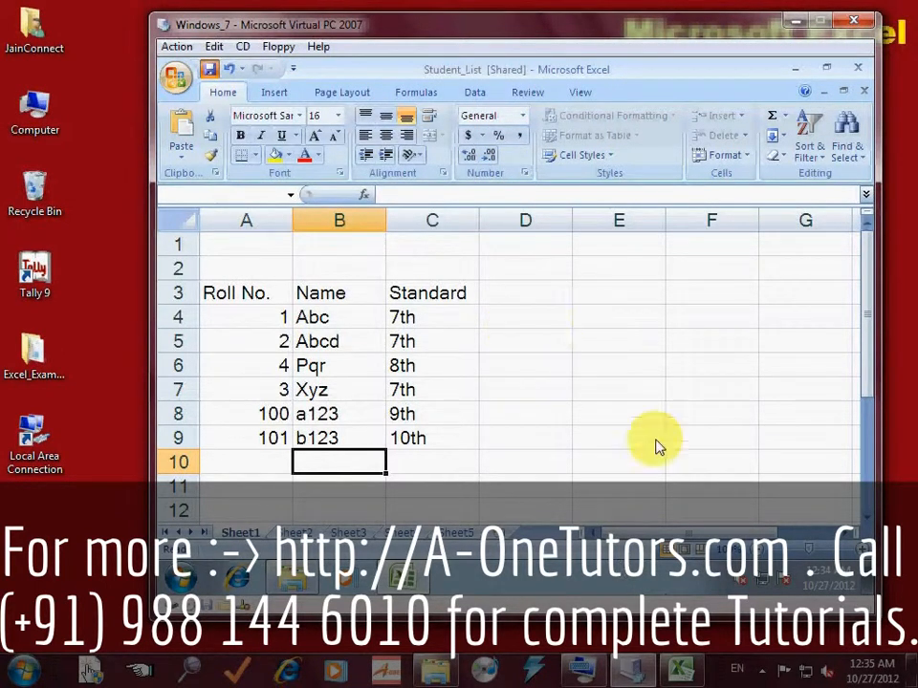
{"action": "mouse_move", "coordinate": [681, 674]}
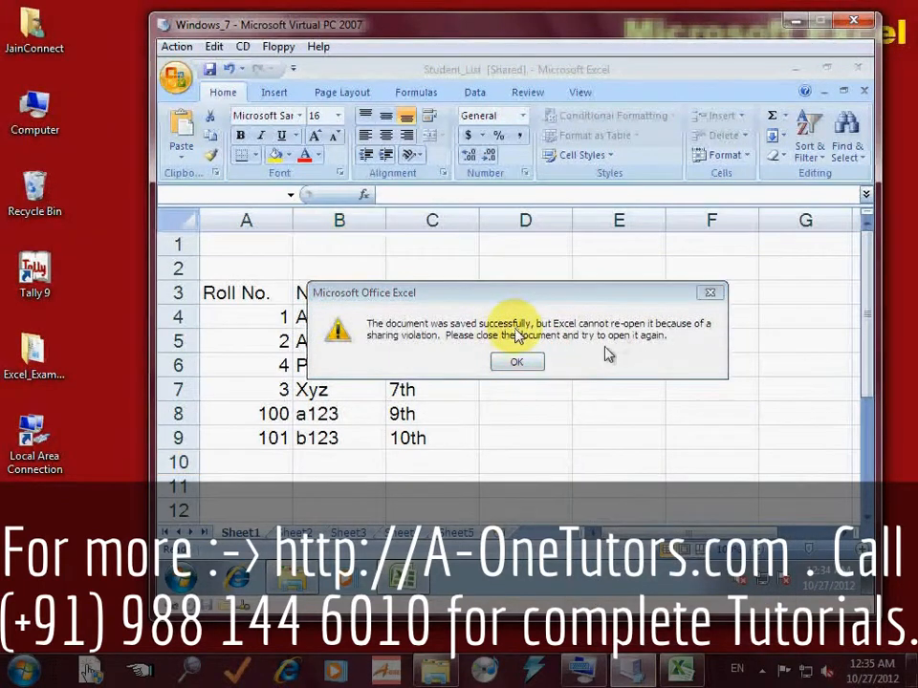
{"action": "left_click", "coordinate": [523, 361]}
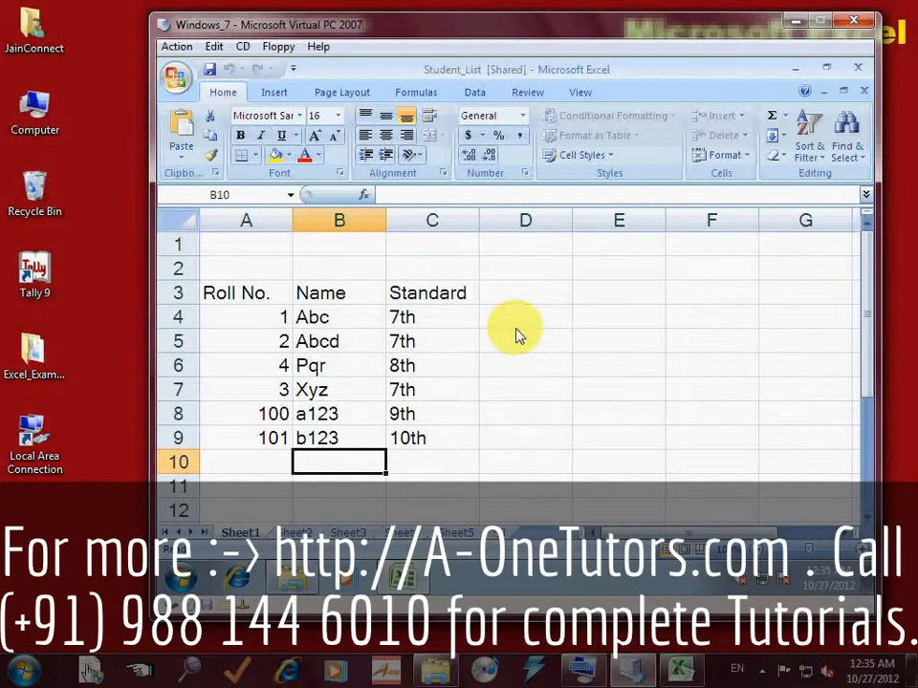
- Try to save Student_List in Excel 2010 while Excel 2007 still has it open, and dismiss the message
{"action": "left_click", "coordinate": [679, 672]}
{"action": "left_click", "coordinate": [143, 426]}
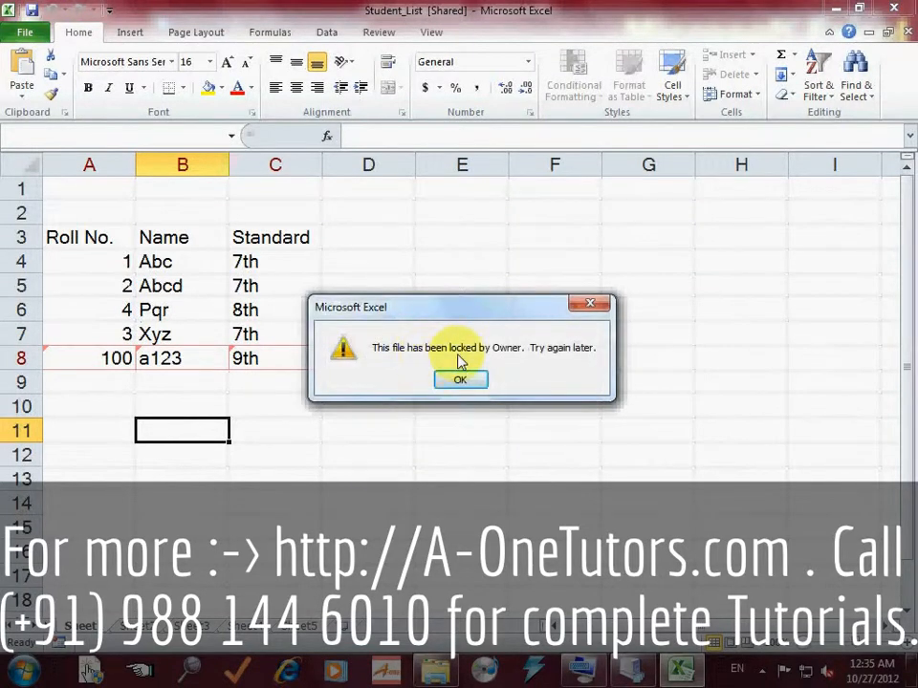
{"action": "left_click", "coordinate": [463, 381]}
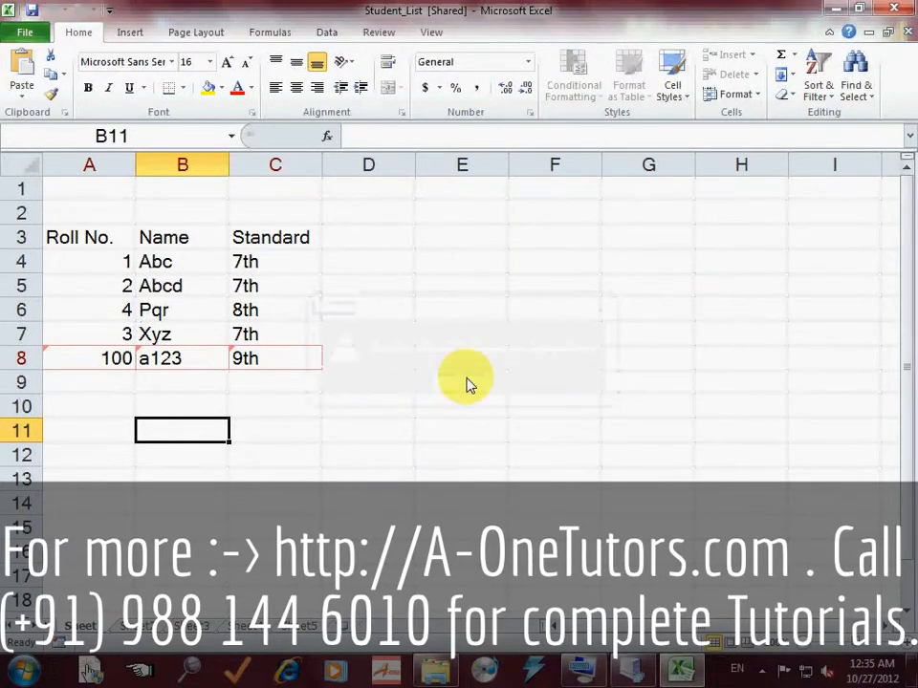
{"action": "left_click", "coordinate": [375, 468]}
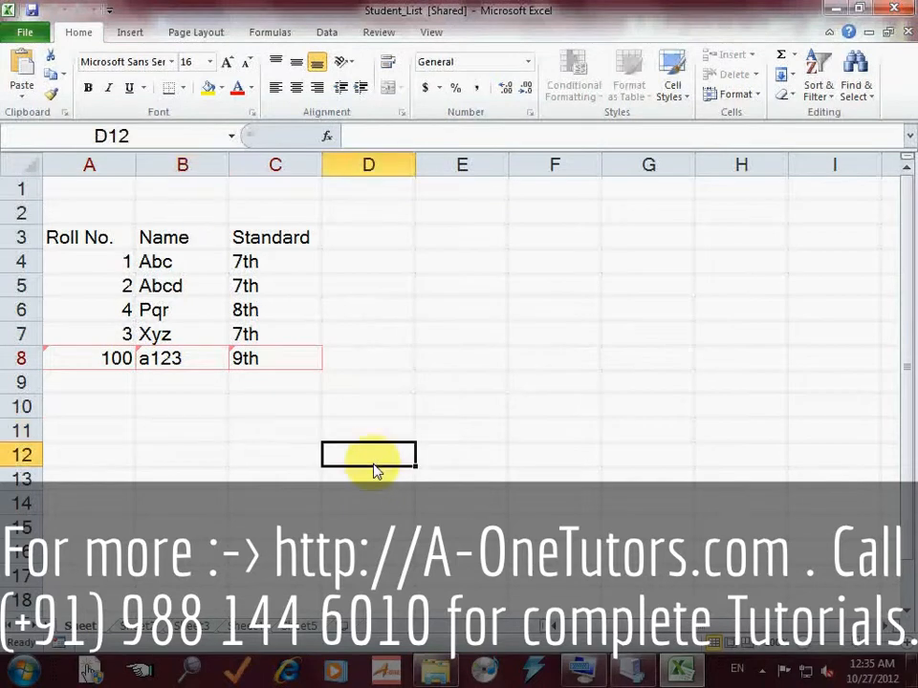
- Switch to the virtual machine and close the Student_List workbook and Excel 2007
{"action": "left_click", "coordinate": [630, 672]}
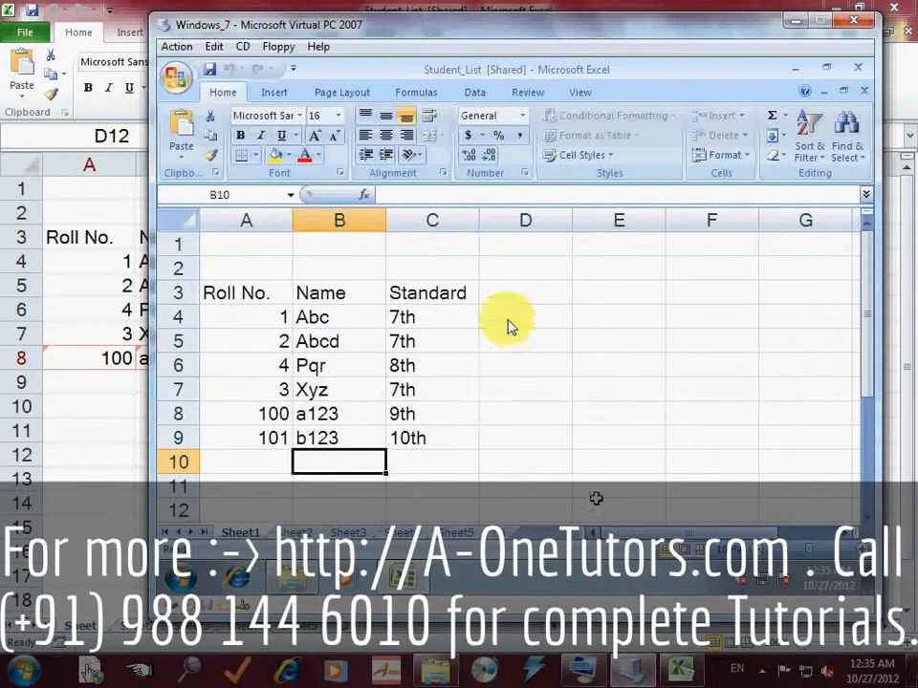
{"action": "left_click", "coordinate": [473, 392]}
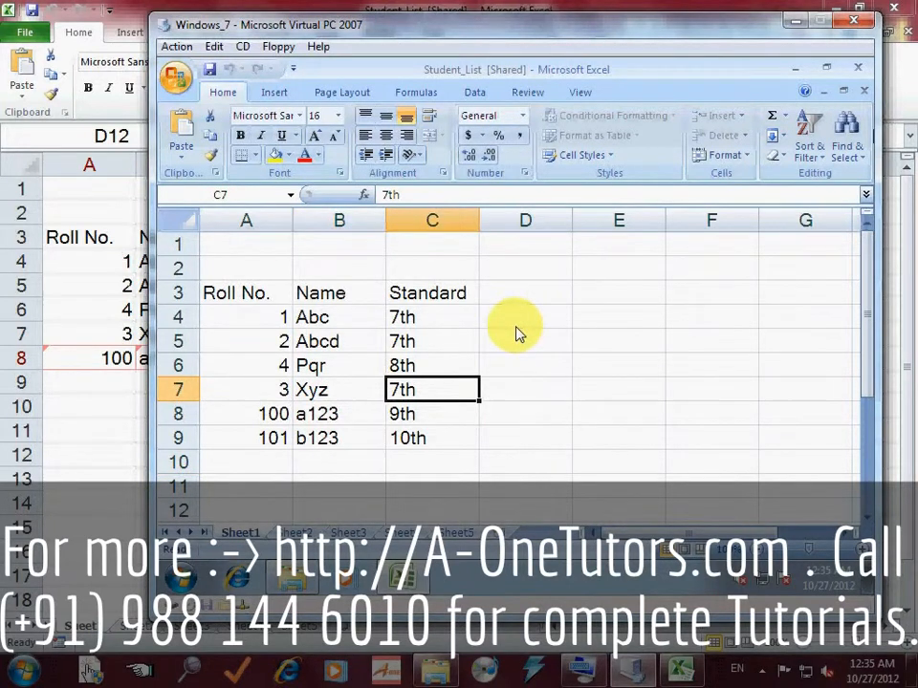
{"action": "key", "text": "ctrl+w"}
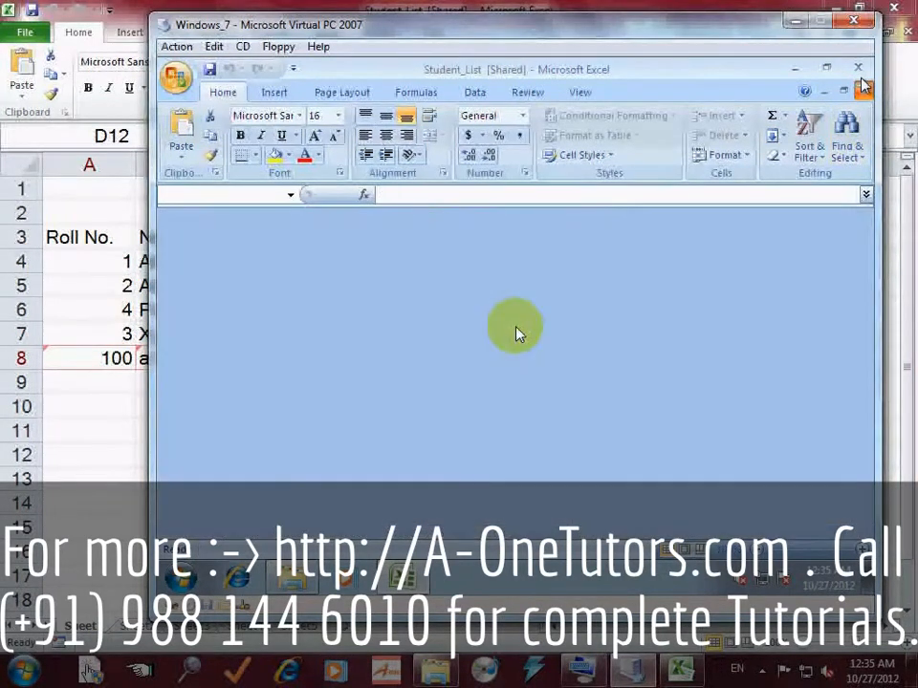
{"action": "left_click", "coordinate": [516, 332]}
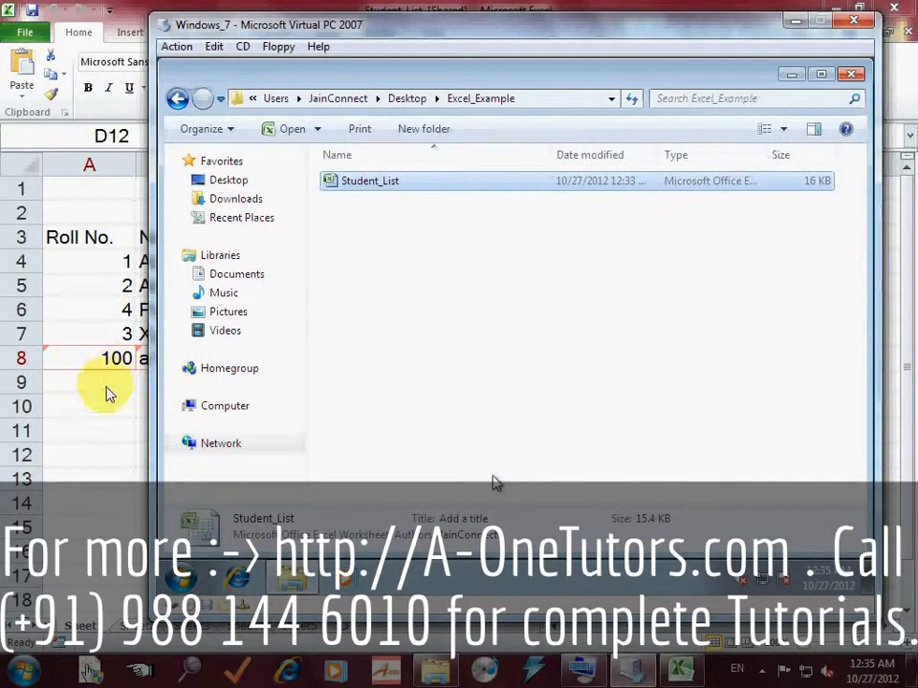
- Save Student_List again in Excel 2010, dismiss the update message and examine the tracked changes in the row 9 cells
{"action": "left_click", "coordinate": [99, 389]}
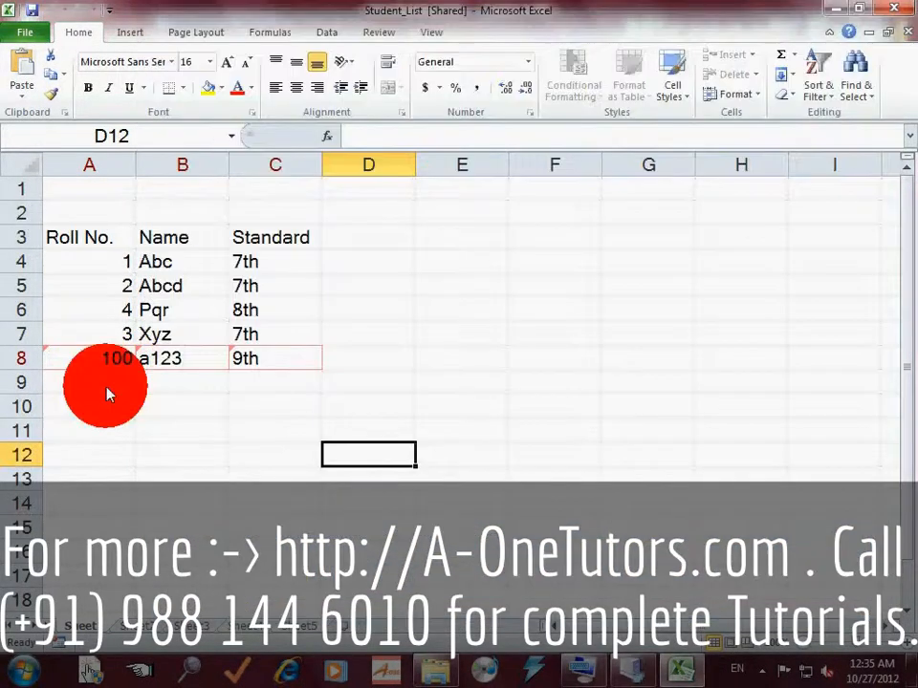
{"action": "left_click", "coordinate": [116, 387]}
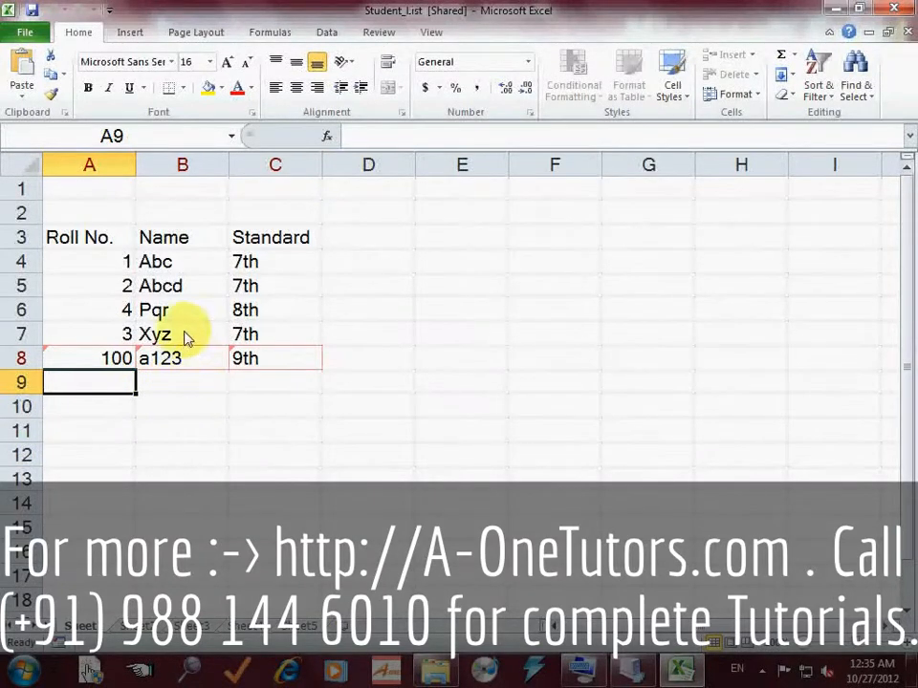
{"action": "left_click", "coordinate": [32, 10]}
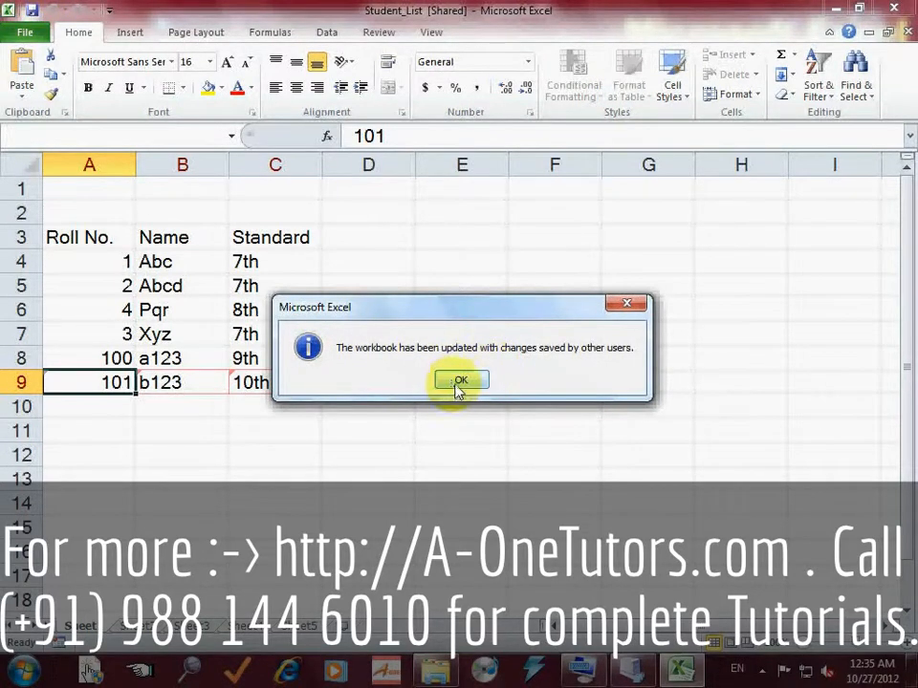
{"action": "left_click", "coordinate": [457, 383]}
{"action": "left_click", "coordinate": [156, 387]}
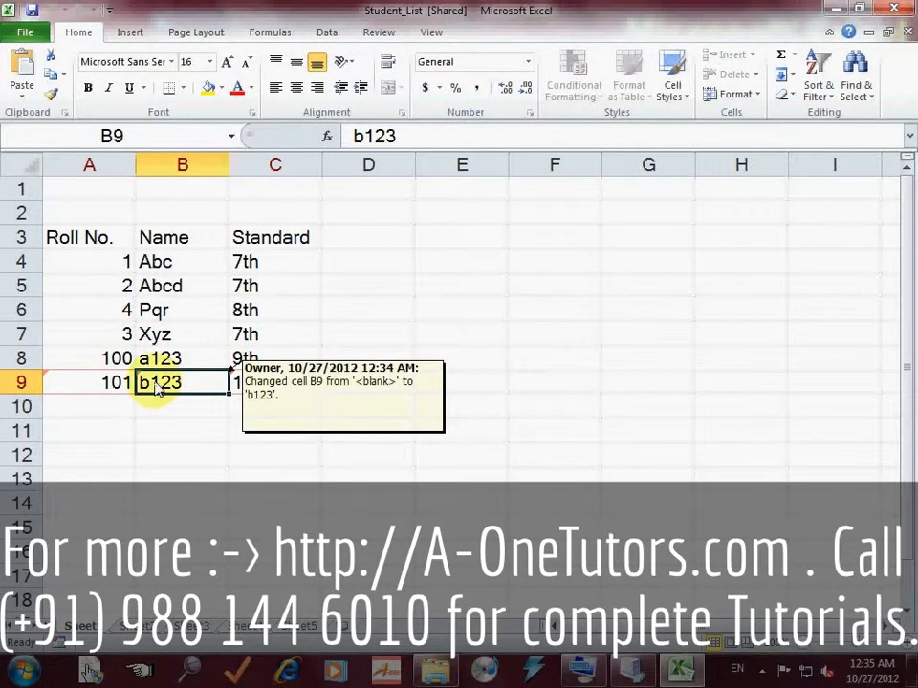
{"action": "mouse_move", "coordinate": [123, 387]}
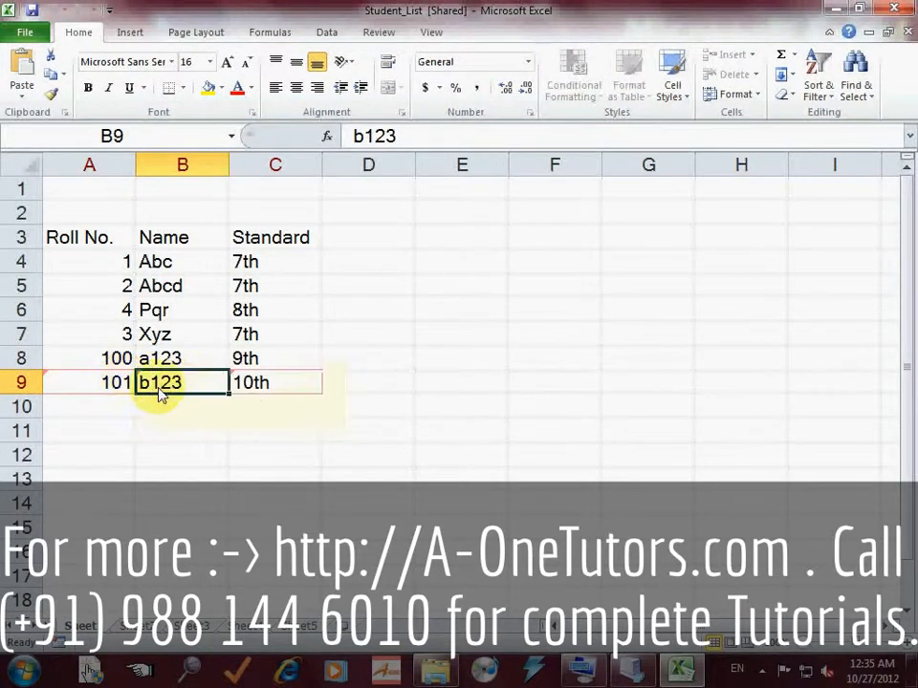
{"action": "left_click", "coordinate": [254, 389]}
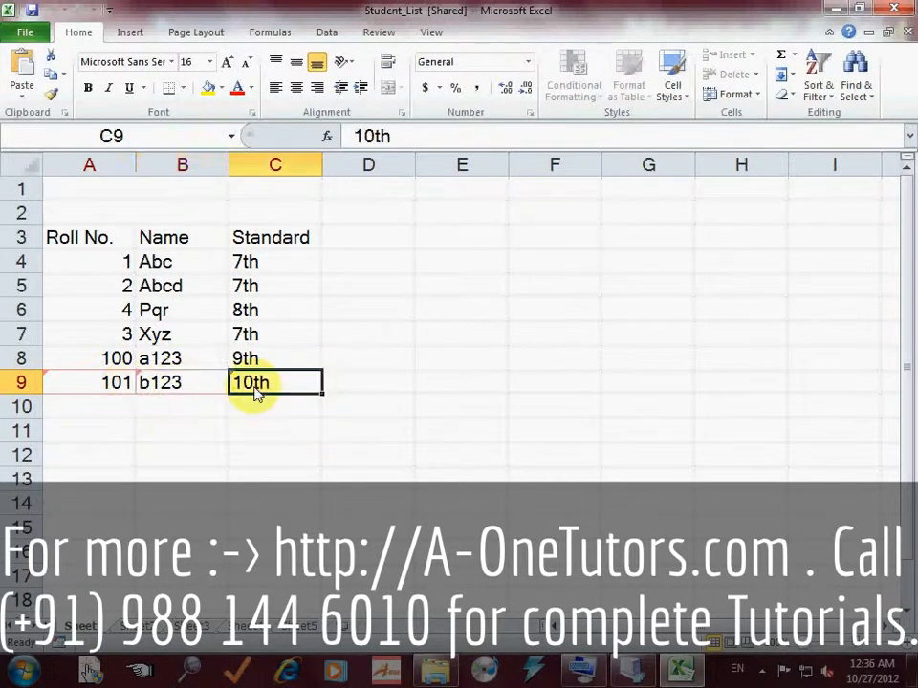
{"action": "left_click", "coordinate": [185, 386]}
{"action": "left_click", "coordinate": [123, 394]}
{"action": "left_click", "coordinate": [164, 427]}
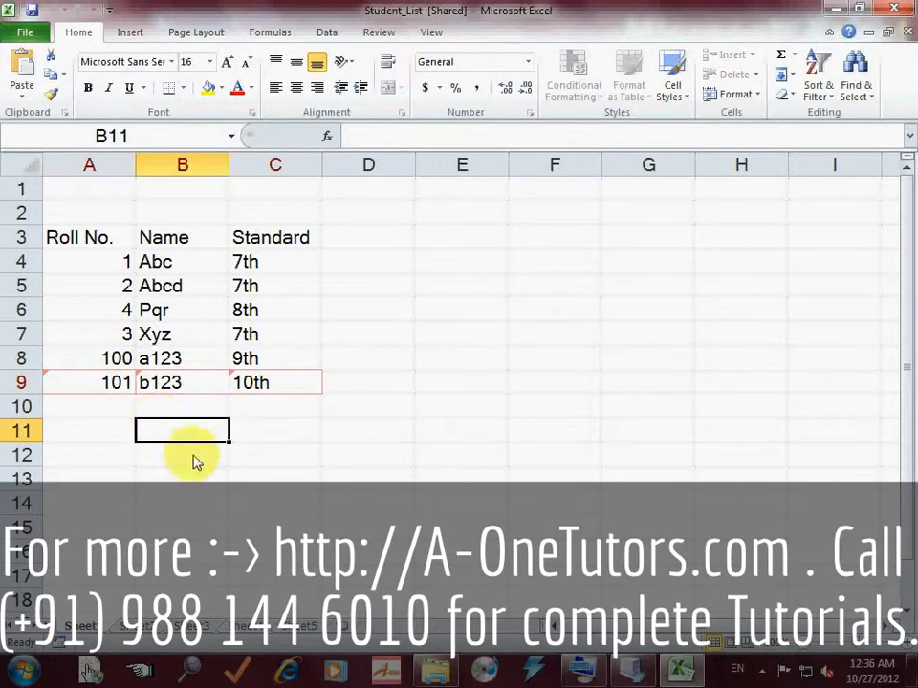